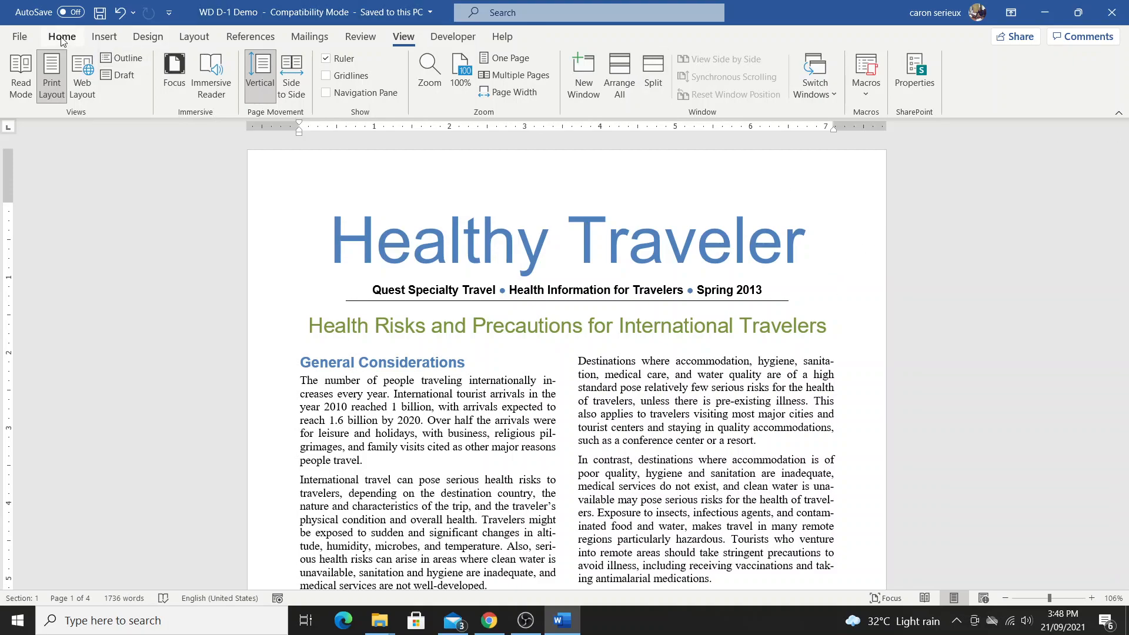
Show the paragraph marks and other hidden formatting symbols throughout the newsletter.
left_click(62, 36)
left_click(503, 66)
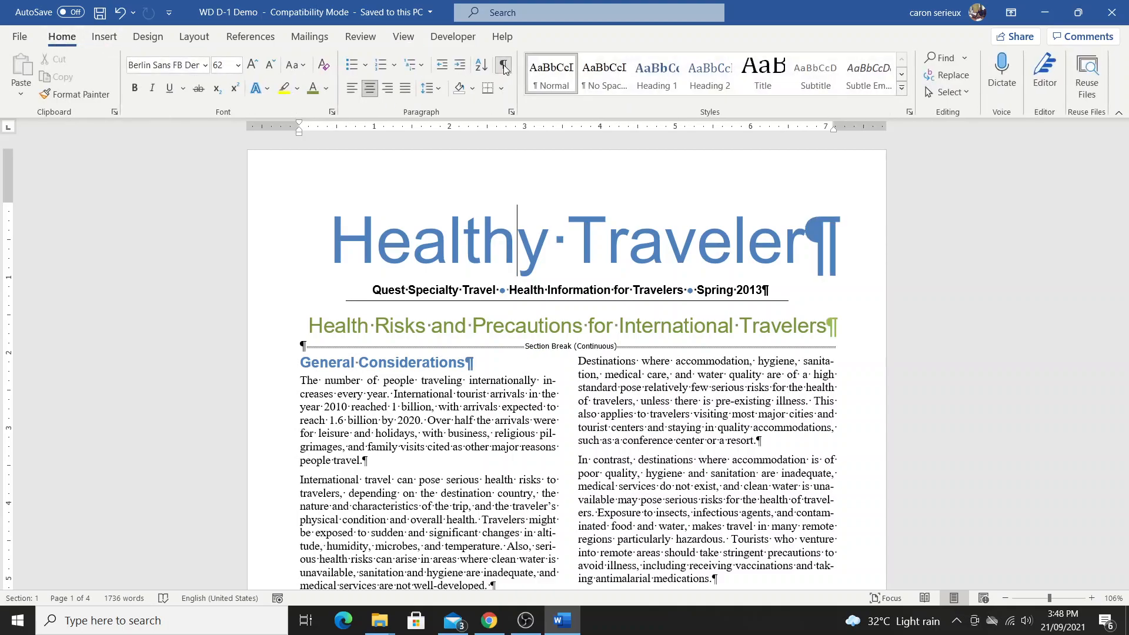
scroll(576, 351, "down", 5)
scroll(576, 351, "down", 6)
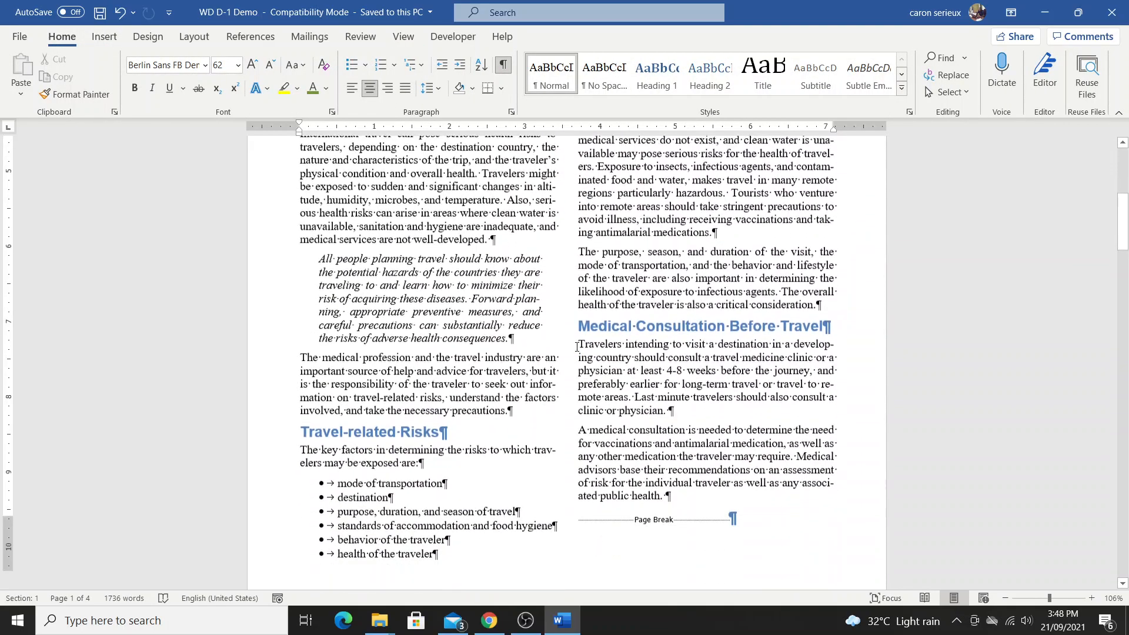
scroll(578, 341, "up", 12)
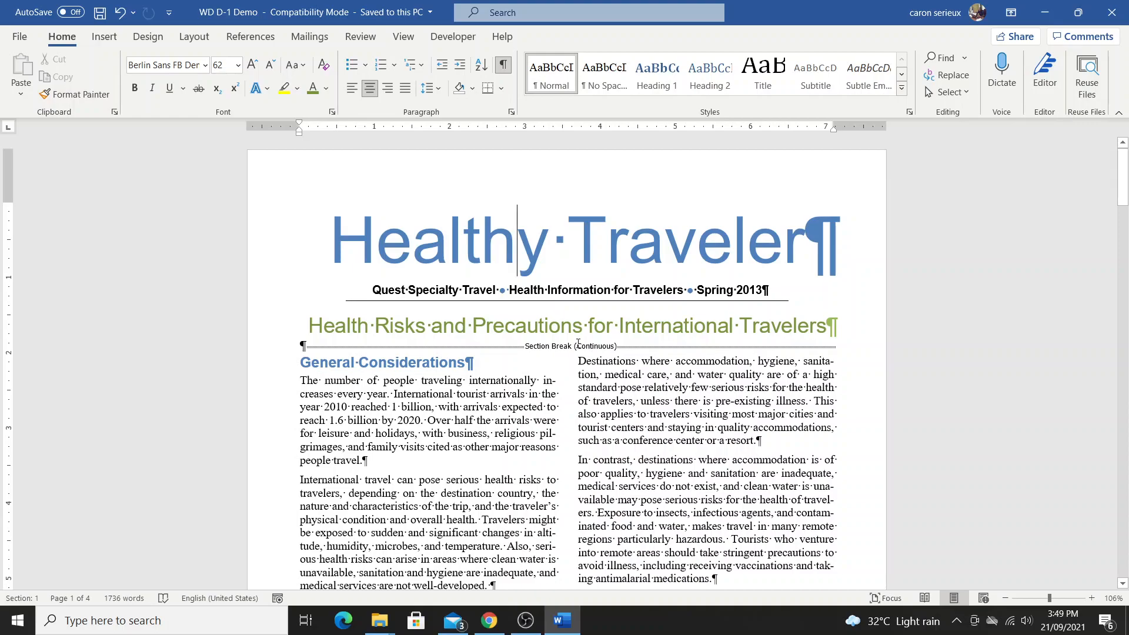
Look through all four pages of the newsletter, checking its column layout, section breaks and page breaks.
scroll(579, 355, "down", 4)
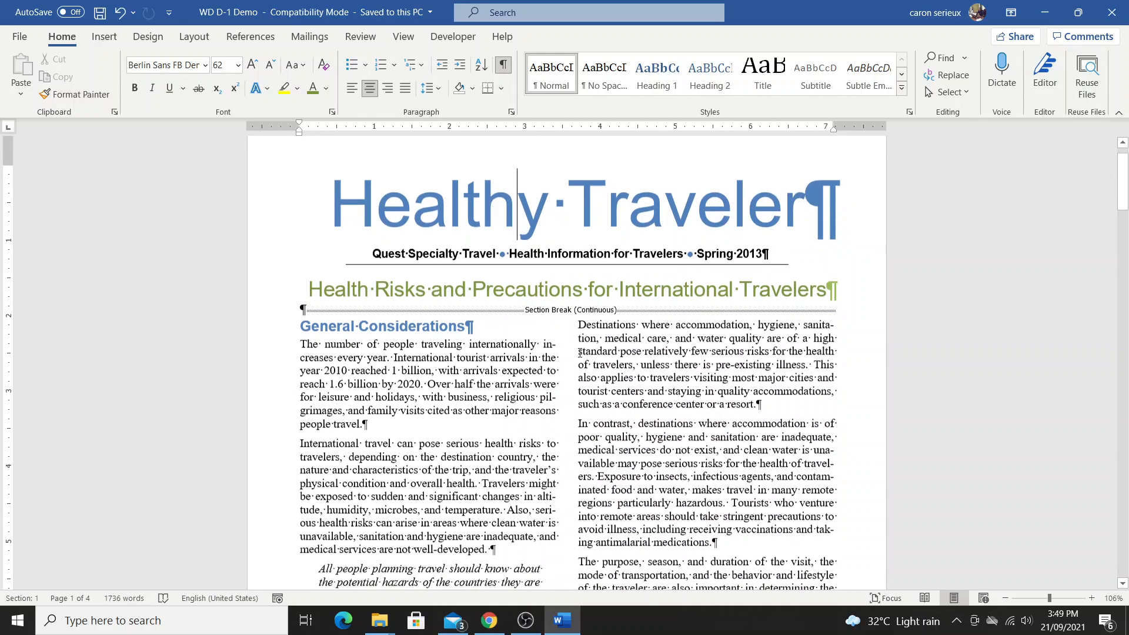
scroll(580, 352, "down", 4)
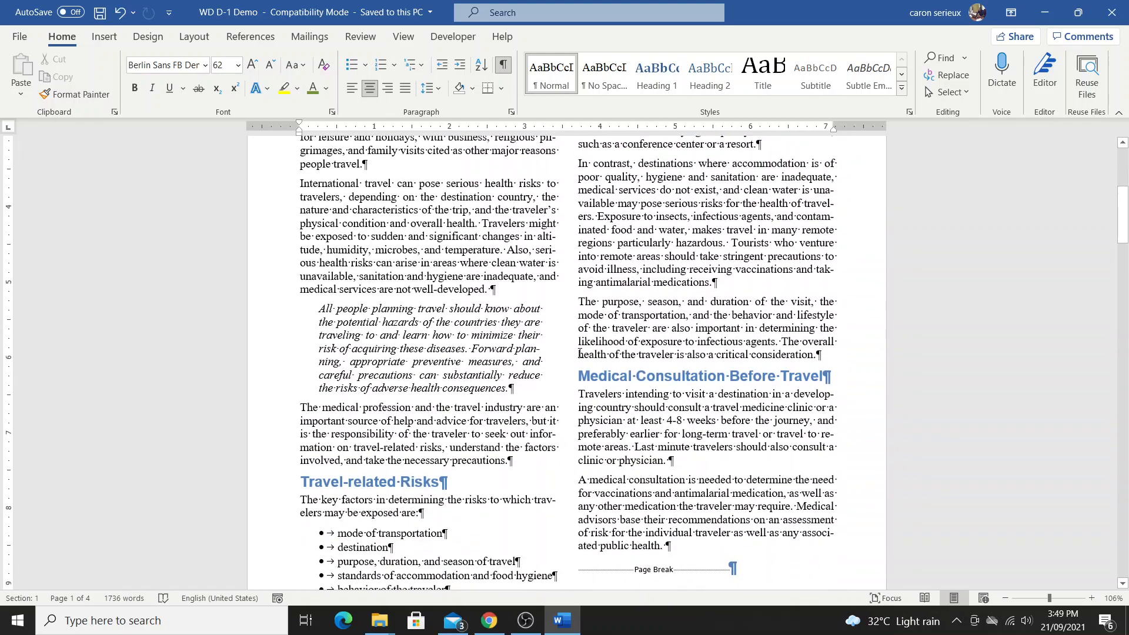
scroll(579, 352, "up", 9)
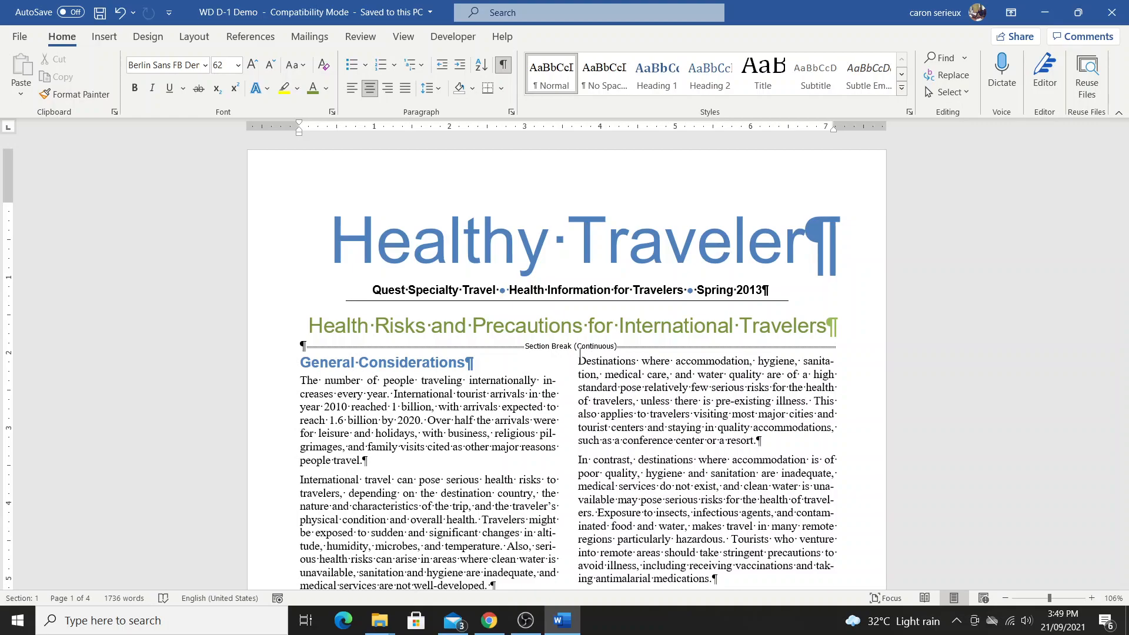
scroll(580, 355, "down", 15)
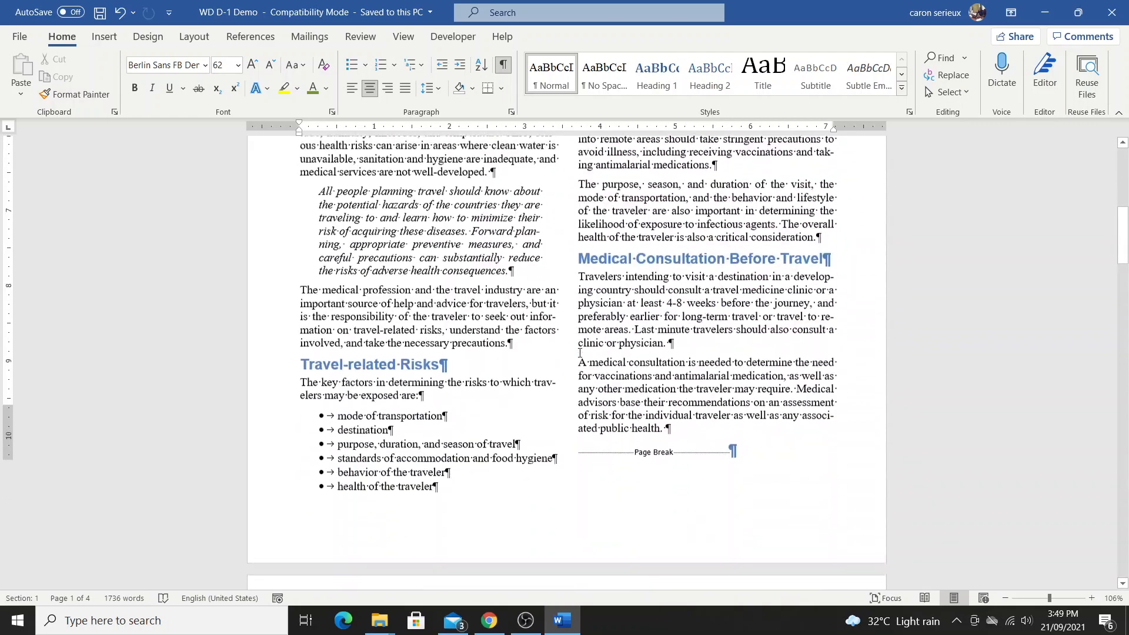
scroll(579, 352, "down", 12)
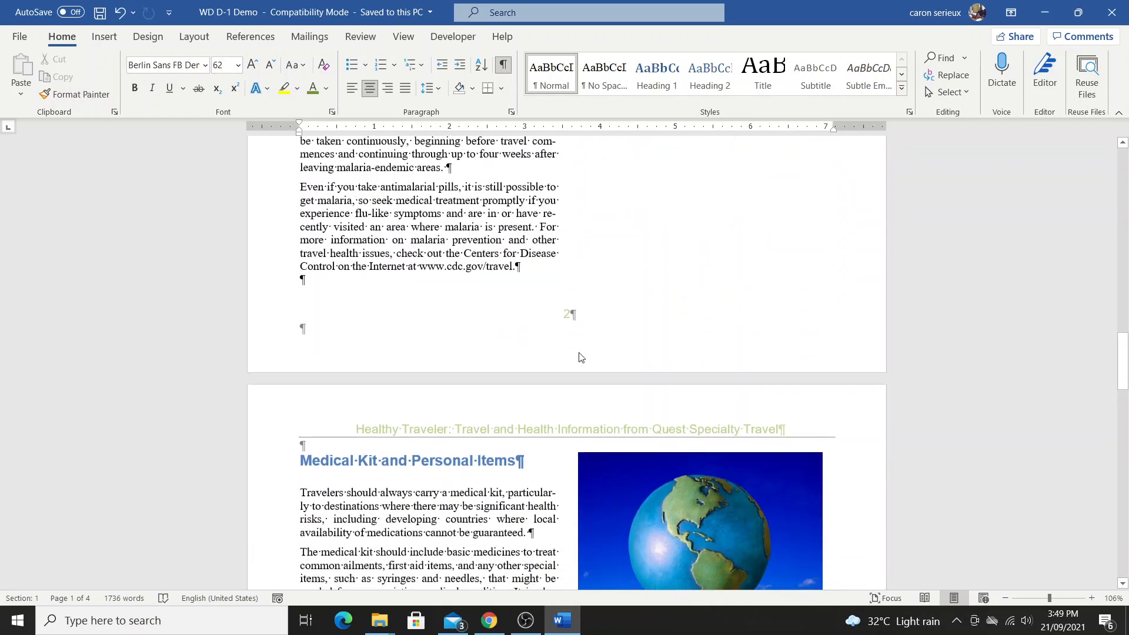
scroll(579, 353, "down", 12)
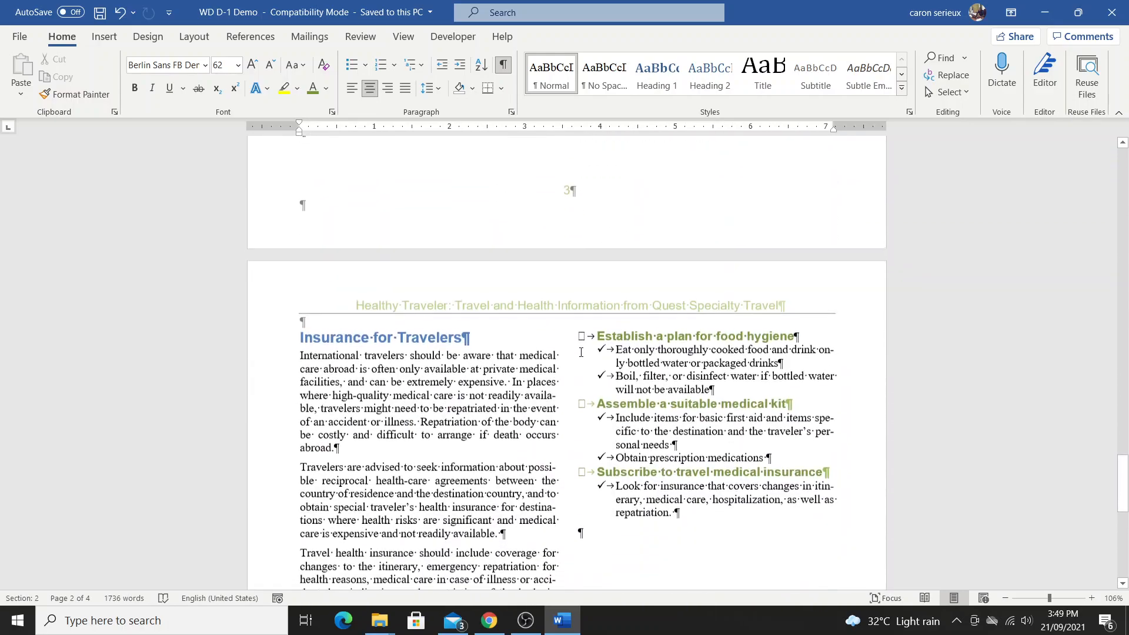
scroll(581, 352, "down", 10)
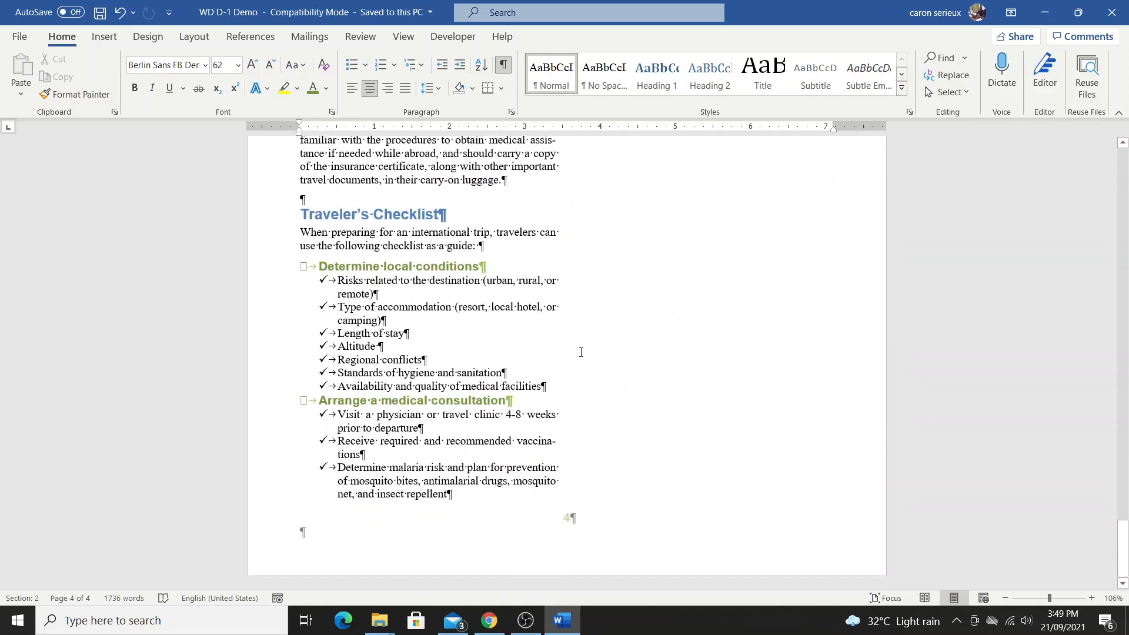
scroll(580, 352, "up", 15)
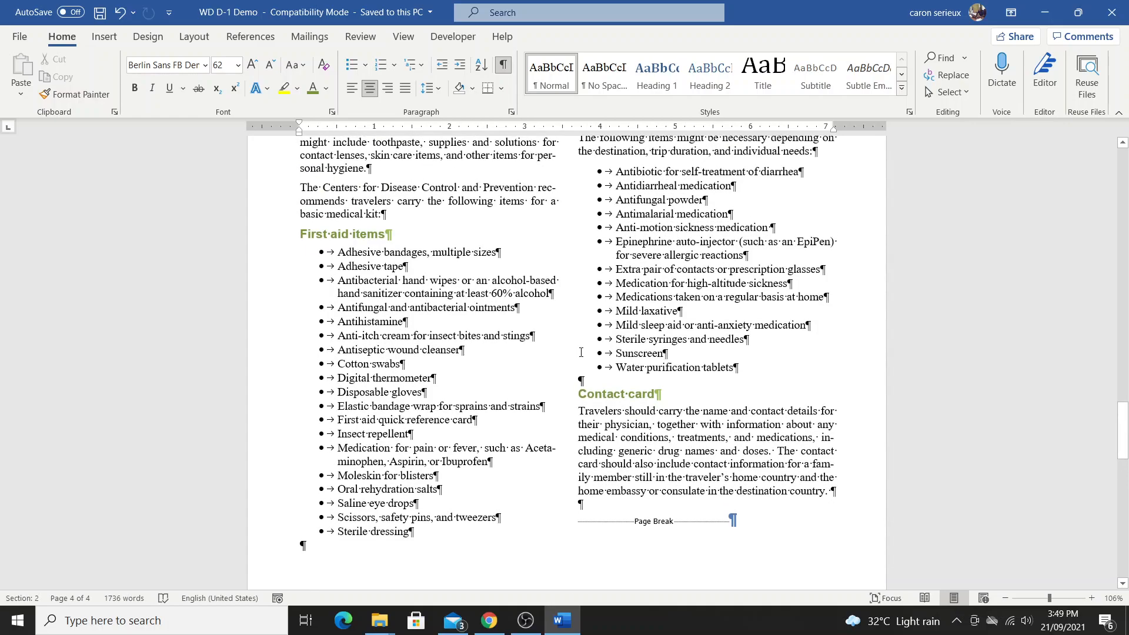
scroll(581, 352, "up", 15)
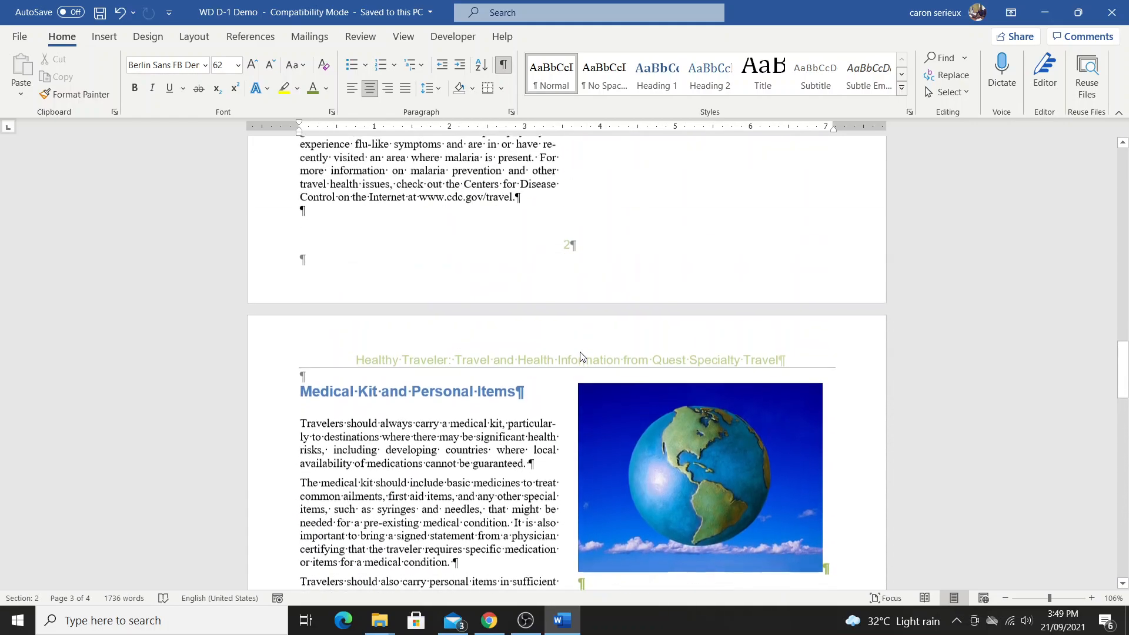
Format the heading "Preventive Options for Serious Travel Health Issues" and the two blank paragraphs below it as one column.
scroll(581, 352, "up", 3)
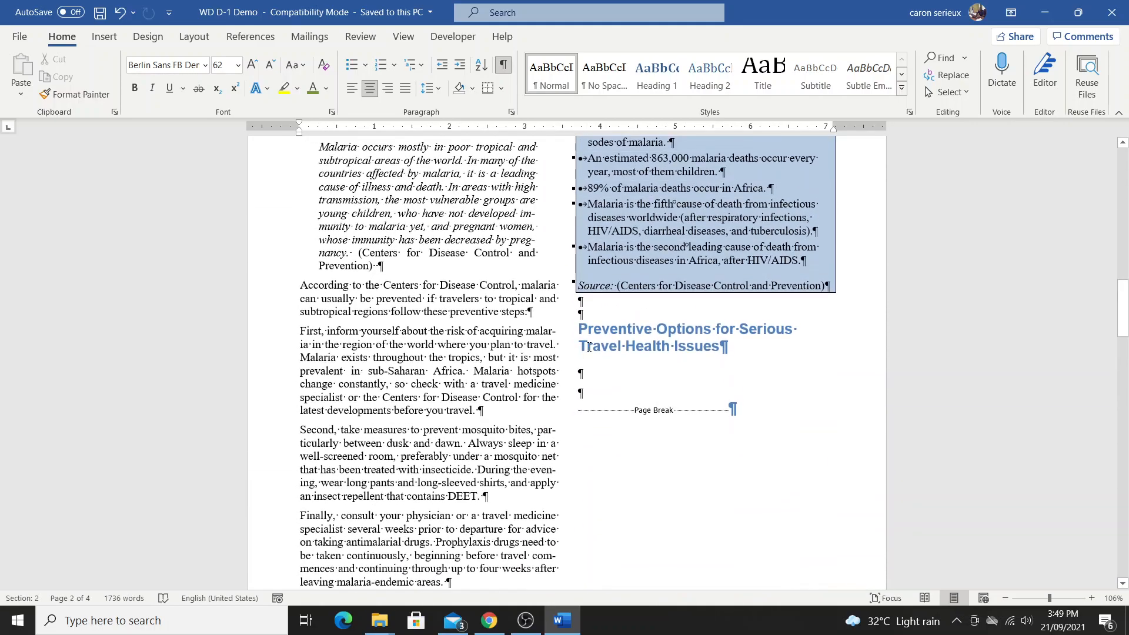
scroll(589, 347, "down", 4)
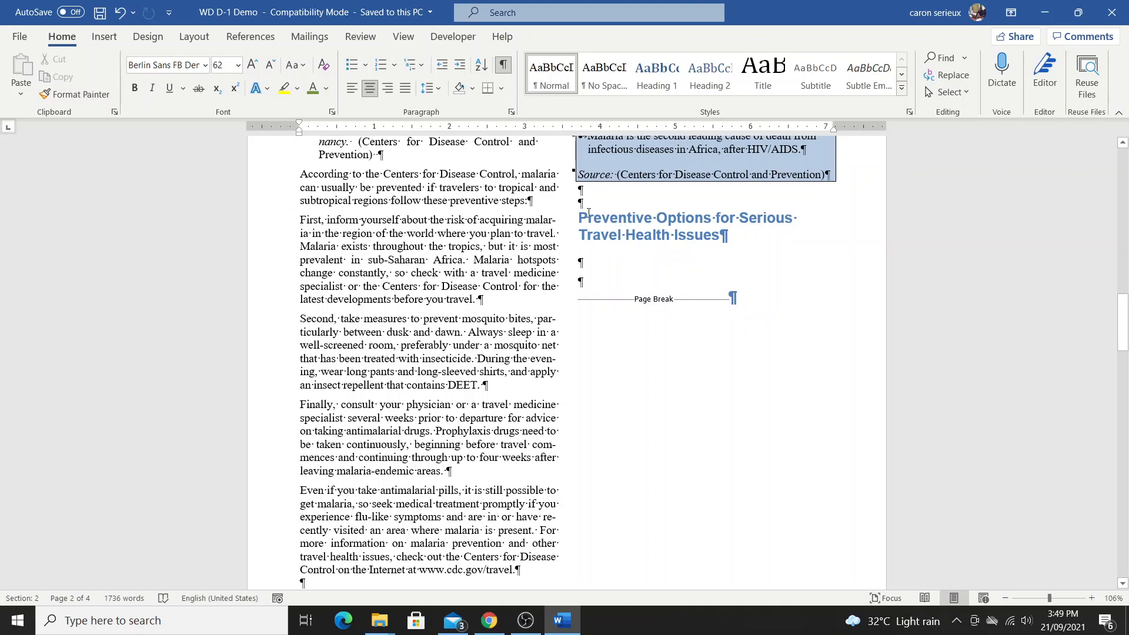
mouse_move(580, 218)
left_mouse_down()
mouse_move(597, 237)
mouse_move(597, 276)
left_mouse_up()
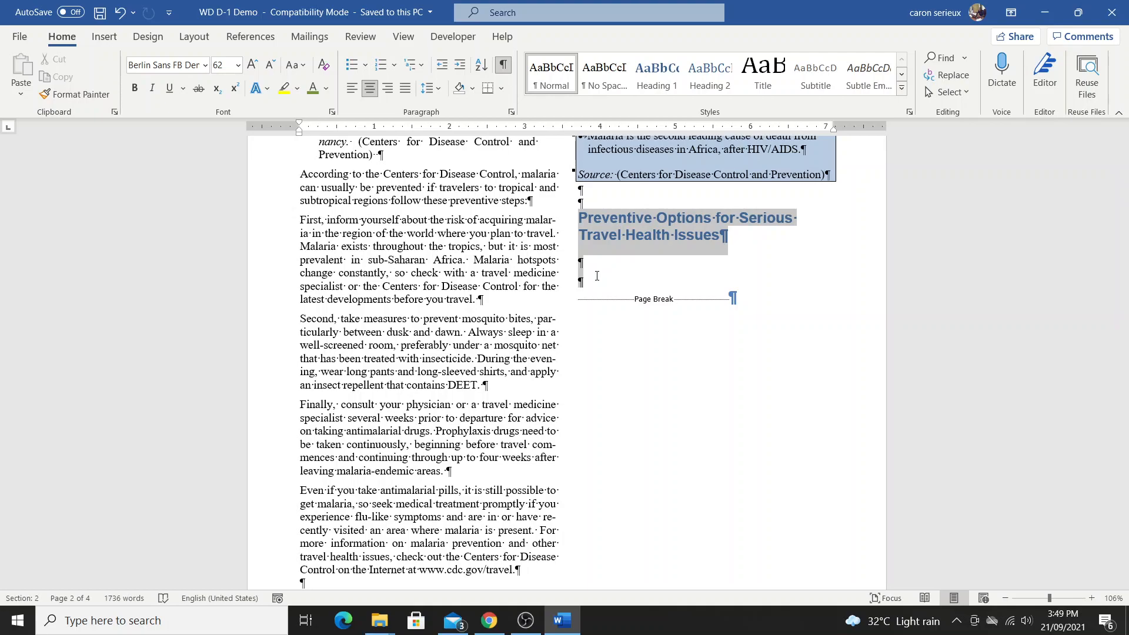
left_click_drag(597, 276, 597, 277)
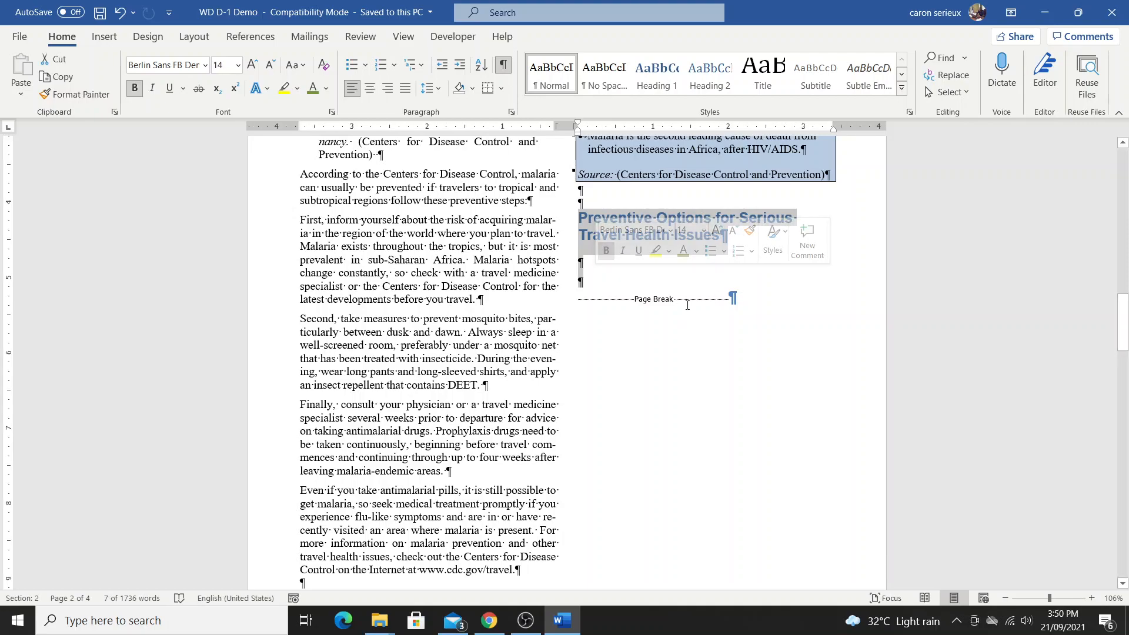
left_click(202, 44)
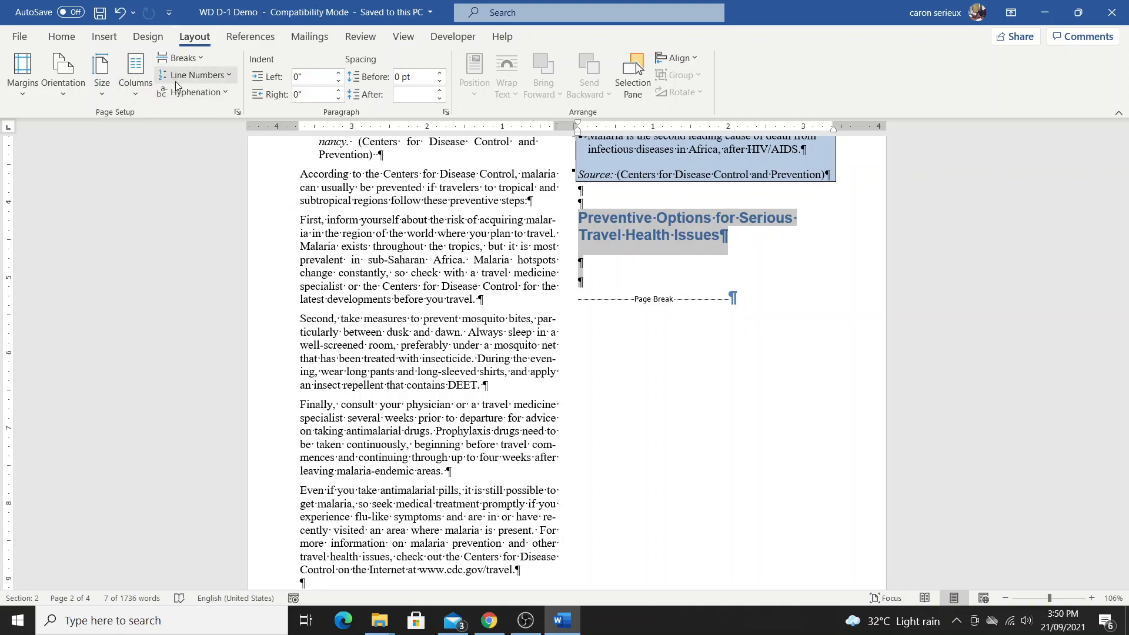
left_click(135, 96)
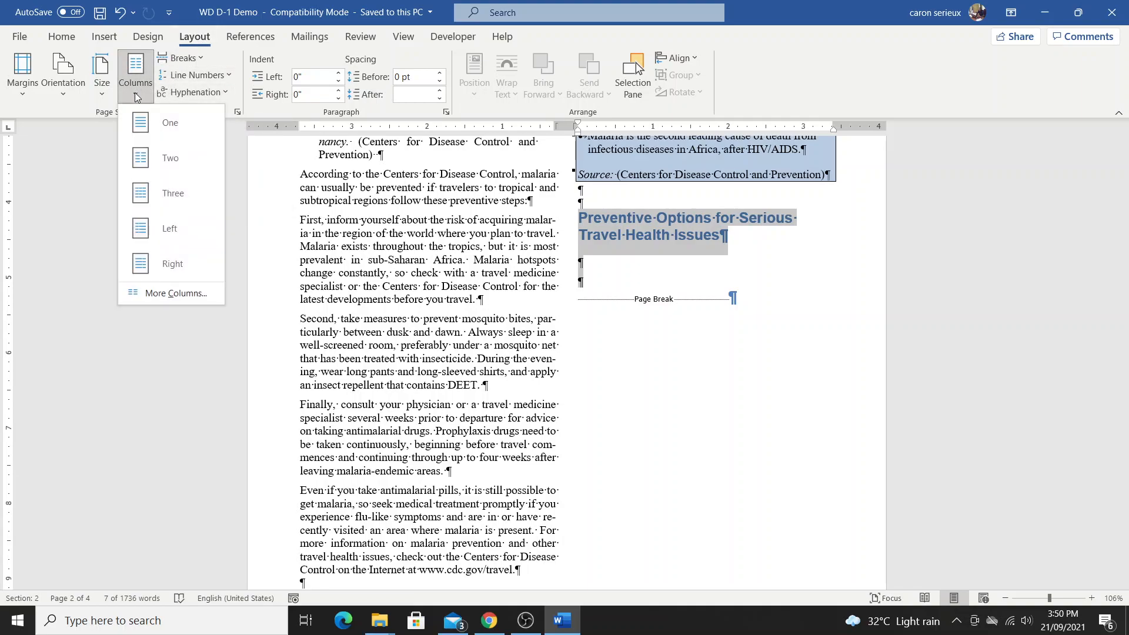
left_click(157, 123)
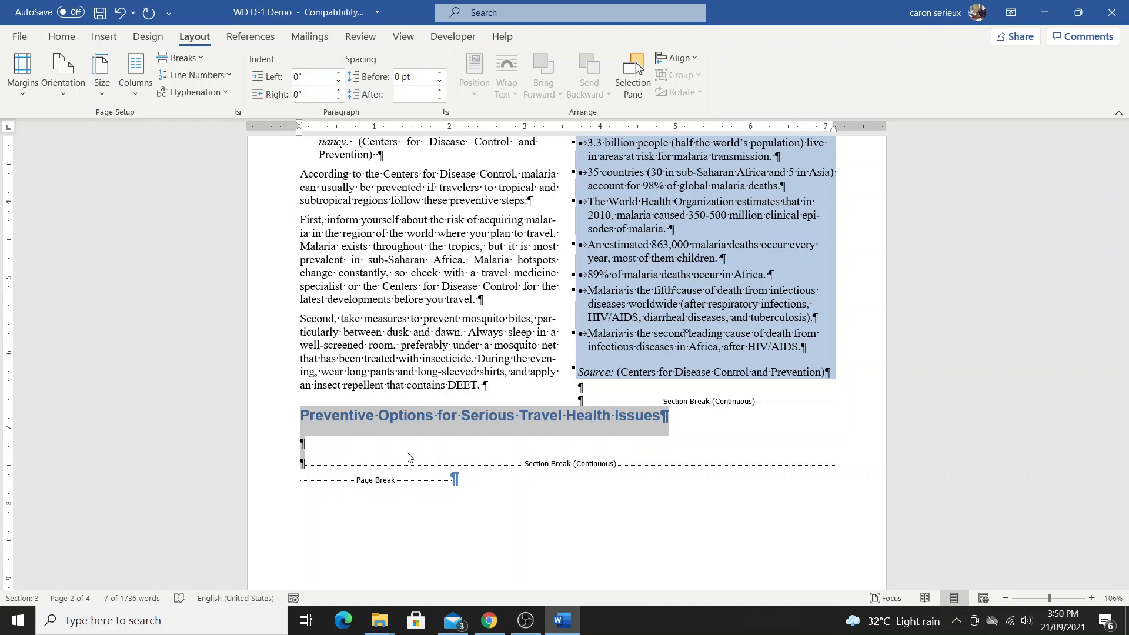
left_click(394, 421)
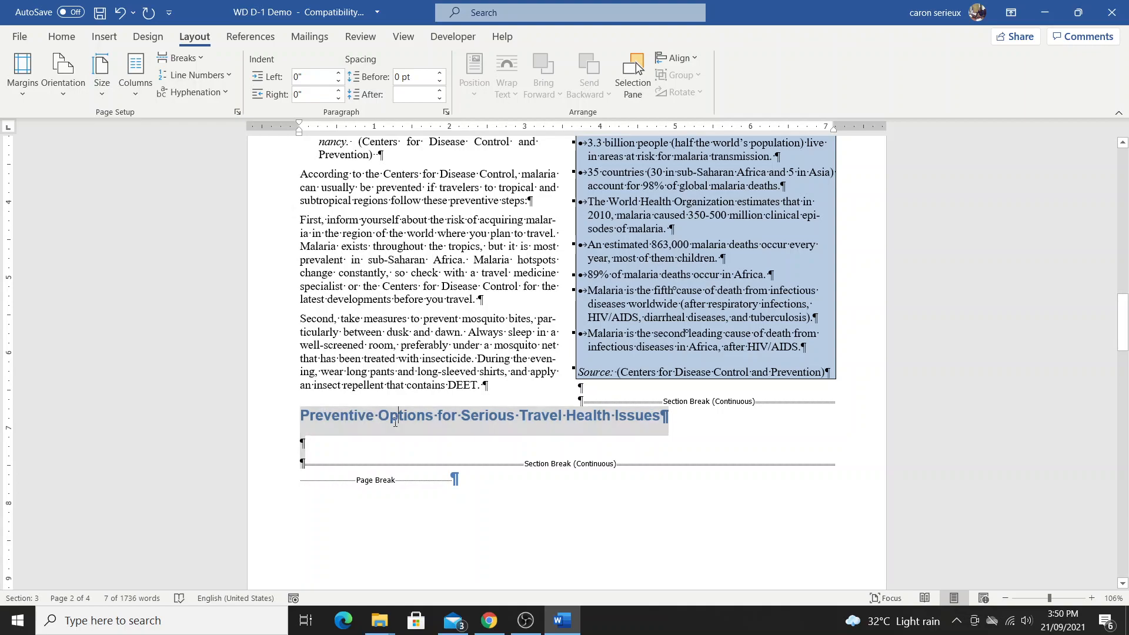
Insert a table with 5 columns and 6 rows at the blank paragraph below the Preventive Options heading.
scroll(465, 437, "down", 6)
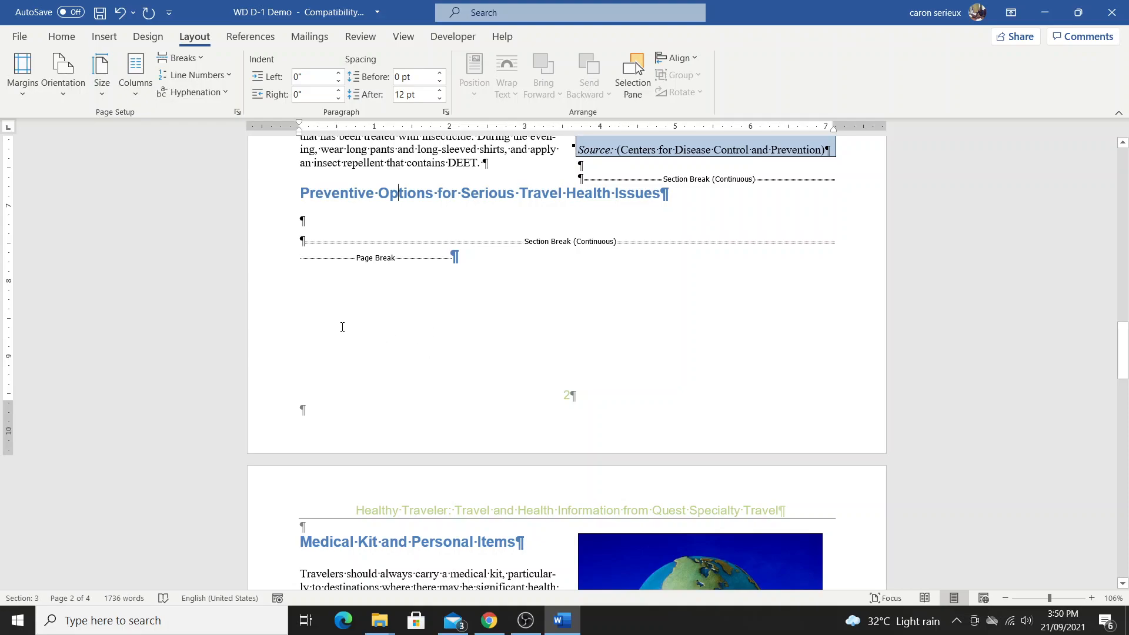
left_click(303, 230)
left_click(114, 43)
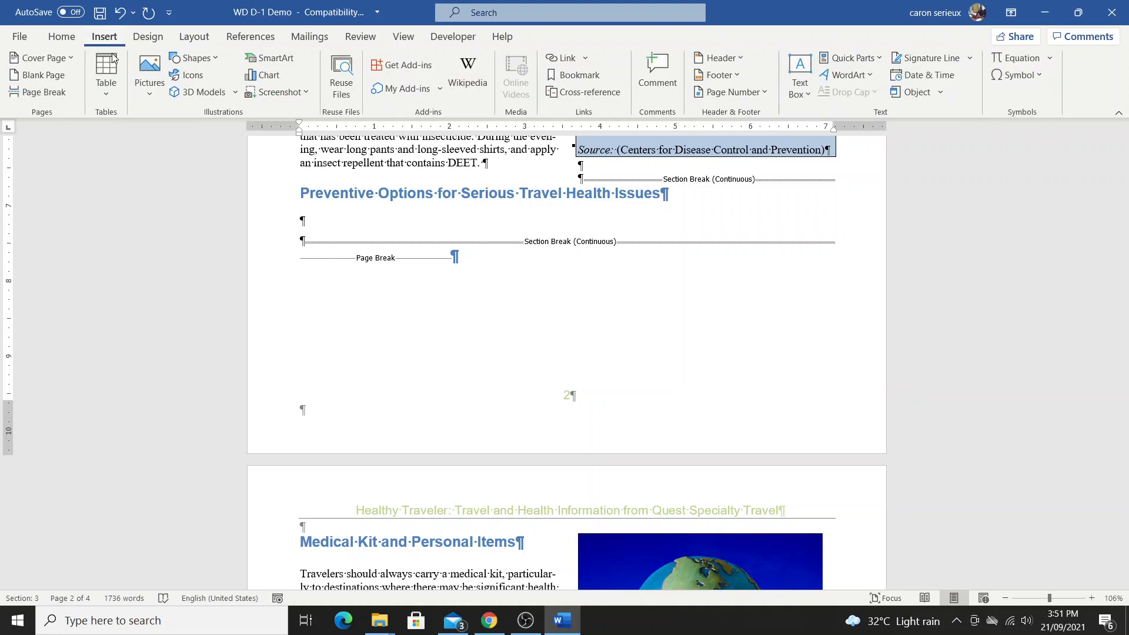
left_click(108, 98)
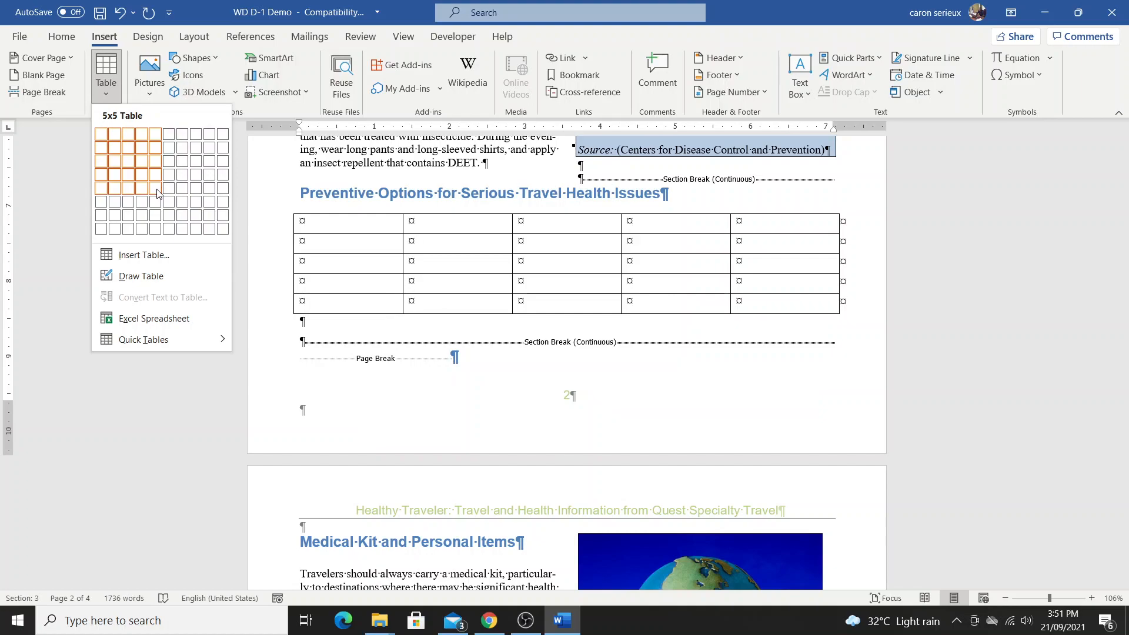
left_click(147, 257)
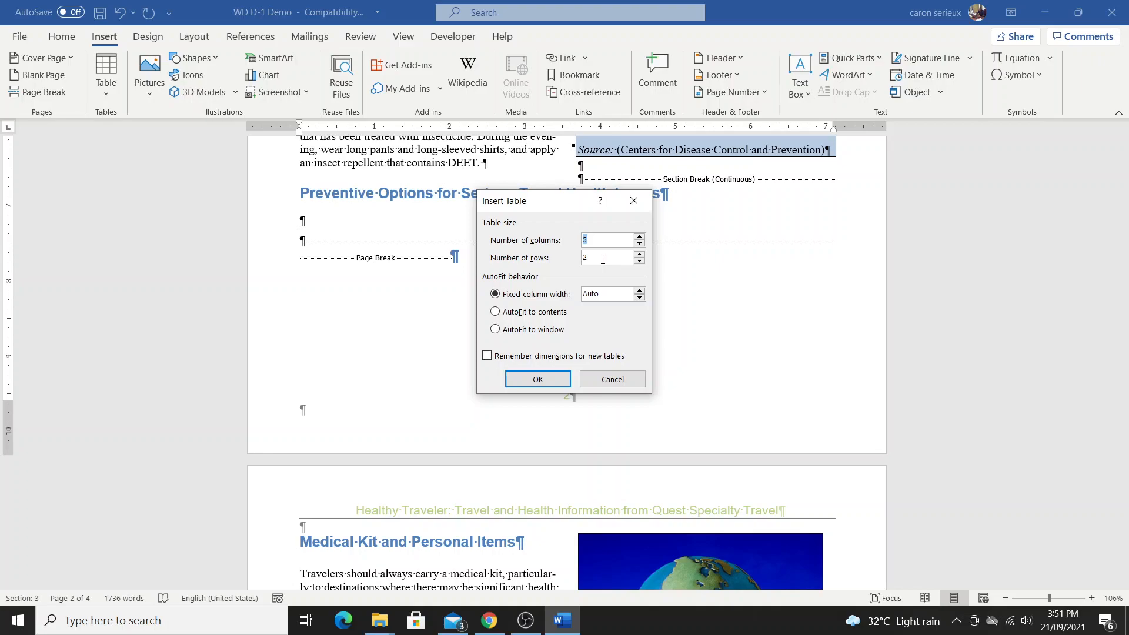
left_click_drag(600, 260, 578, 266)
type("6")
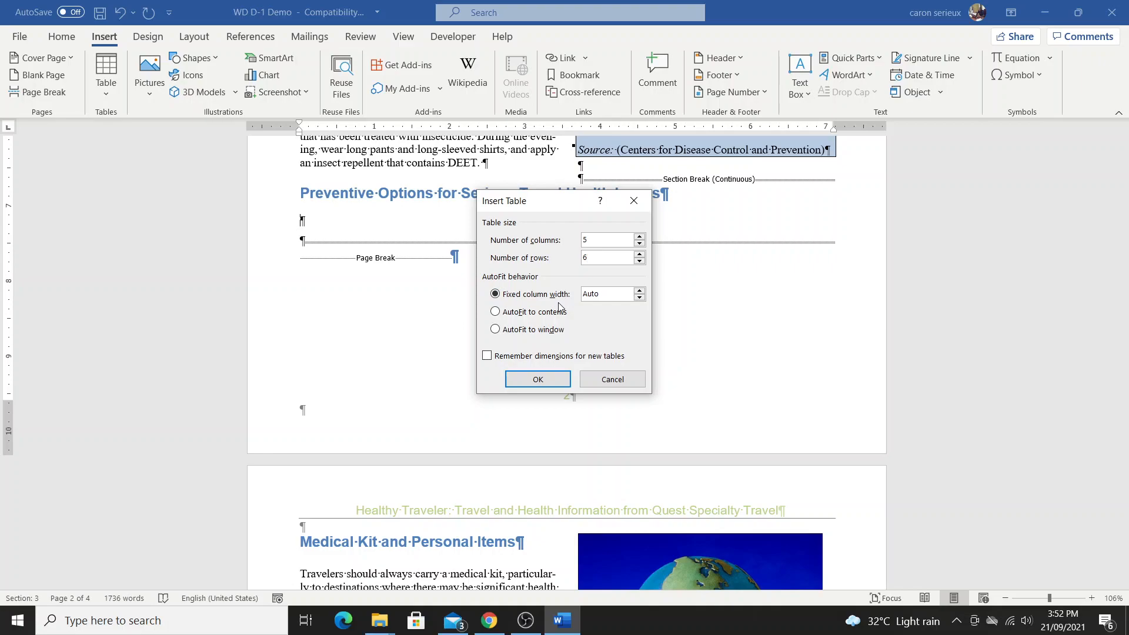
left_click(536, 379)
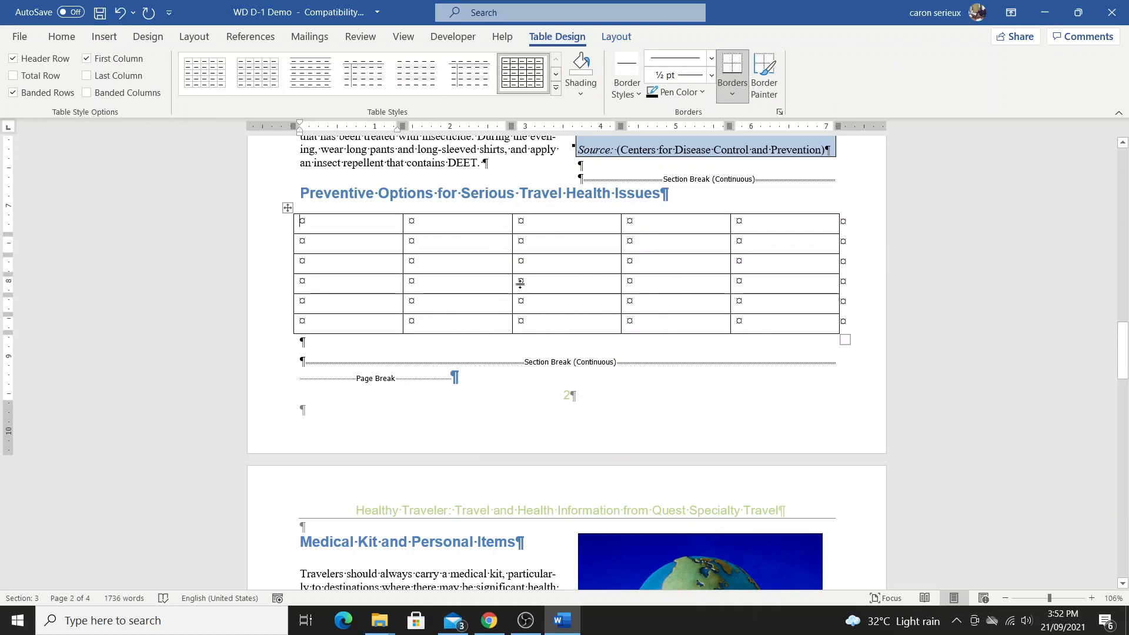
Hide the formatting marks in the document.
left_click(64, 39)
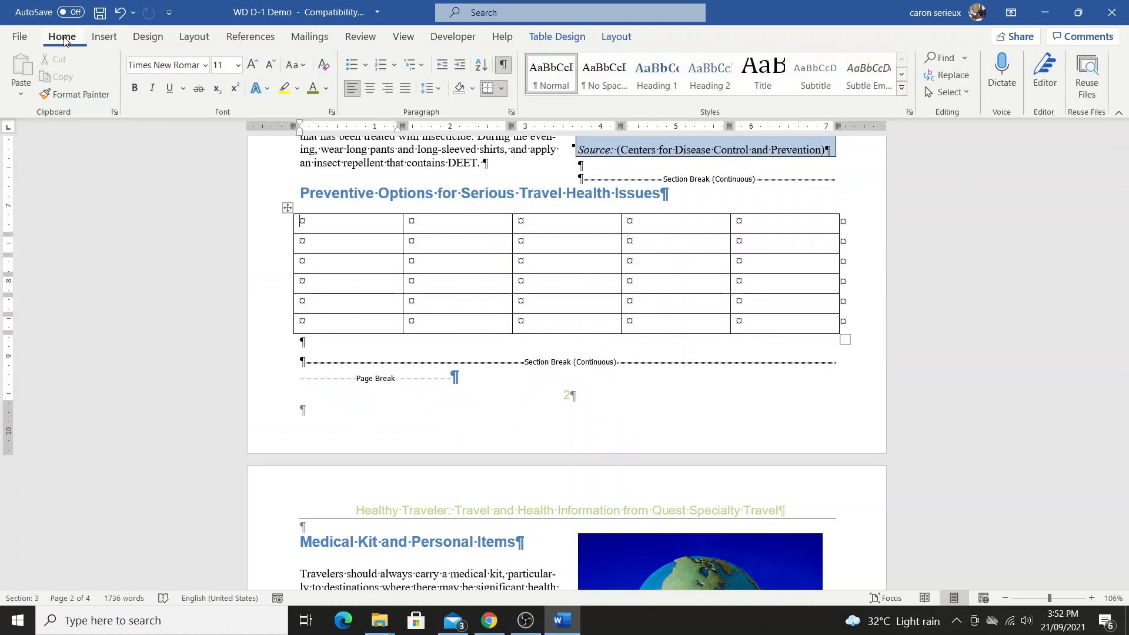
left_click(503, 65)
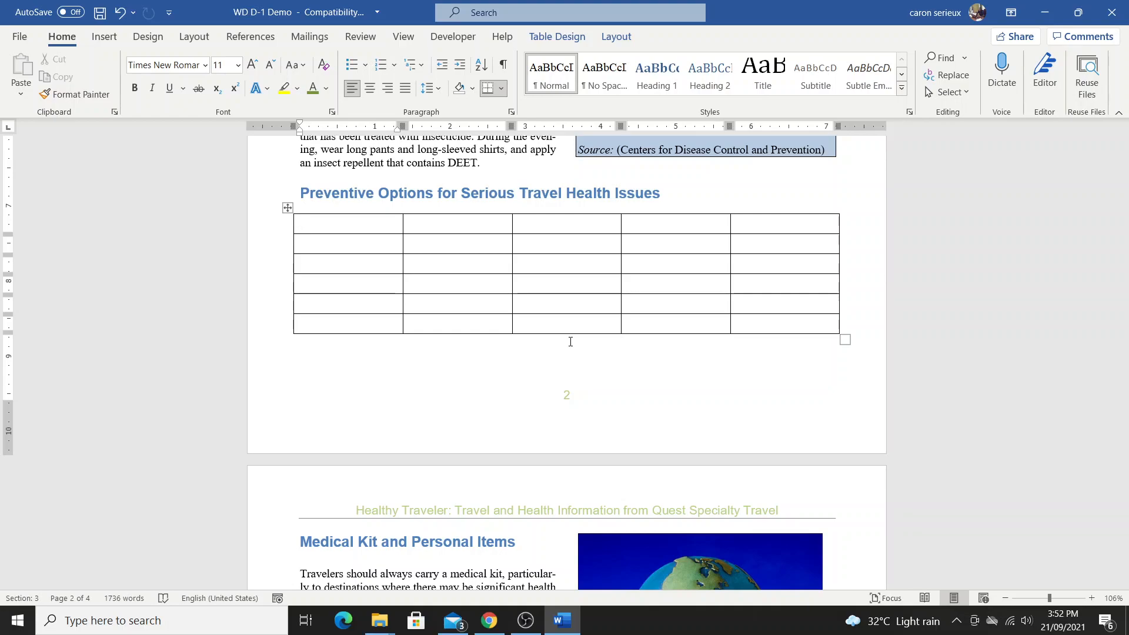
Fill the table's header row with Disease, Vaccine, Drug, Eat and drink safely, and Avoid Insects.
type("Disease")
key("Tab")
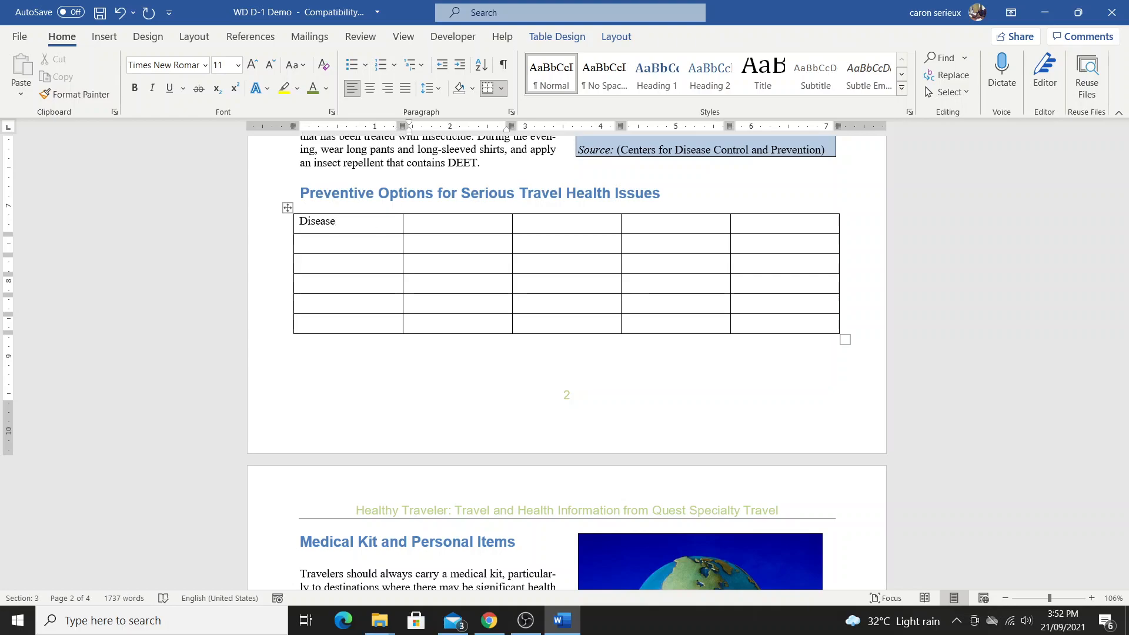
type("Vaccine")
key("Tab")
type("Drug")
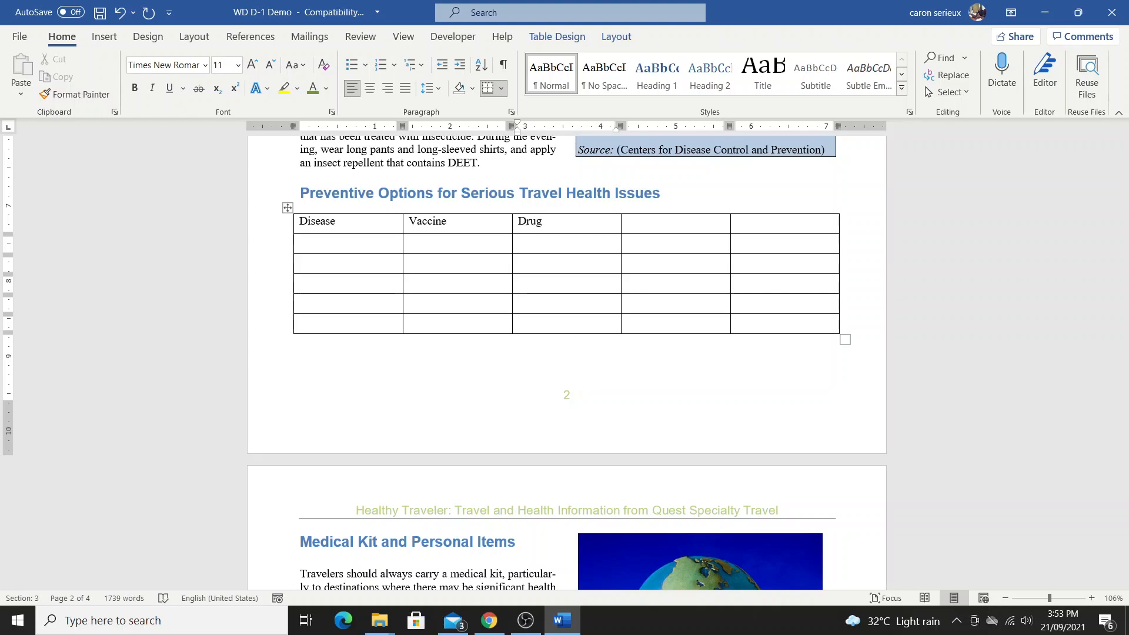
key("Tab")
type("Eat and drink")
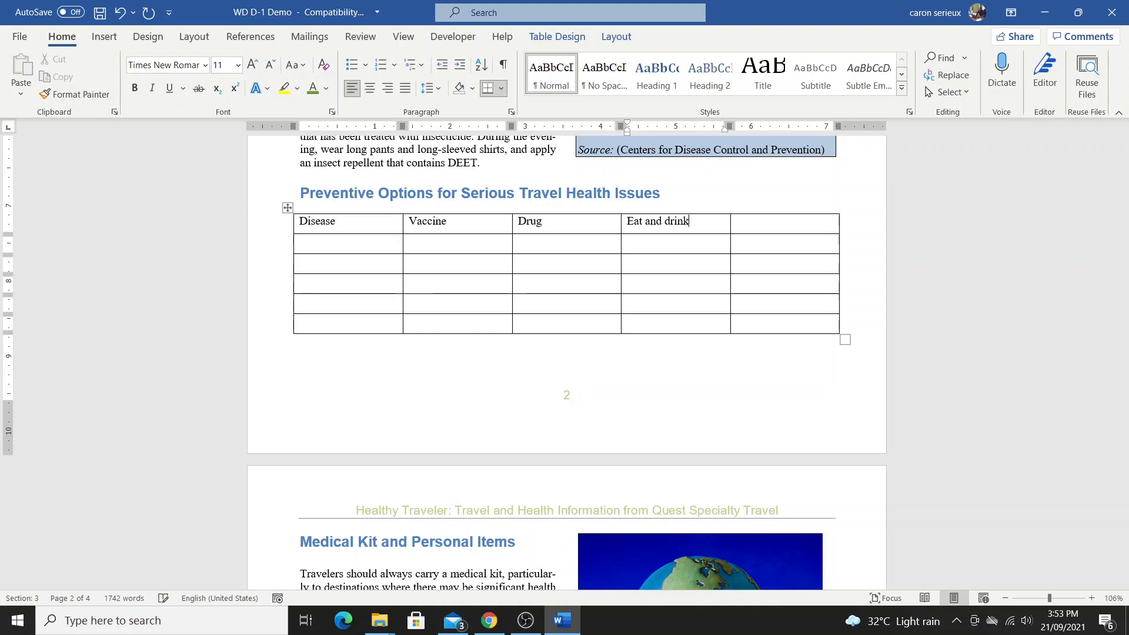
type(" safely")
key("Tab")
type("Avoi")
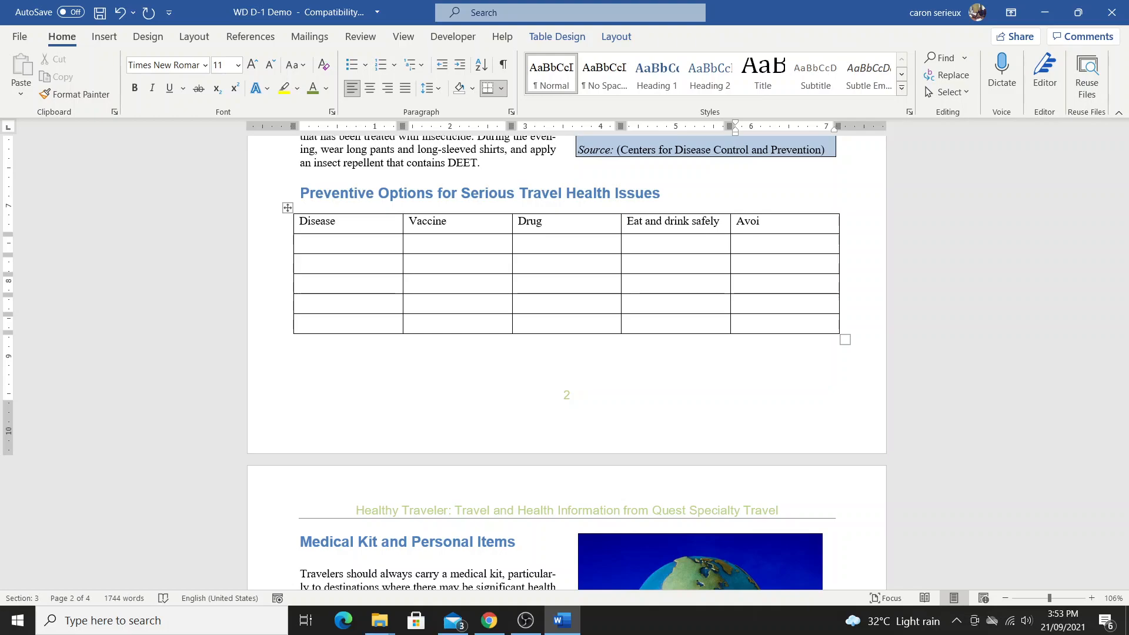
type("d Insects")
Enter Malaria in the Disease column of the table's second row.
key("Tab")
type("M")
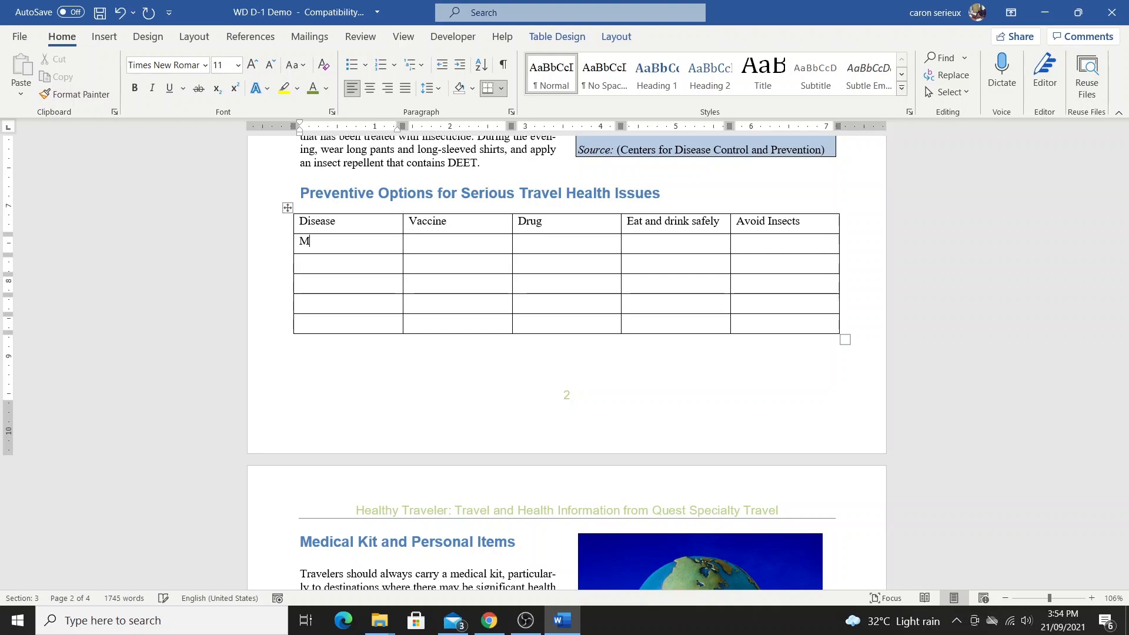
type("alaria")
Add check mark bullets to the Malaria row under Drug and Avoid Insects.
key("Tab")
key("Tab")
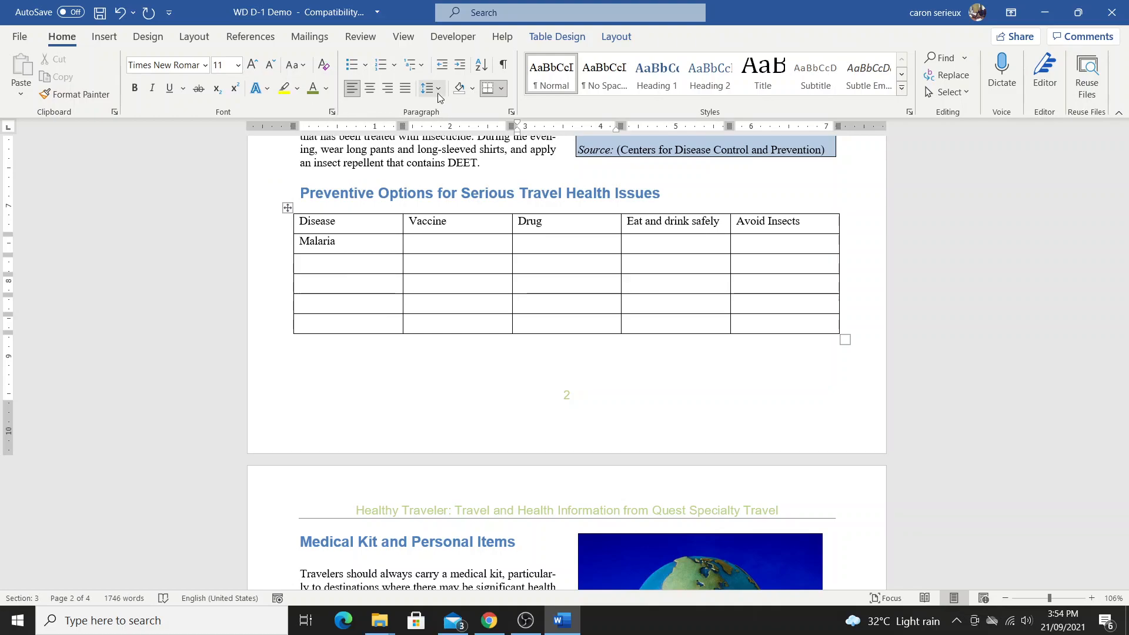
left_click(364, 65)
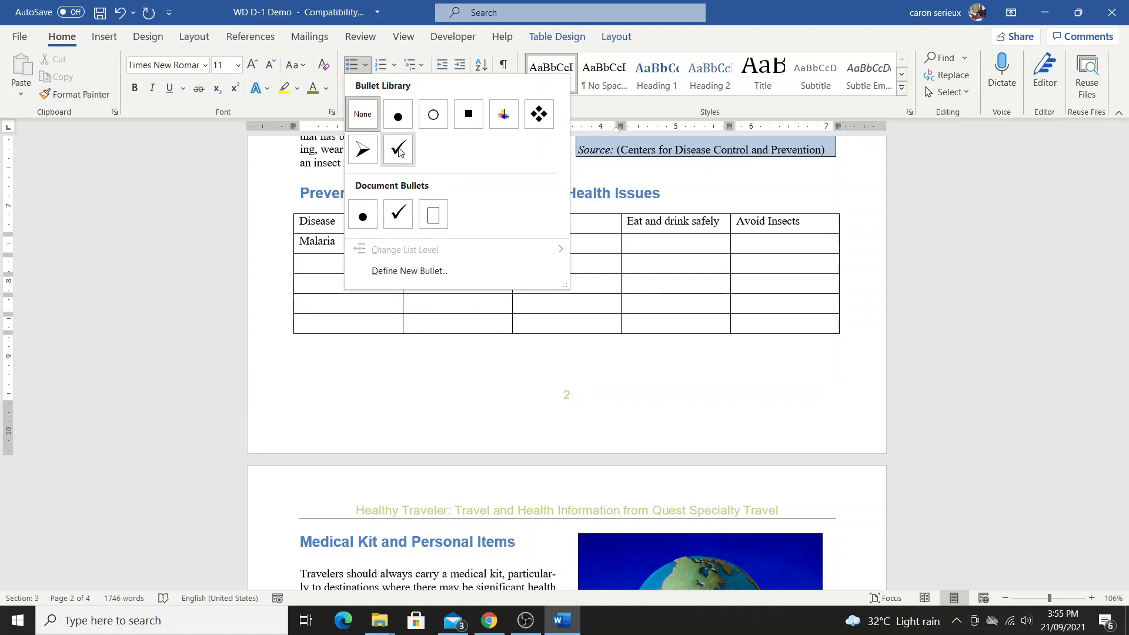
left_click(399, 150)
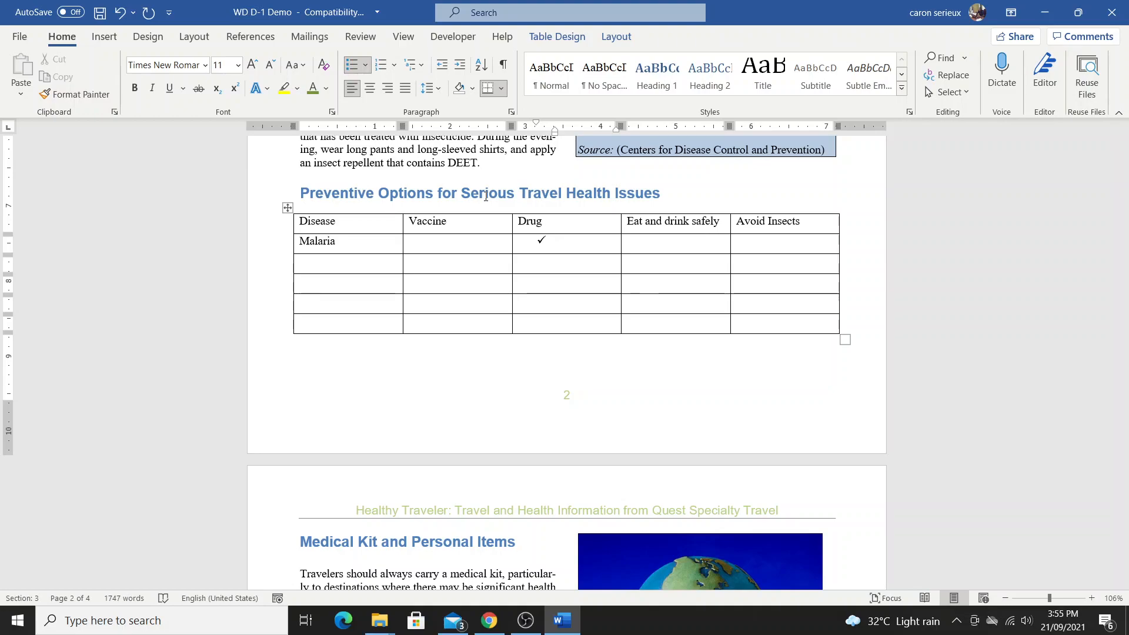
key("Tab")
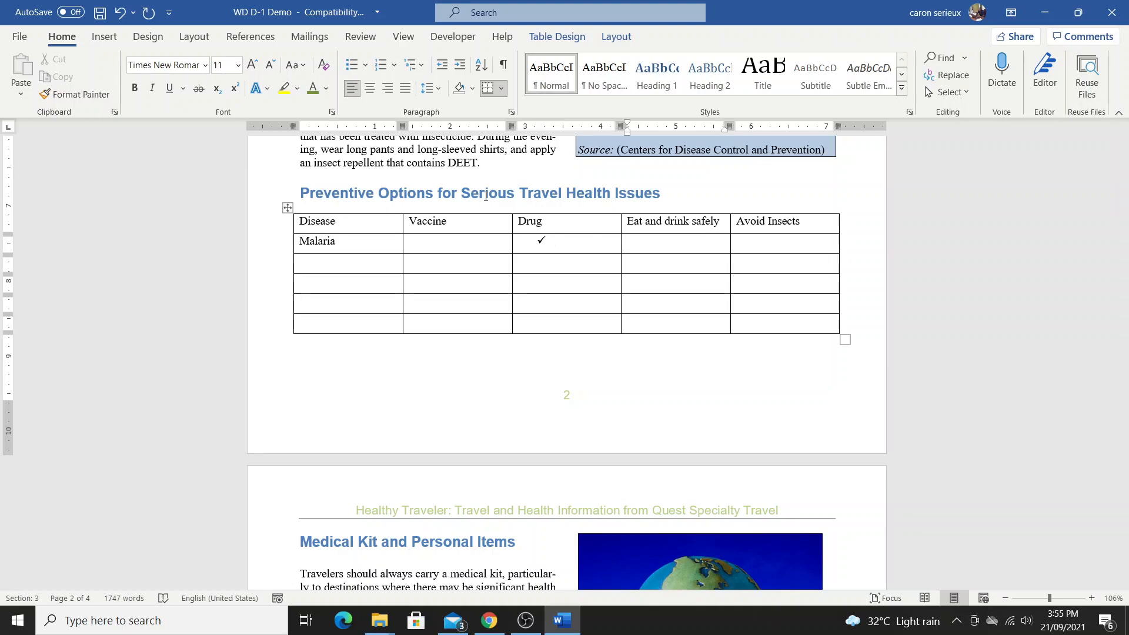
left_click(365, 66)
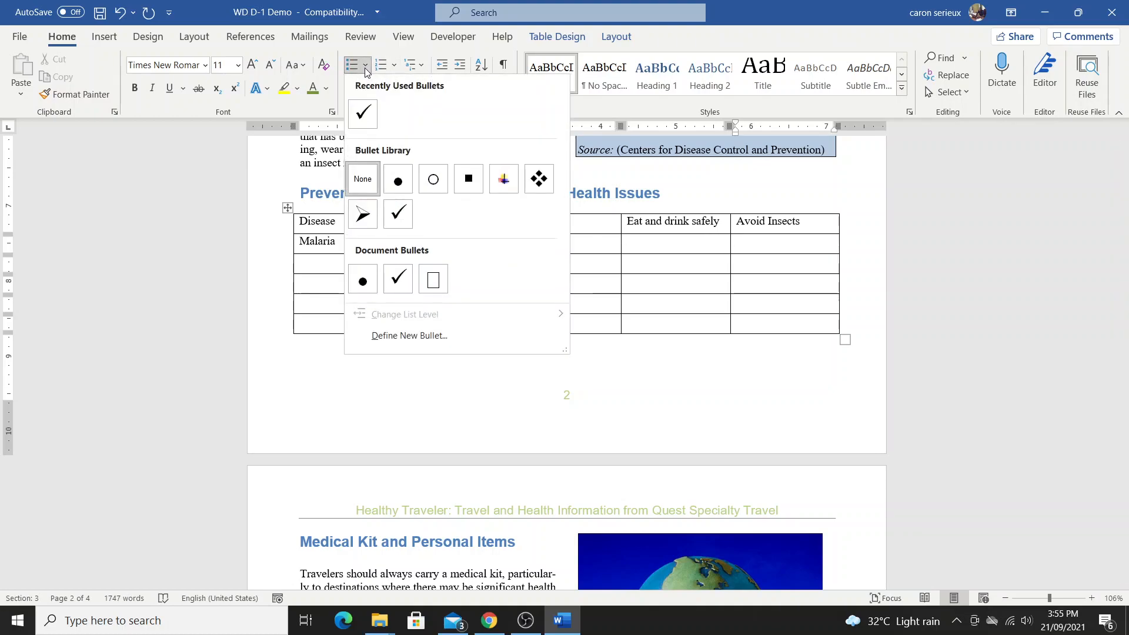
left_click(367, 119)
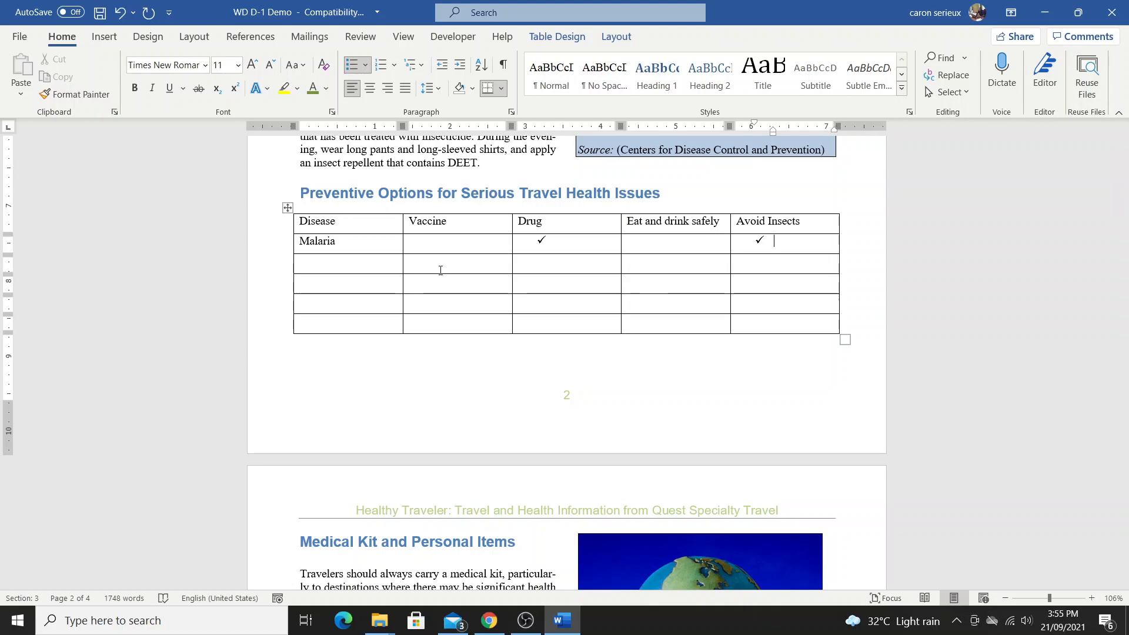
Enter Typhoid in the third row's Disease column and add check mark bullets under Vaccine and Eat and drink safely.
left_click(314, 261)
type("Typhoid")
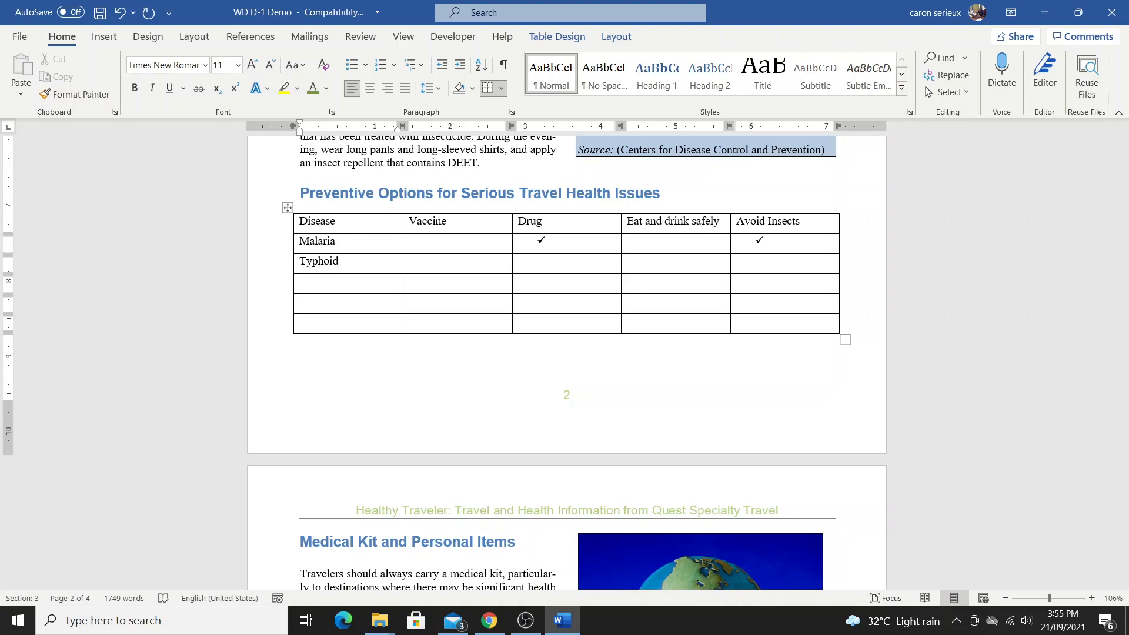
key("Tab")
type("✓")
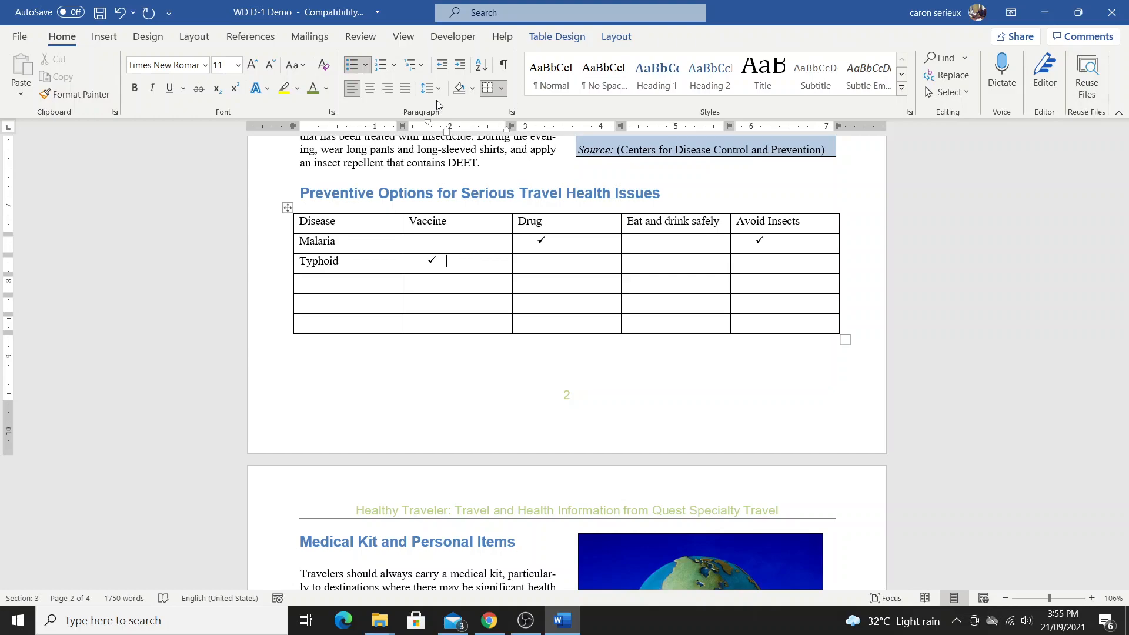
key("Tab")
key("Tab")
key("Tab")
key("shift+Tab")
left_click(352, 63)
AutoFit the table columns to their contents, followed by AutoFit to the window width.
left_click(574, 39)
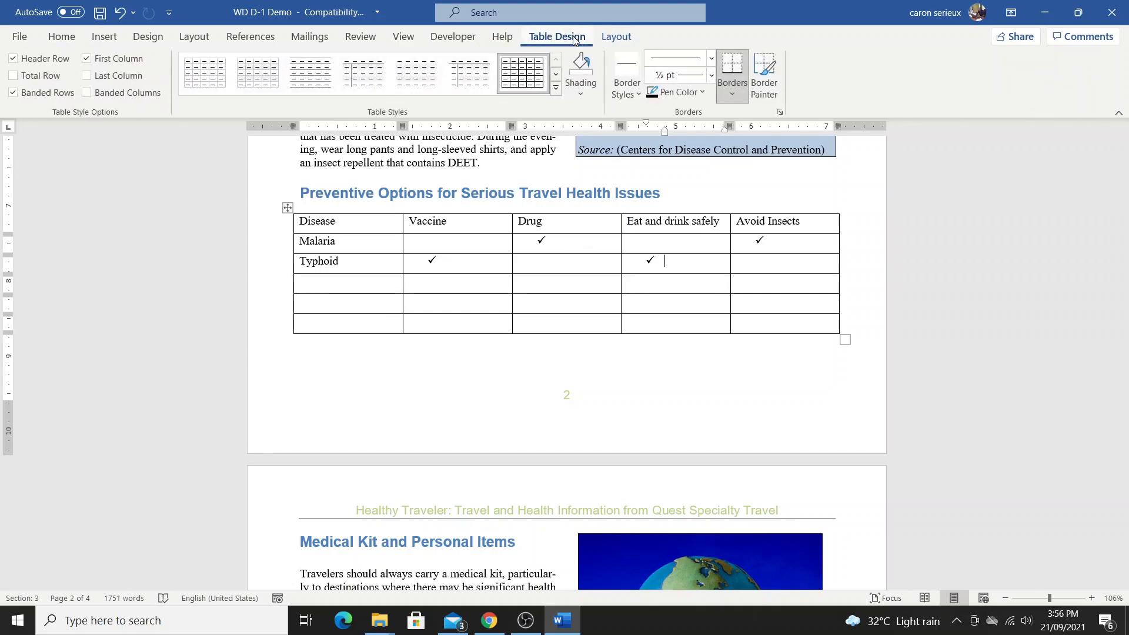
left_click(614, 39)
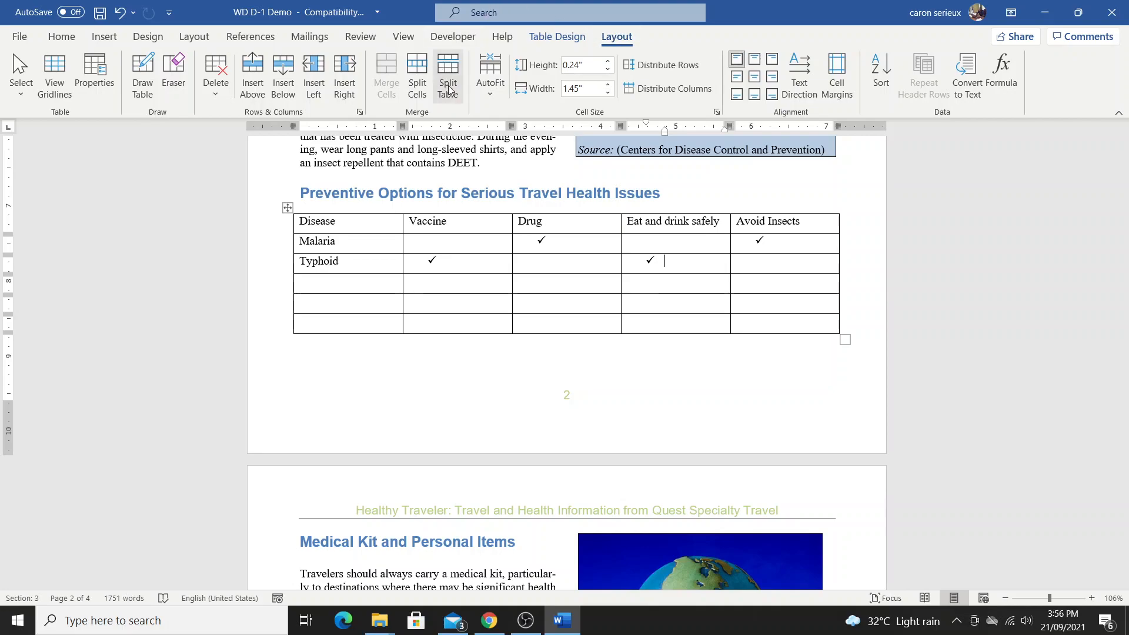
left_click(491, 91)
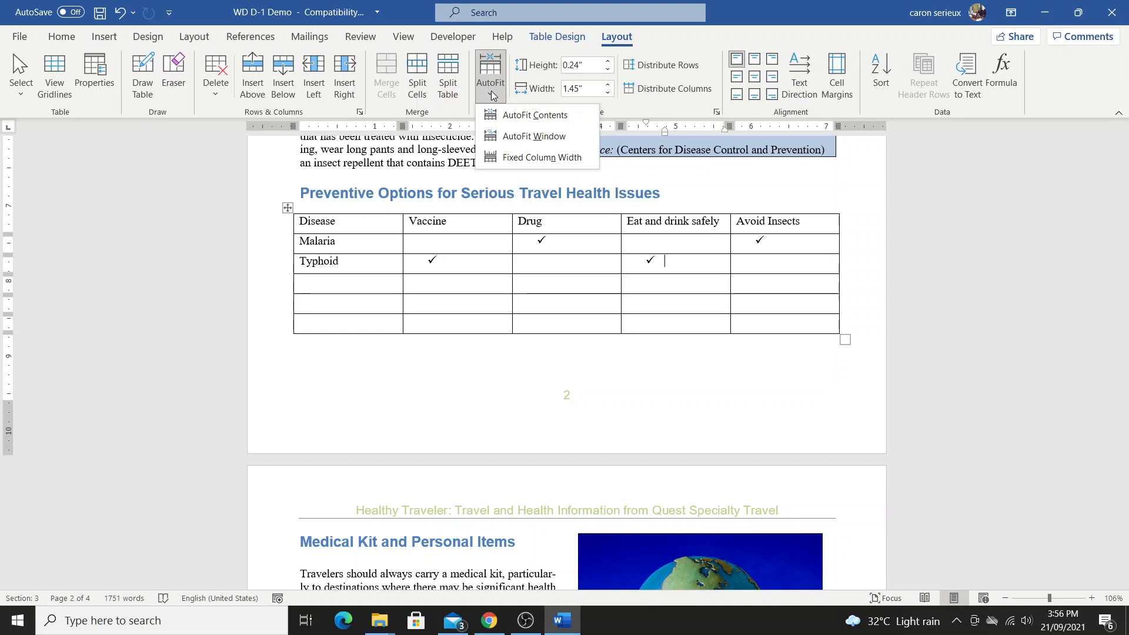
left_click(516, 117)
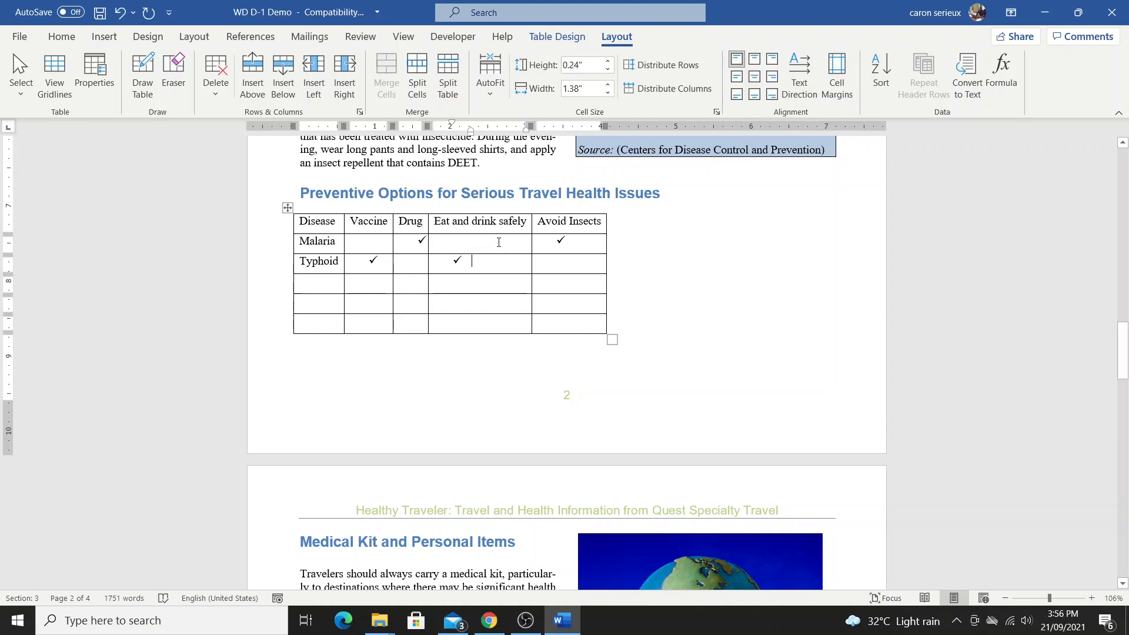
left_click(490, 88)
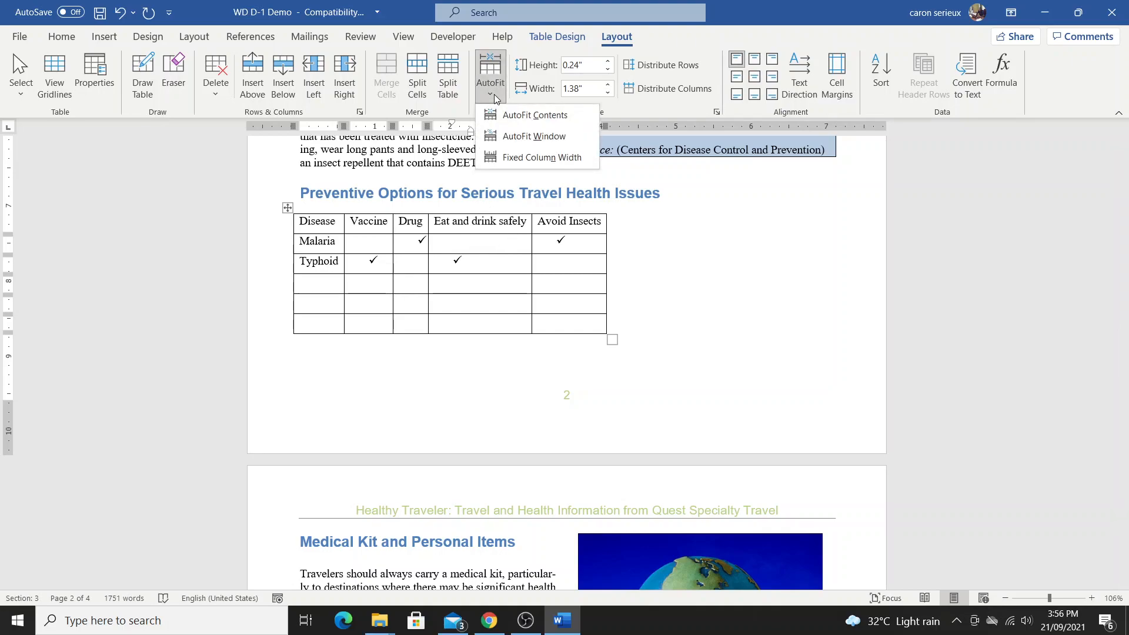
left_click(523, 136)
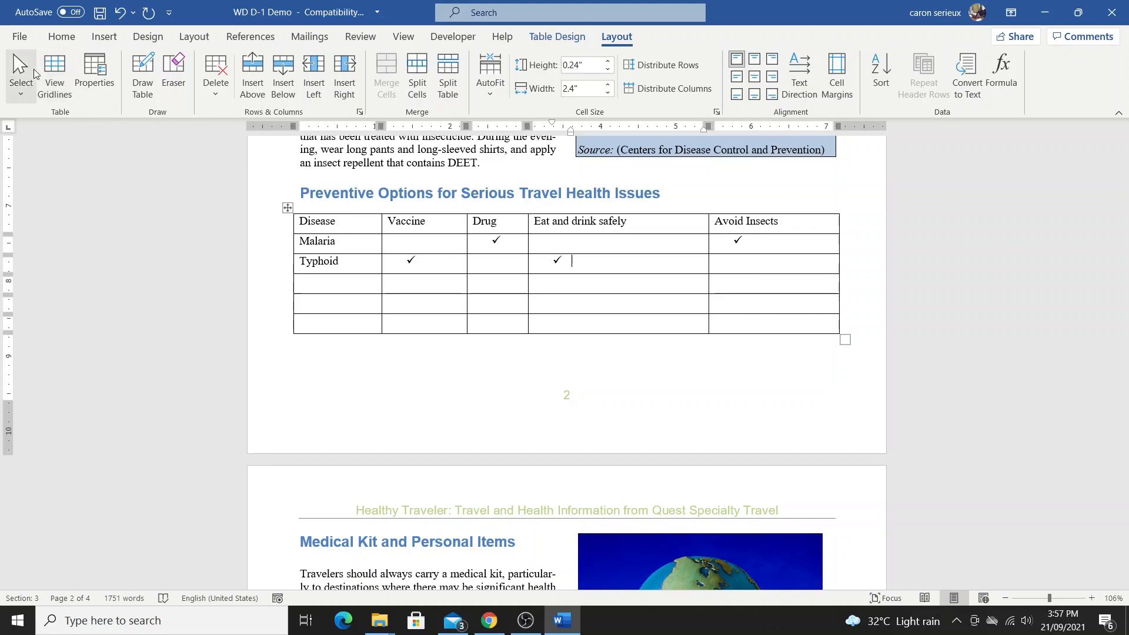
Center the contents of the whole table horizontally and vertically in their cells.
left_click(19, 73)
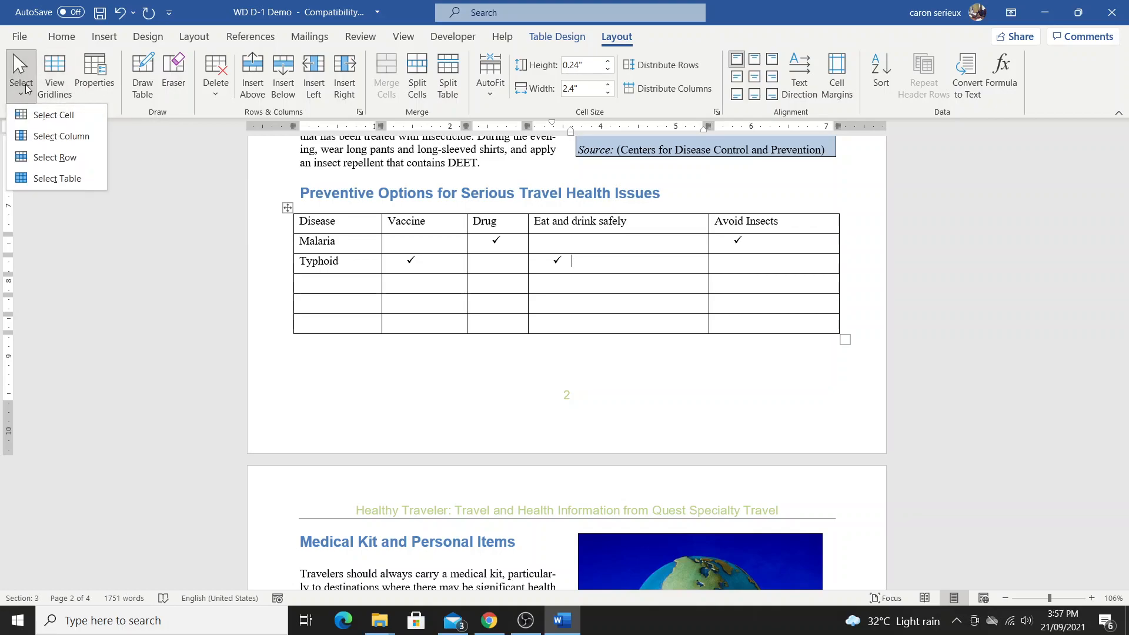
left_click(75, 181)
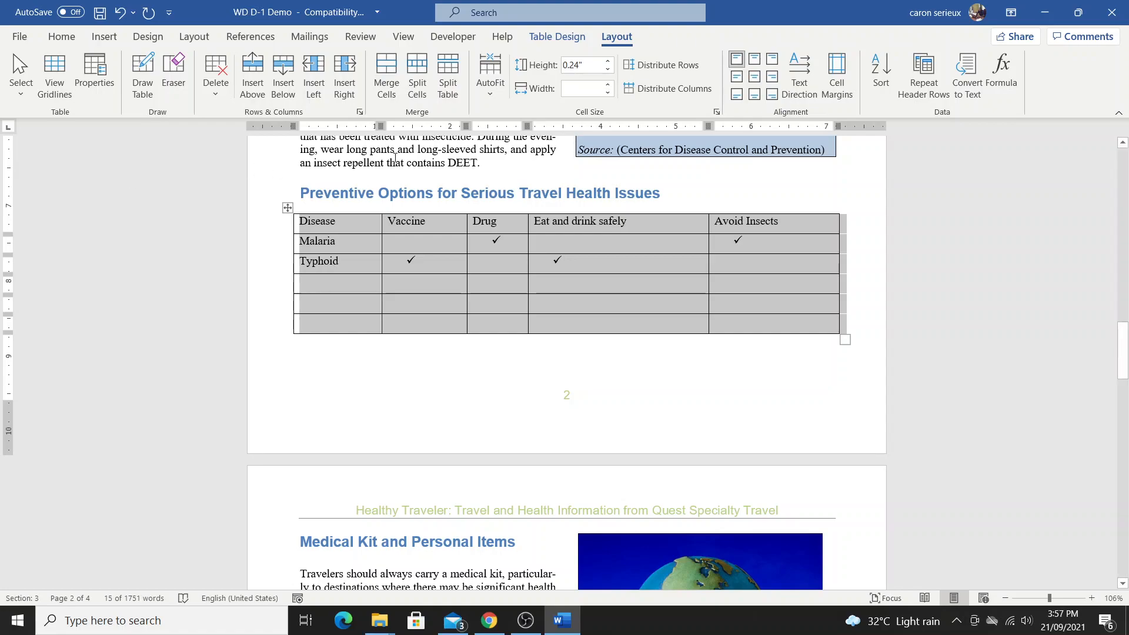
left_click(756, 77)
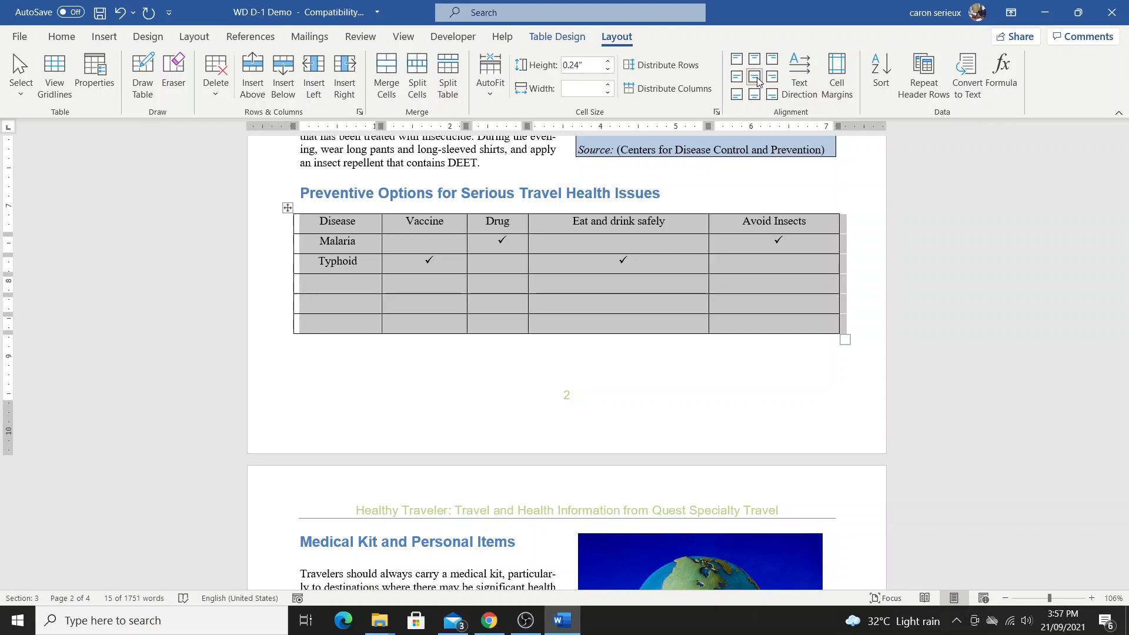
left_click(755, 79)
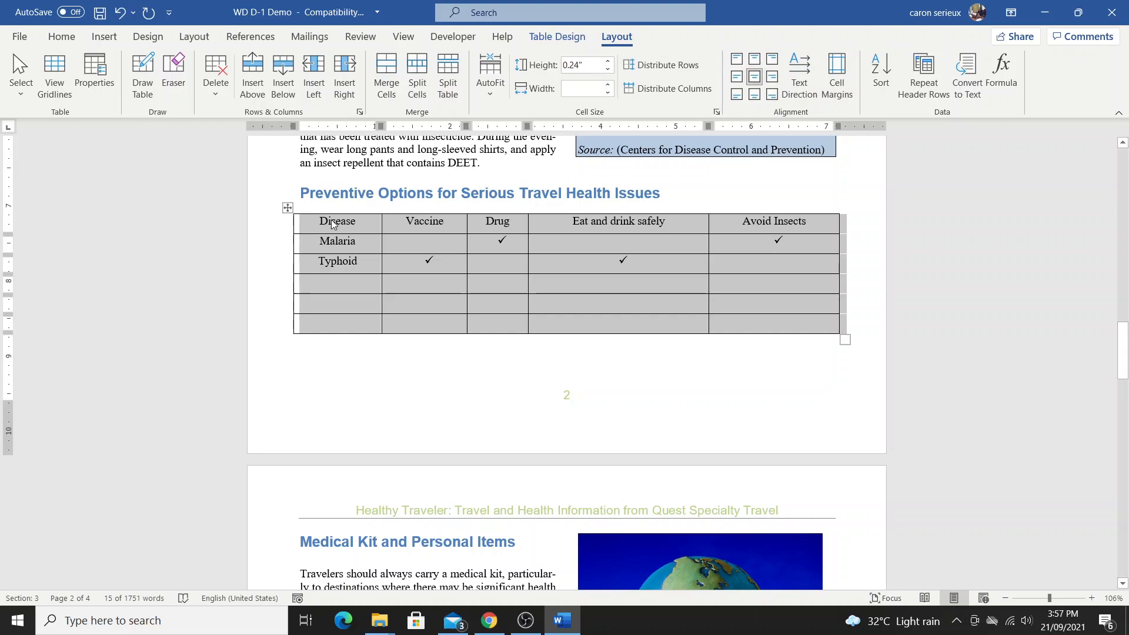
Align the Disease column's text to the left and vertically centered in its cells.
left_click(374, 231)
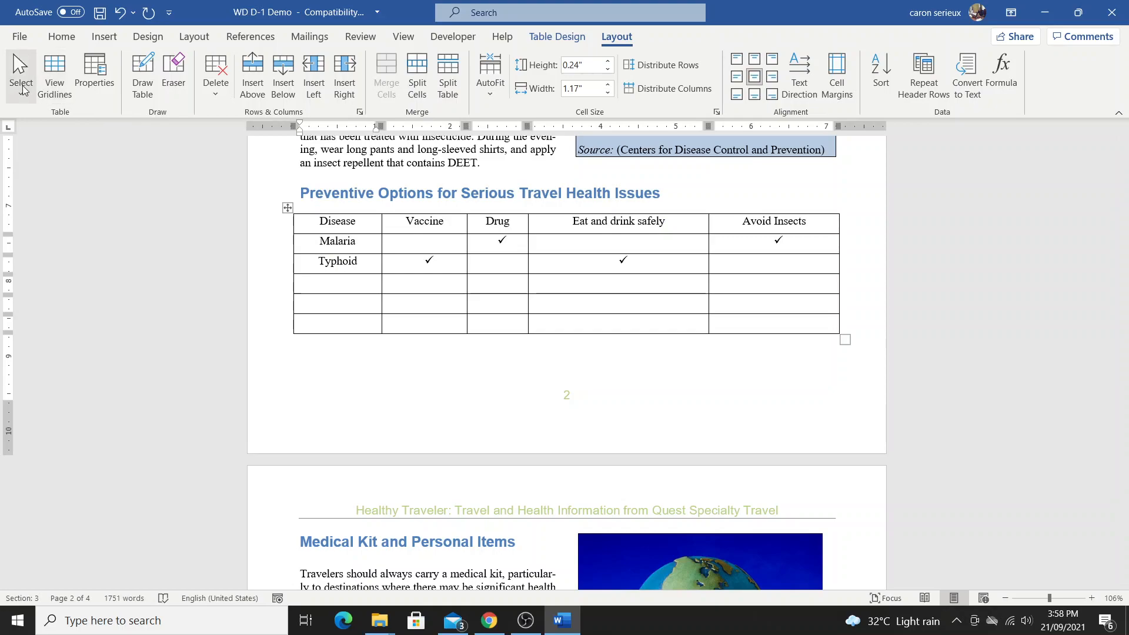
left_click(22, 87)
left_click(50, 136)
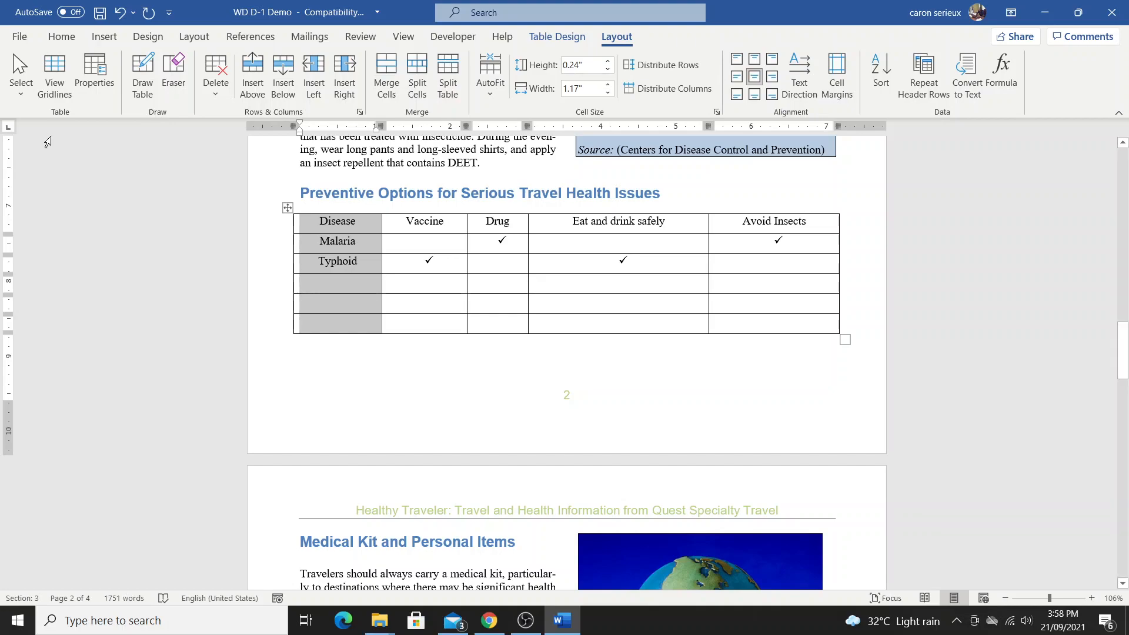
left_click(736, 77)
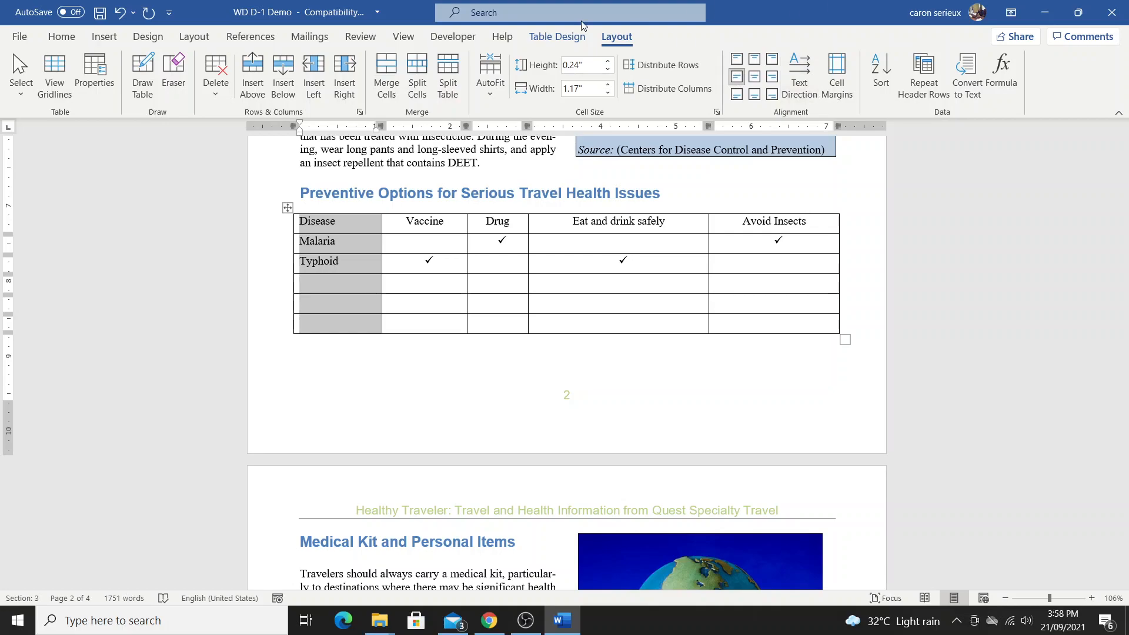
Apply the red Grid Table 4 style to the preventive options table.
left_click(565, 39)
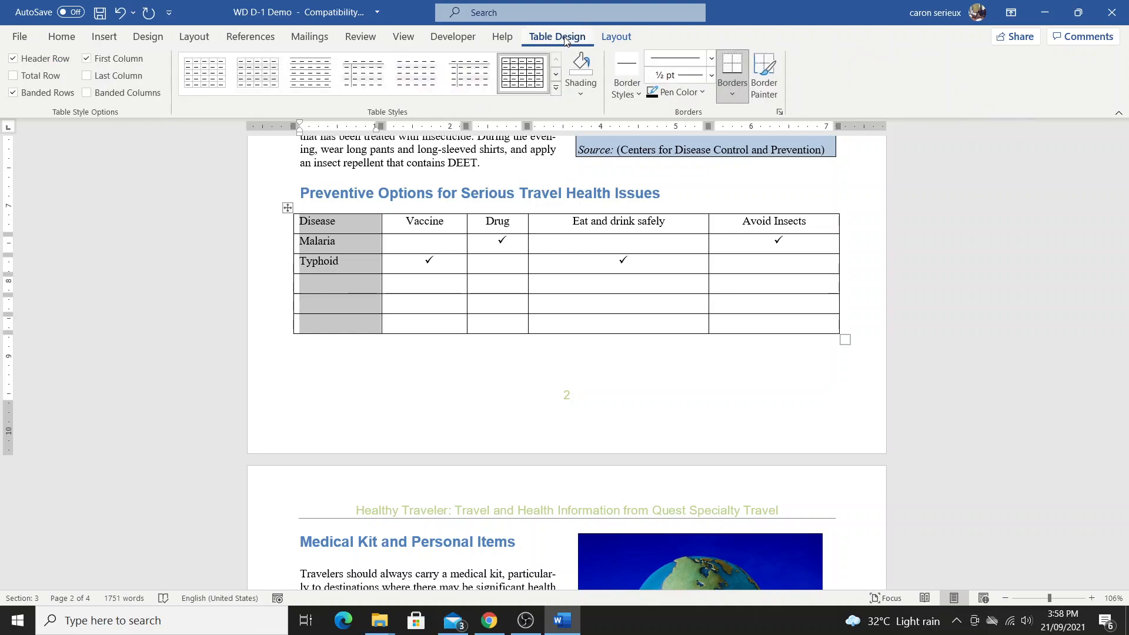
left_click(548, 257)
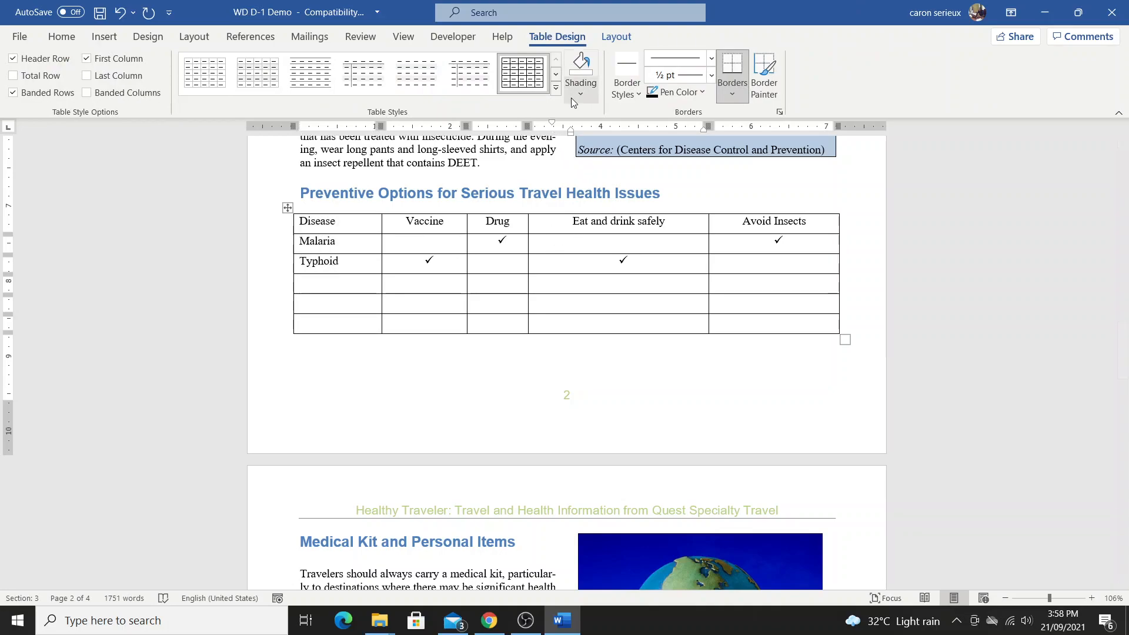
left_click(556, 89)
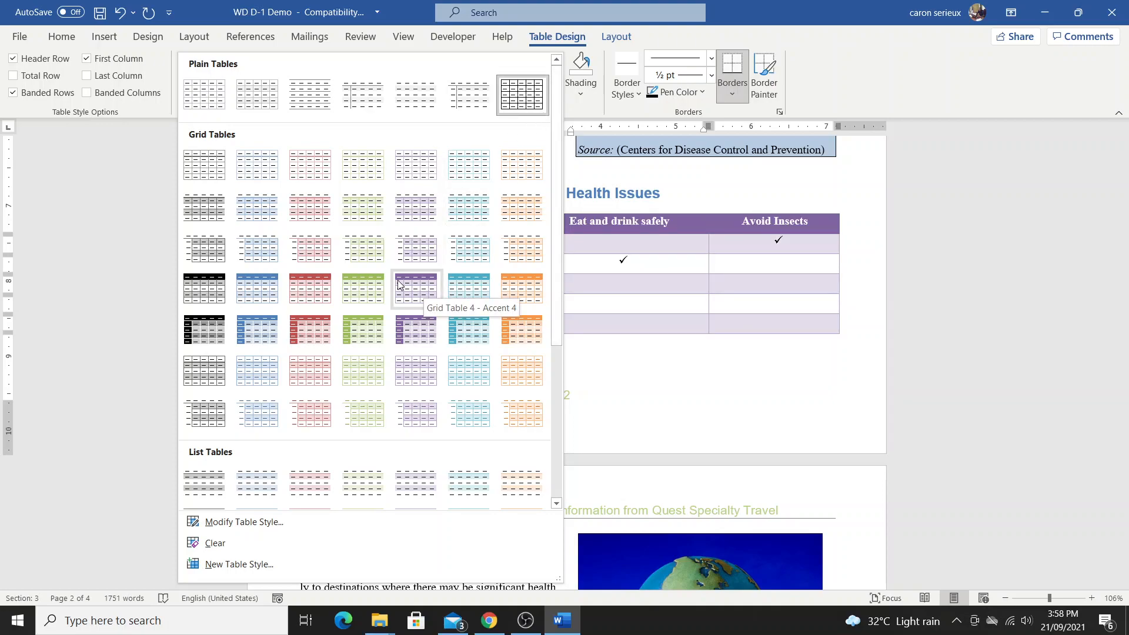
left_click(318, 293)
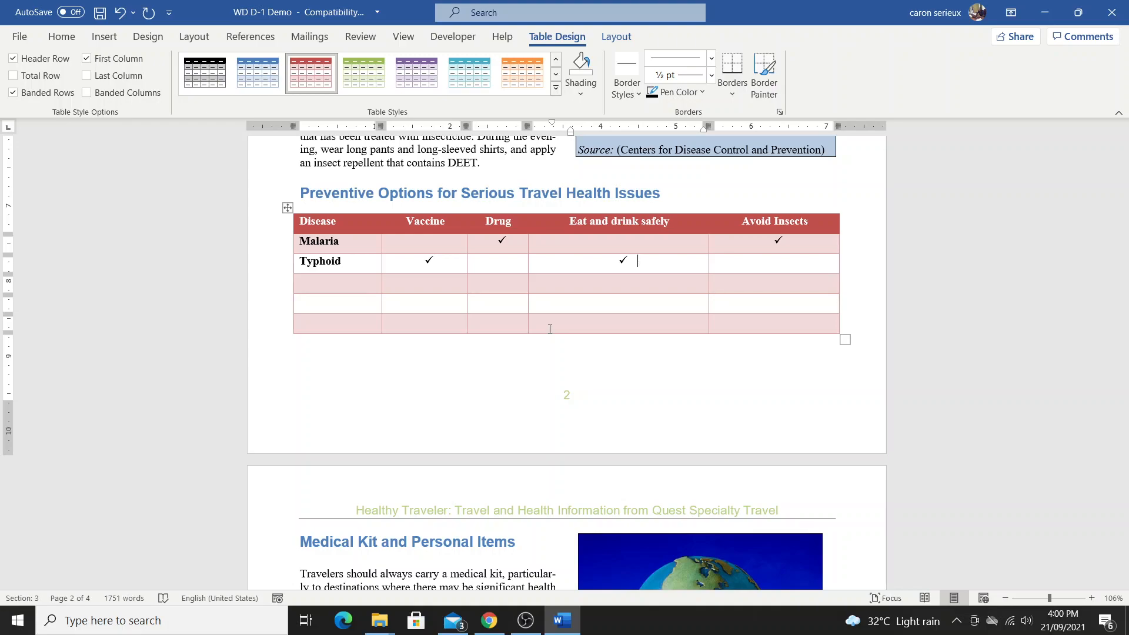
Insert a footnote after "such as a conference center or a resort." in the newsletter's first-page text.
left_click(263, 37)
scroll(471, 196, "up", 3)
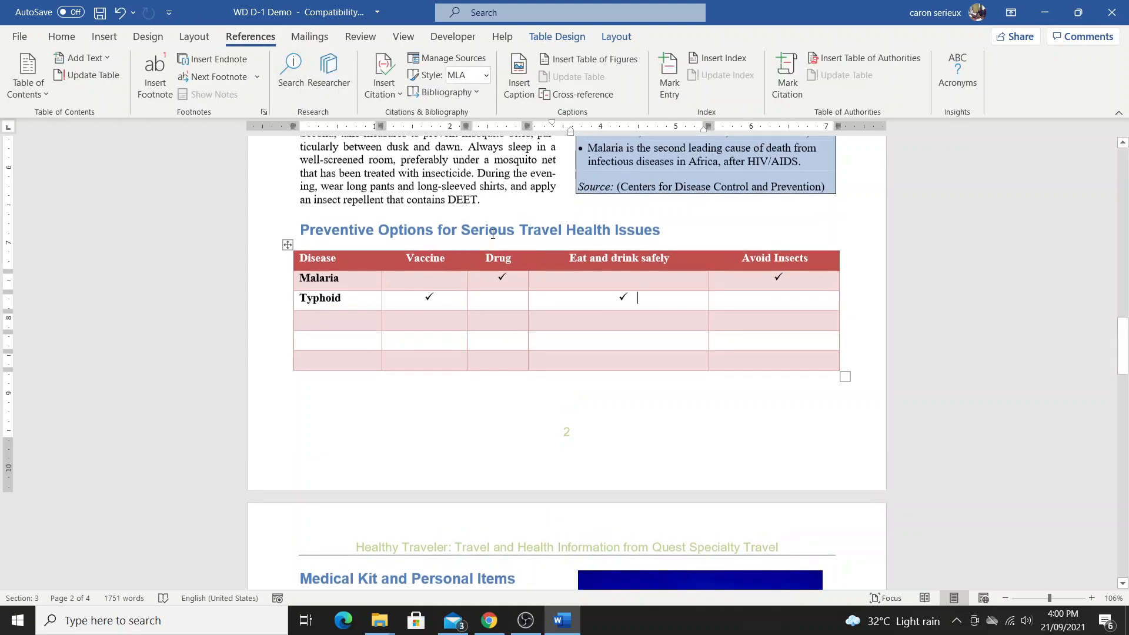
left_click(470, 195)
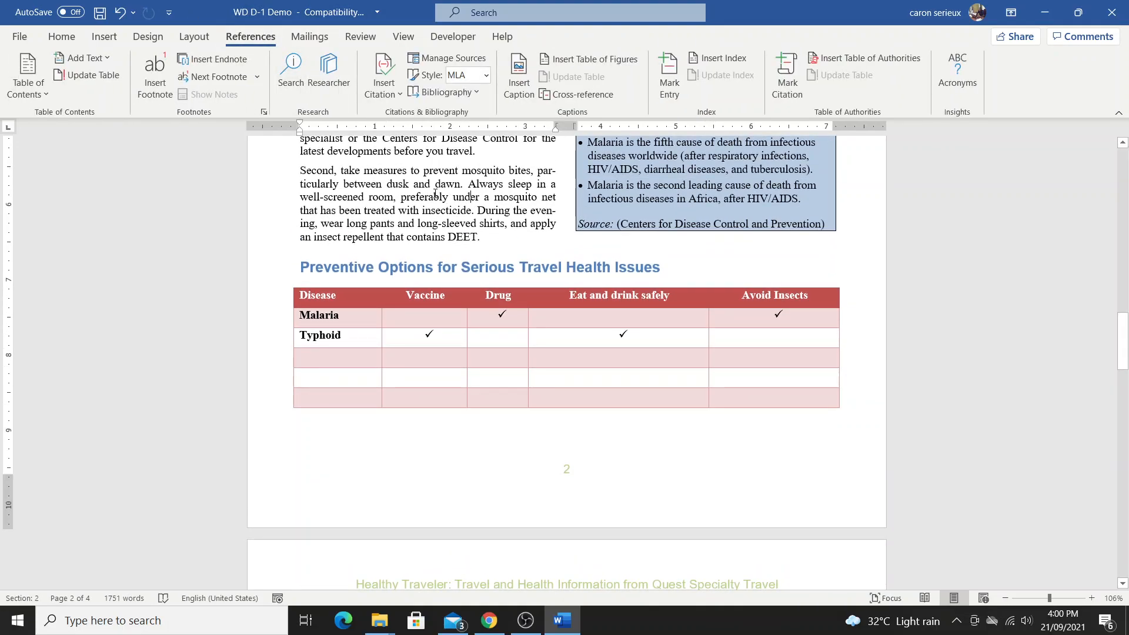
scroll(449, 194, "up", 6)
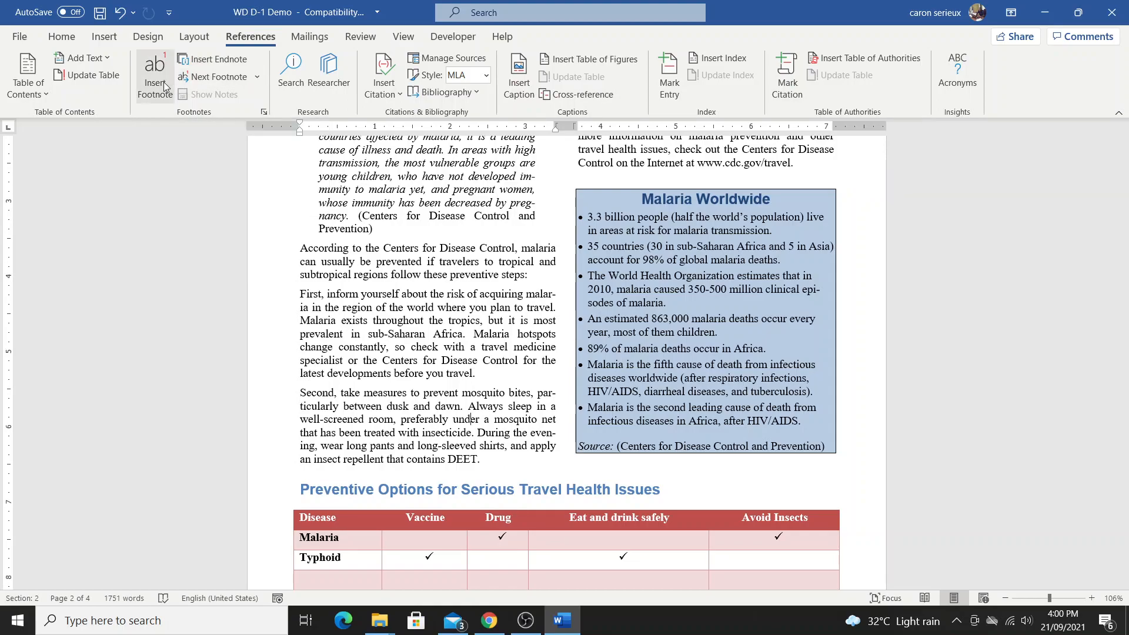
scroll(383, 219, "up", 15)
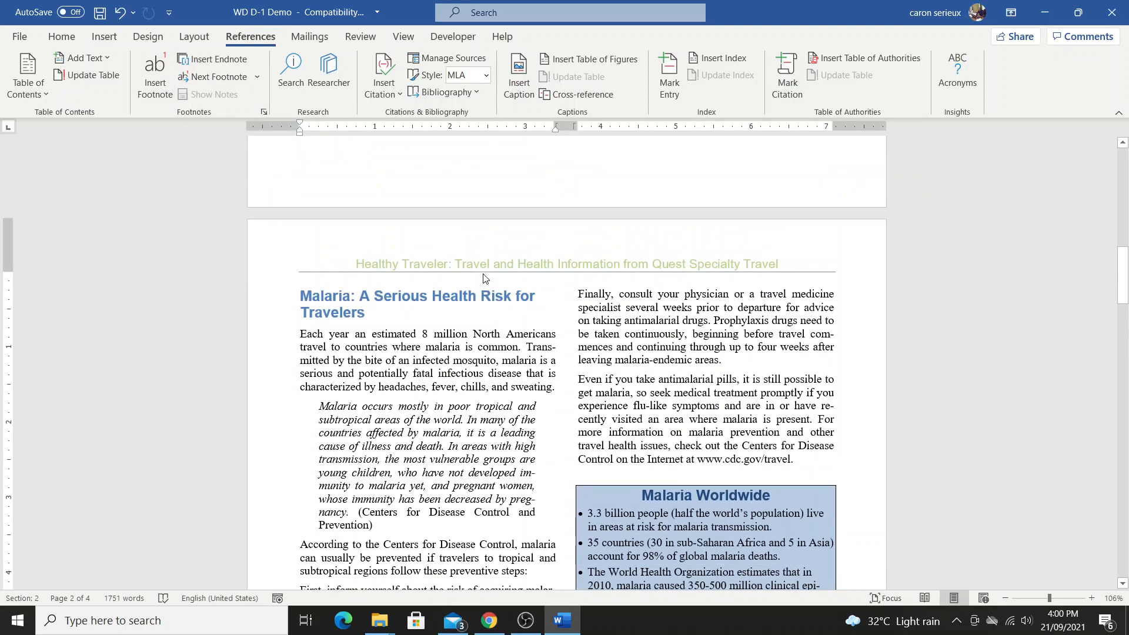
scroll(485, 272, "up", 5)
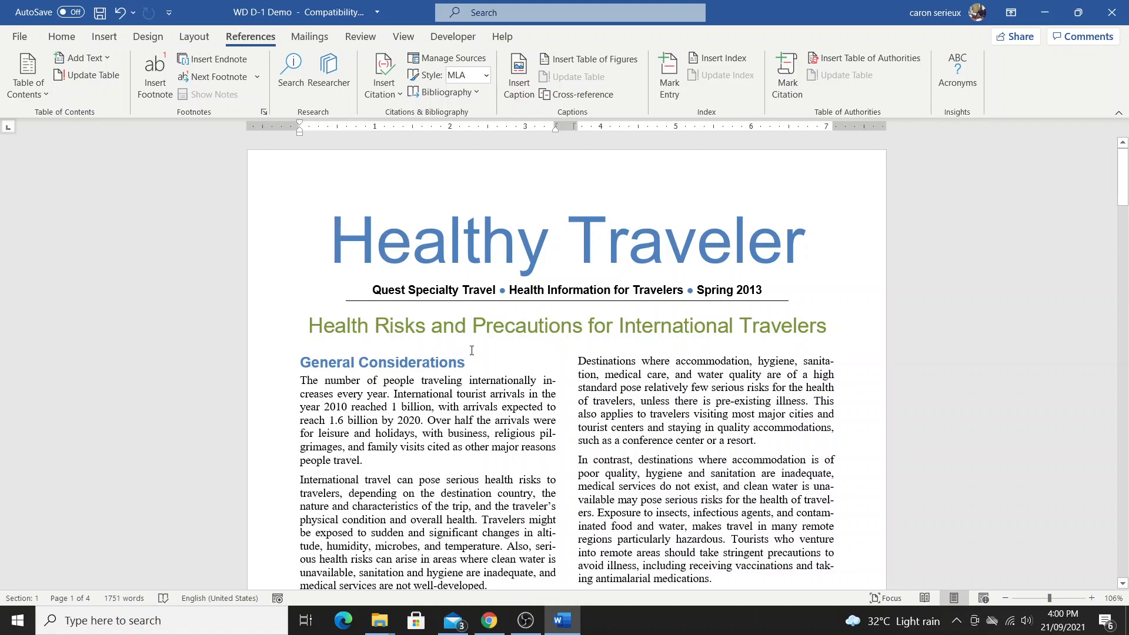
scroll(660, 420, "down", 2)
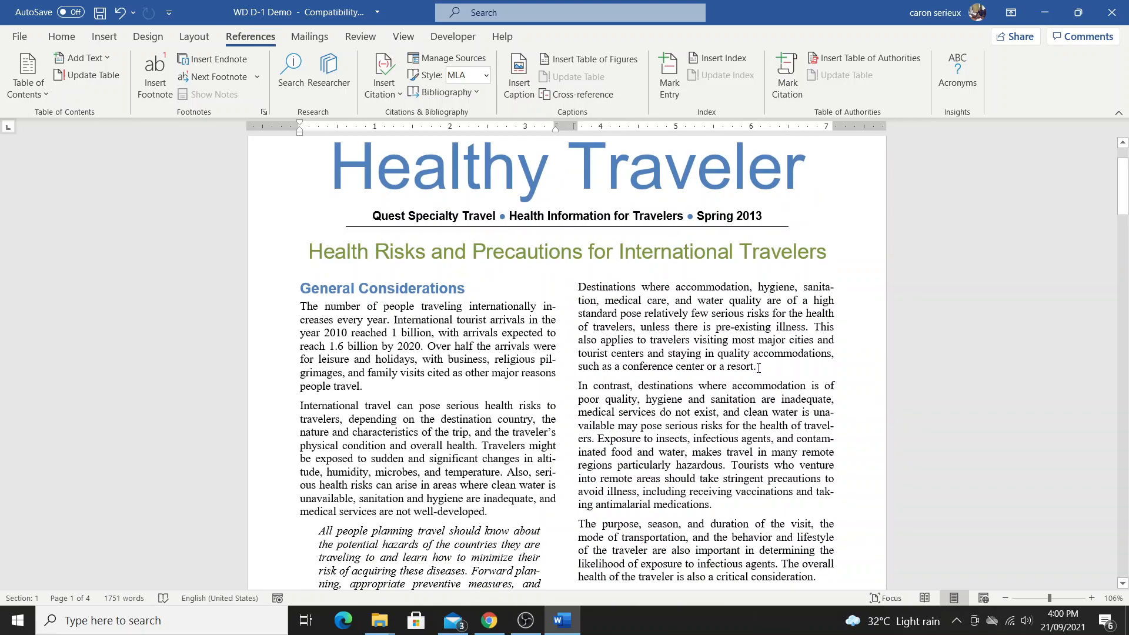
left_click(758, 368)
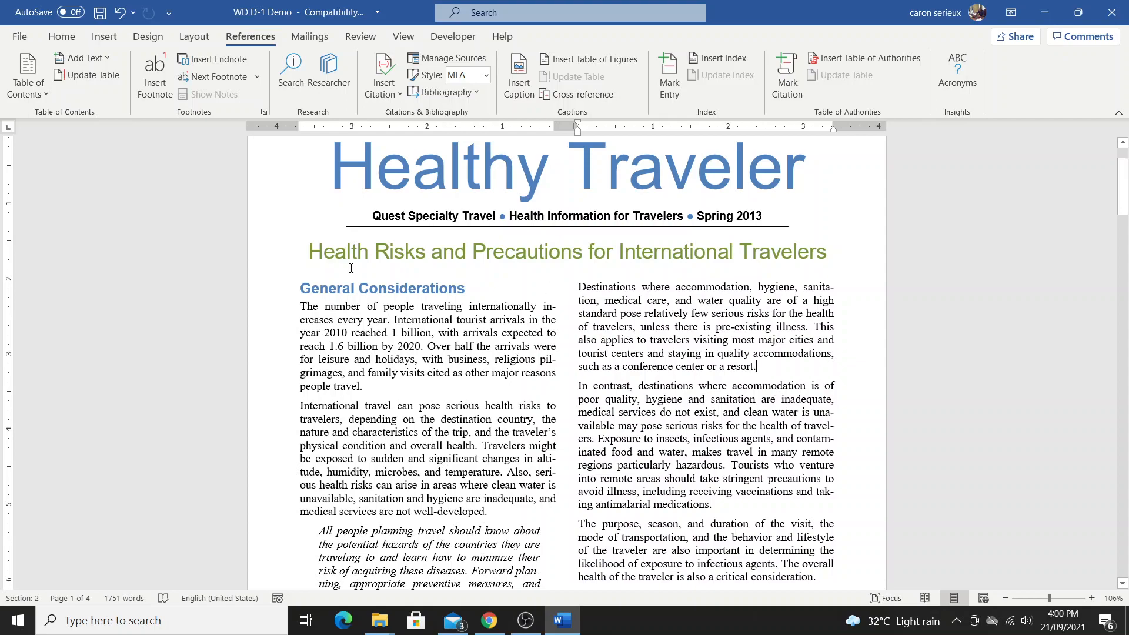
left_click(155, 83)
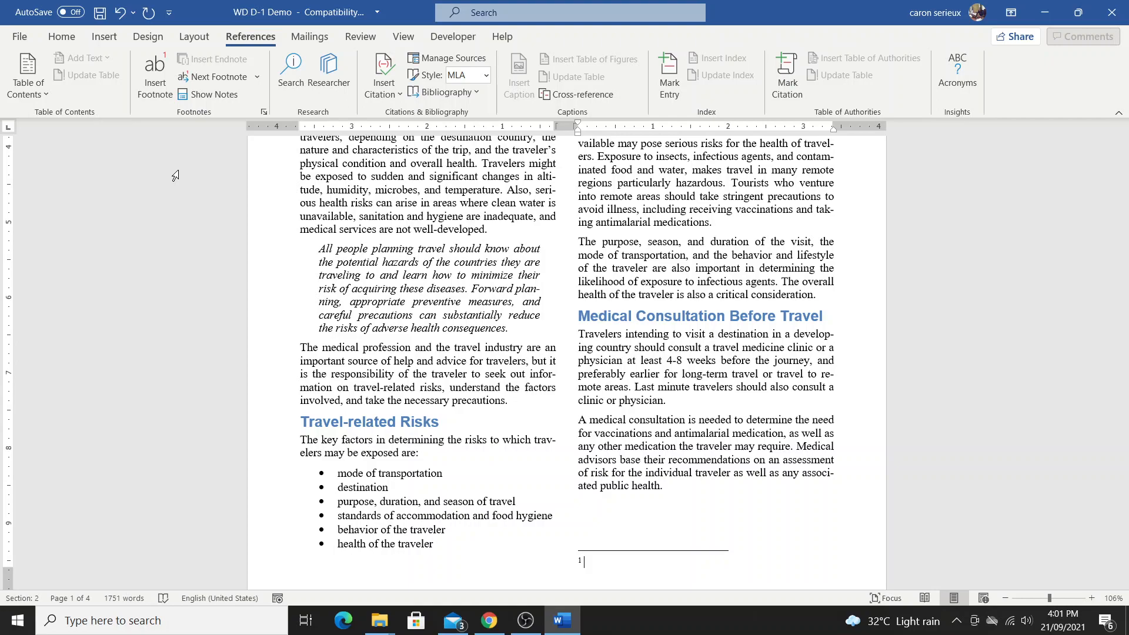
Enter "Behavior is a critical factor" as the text of the new footnote.
type("B")
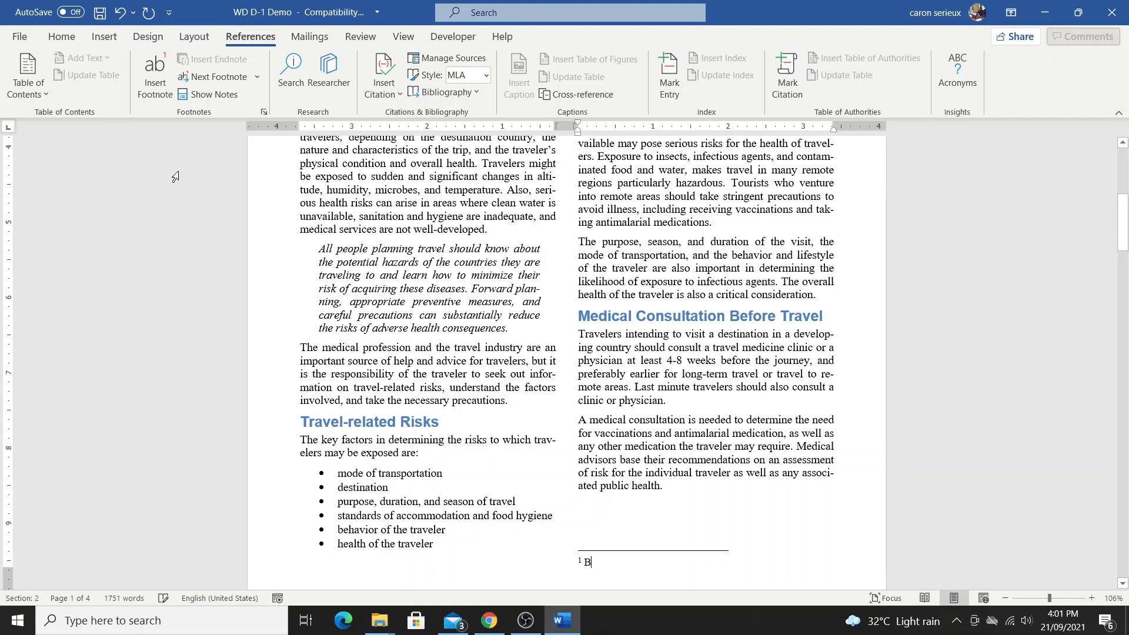
type("eha")
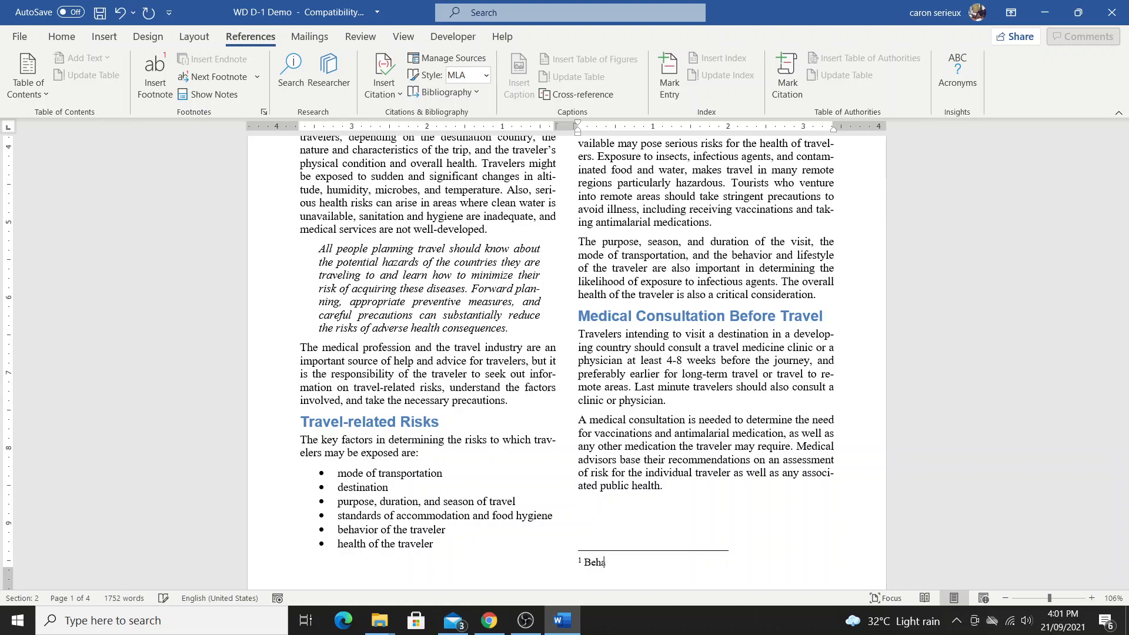
type("vior is a cri")
type("tical factoe")
key("BackSpace")
type("r")
Zoom the document to 150% and examine the footnote reference after "resort." and its note at the foot of page 1.
scroll(433, 345, "down", 3)
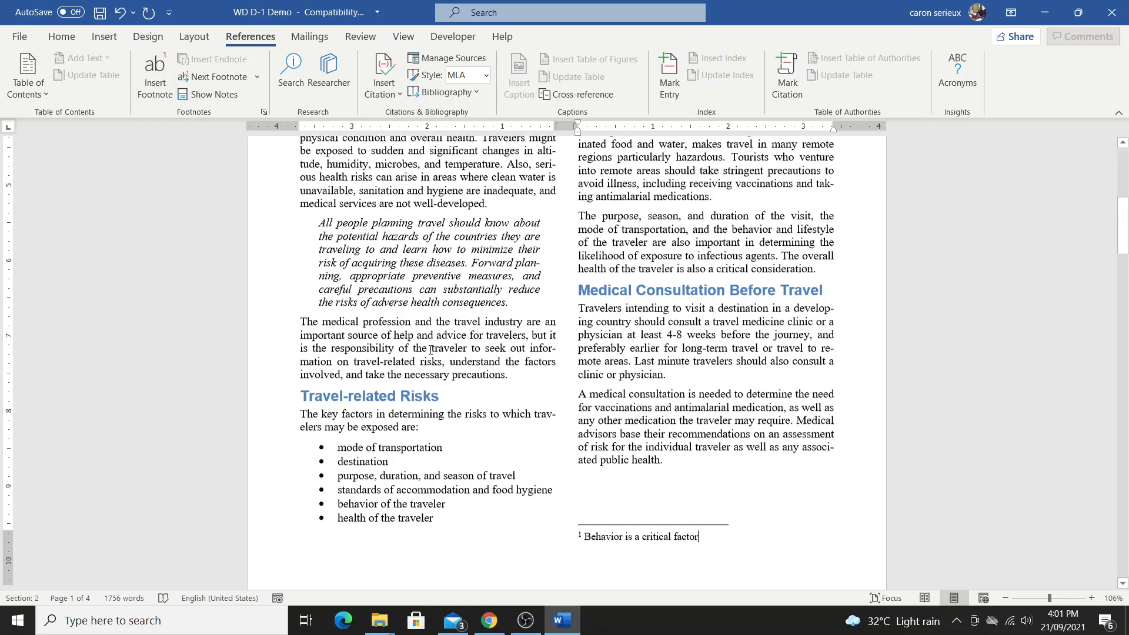
scroll(433, 345, "up", 10)
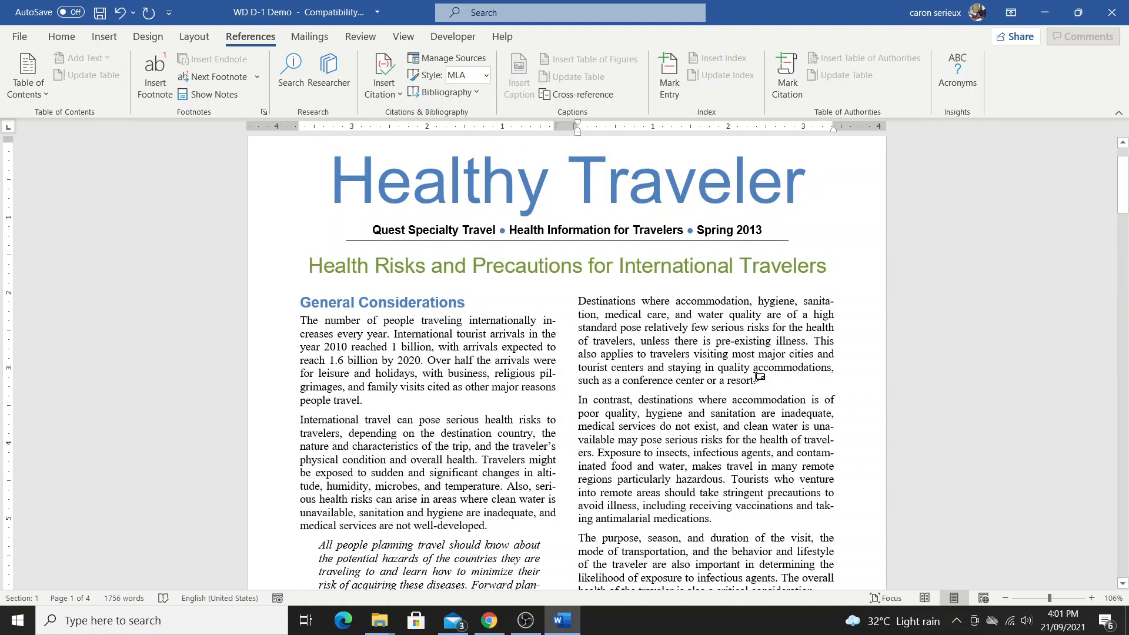
left_click(1091, 597)
left_click(1091, 598)
left_click(1092, 598)
left_click(1091, 598)
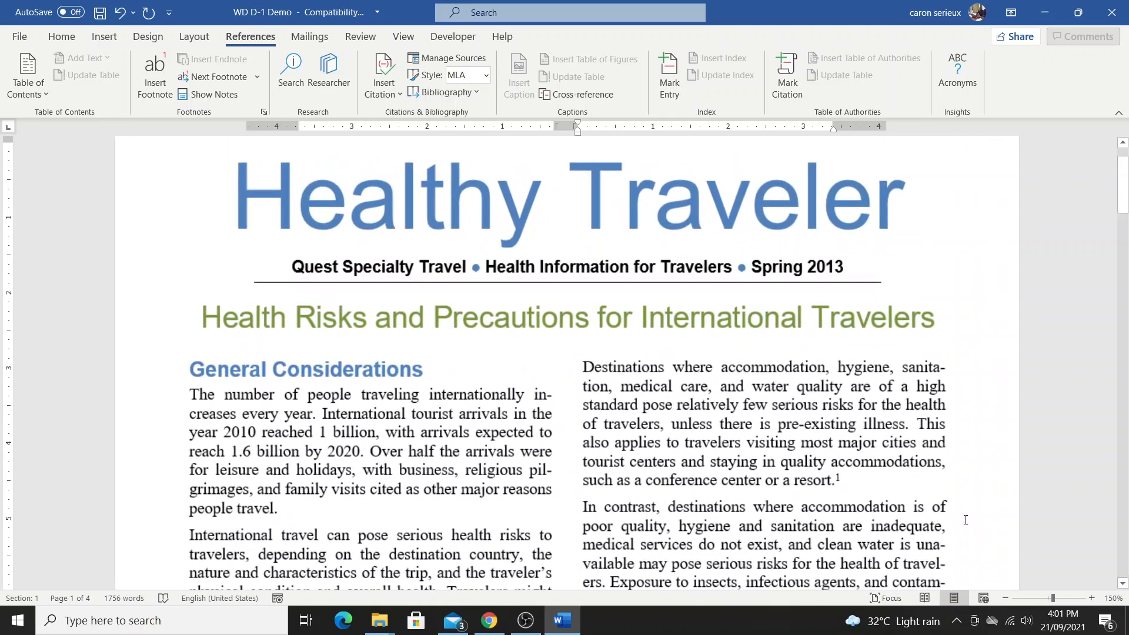
left_click(1092, 598)
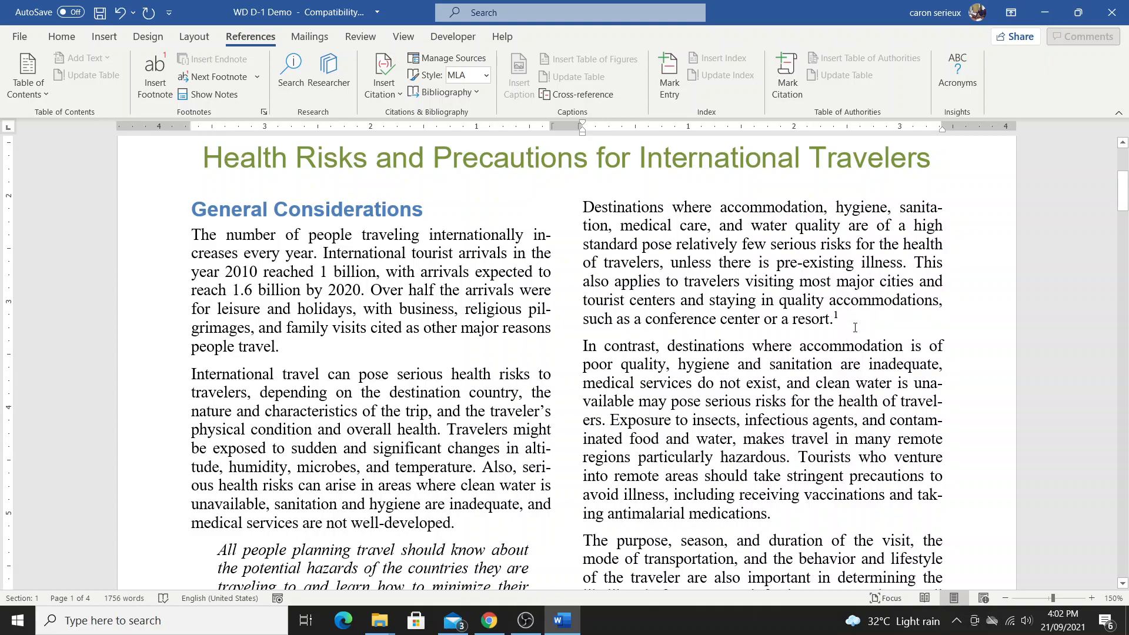
scroll(854, 356, "down", 5)
scroll(854, 356, "down", 10)
scroll(733, 319, "up", 3)
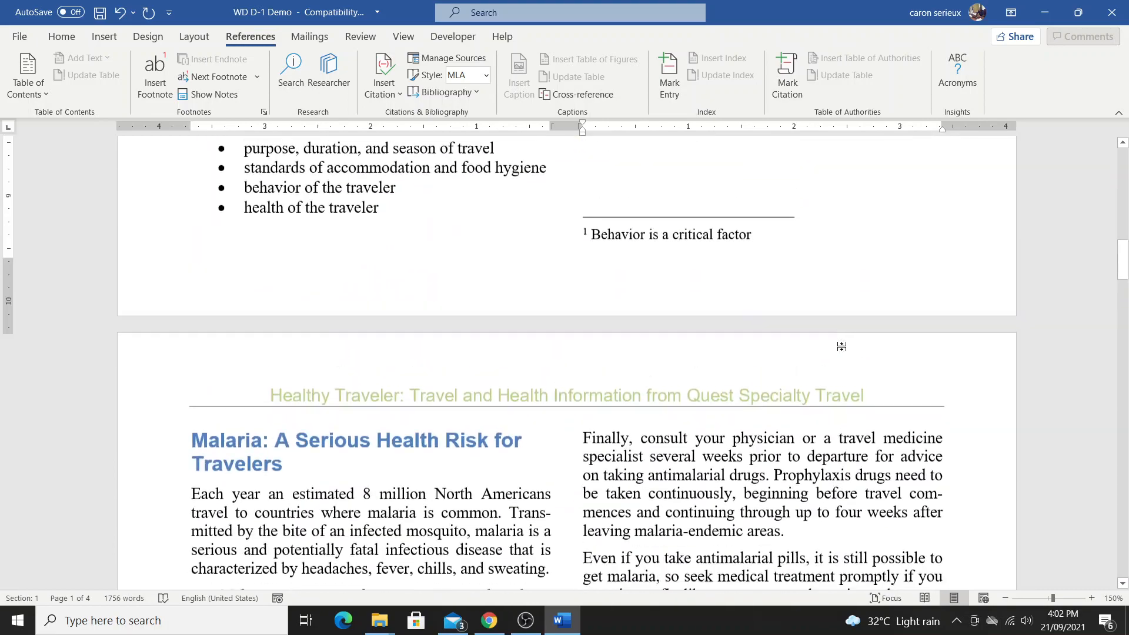
scroll(640, 375, "up", 3)
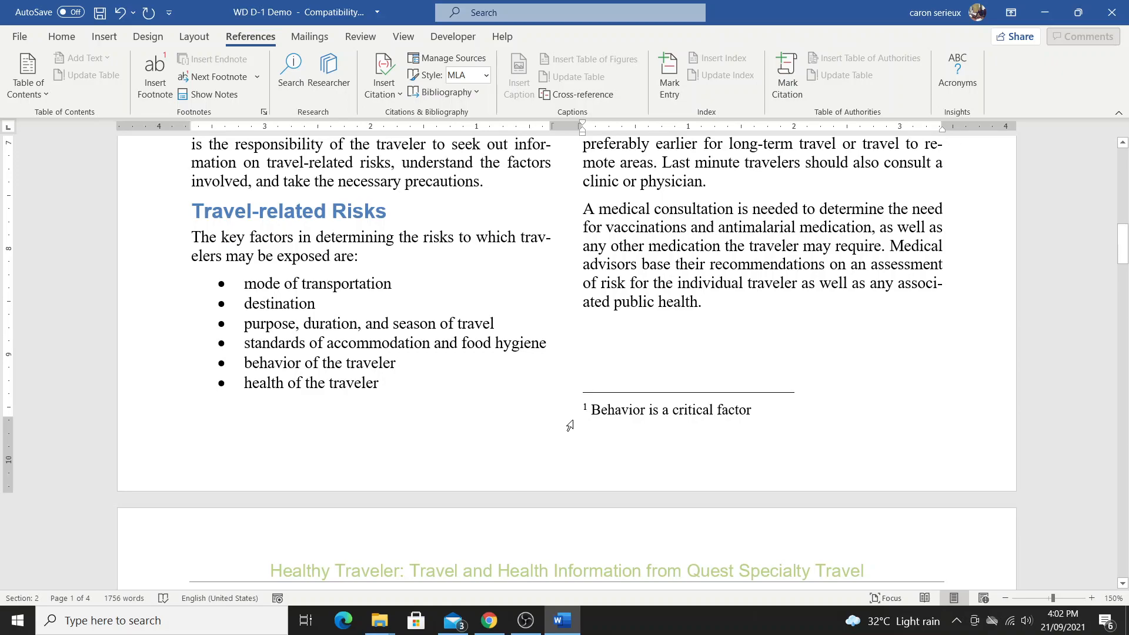
Insert a second footnote after "Ibuprofen" in the First aid items list on page 3.
scroll(567, 422, "down", 3)
scroll(565, 416, "down", 20)
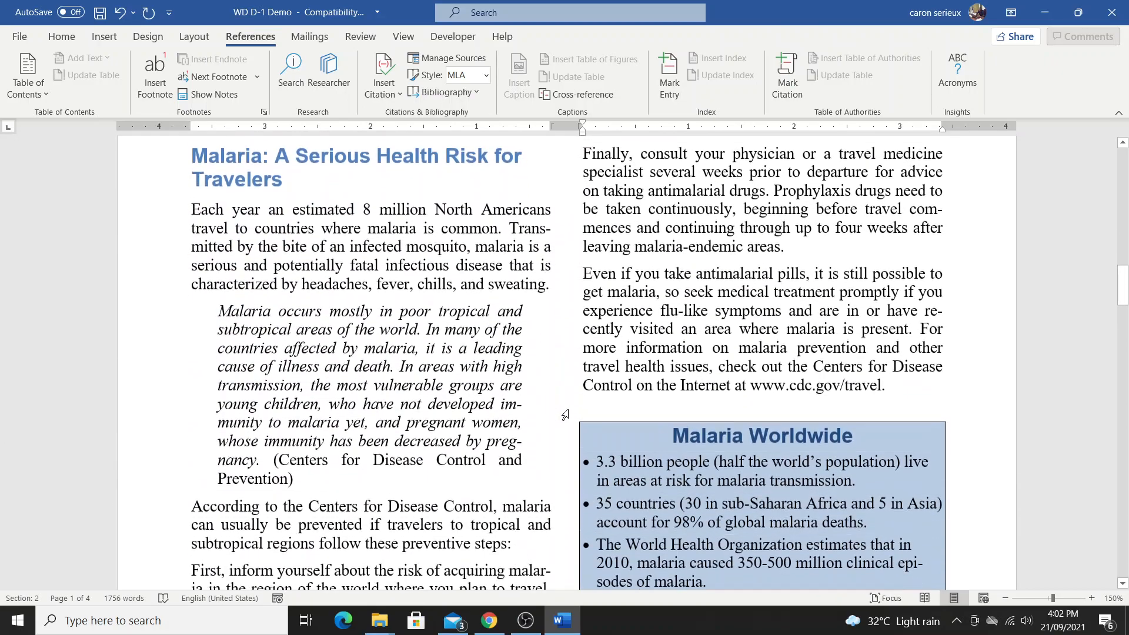
scroll(565, 409, "up", 7)
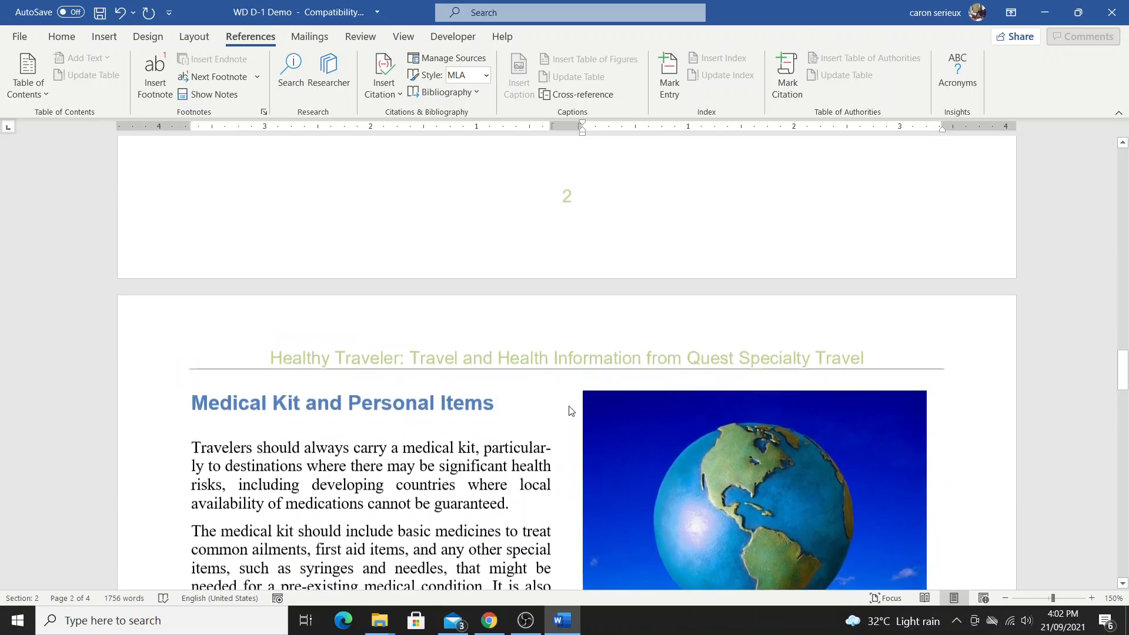
scroll(568, 411, "down", 18)
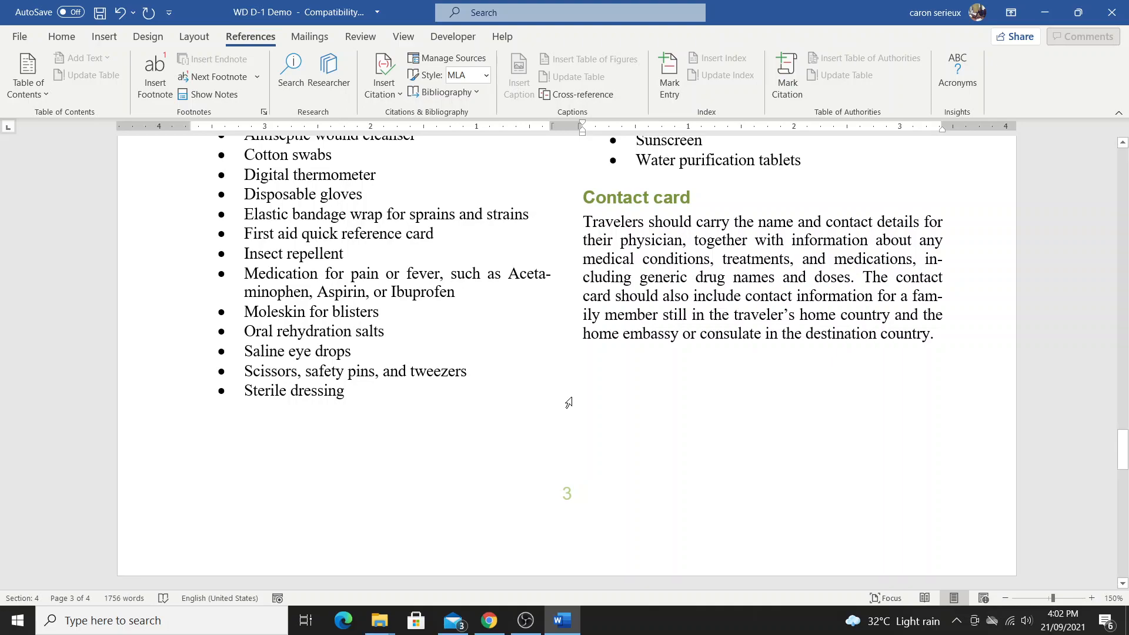
scroll(569, 402, "up", 3)
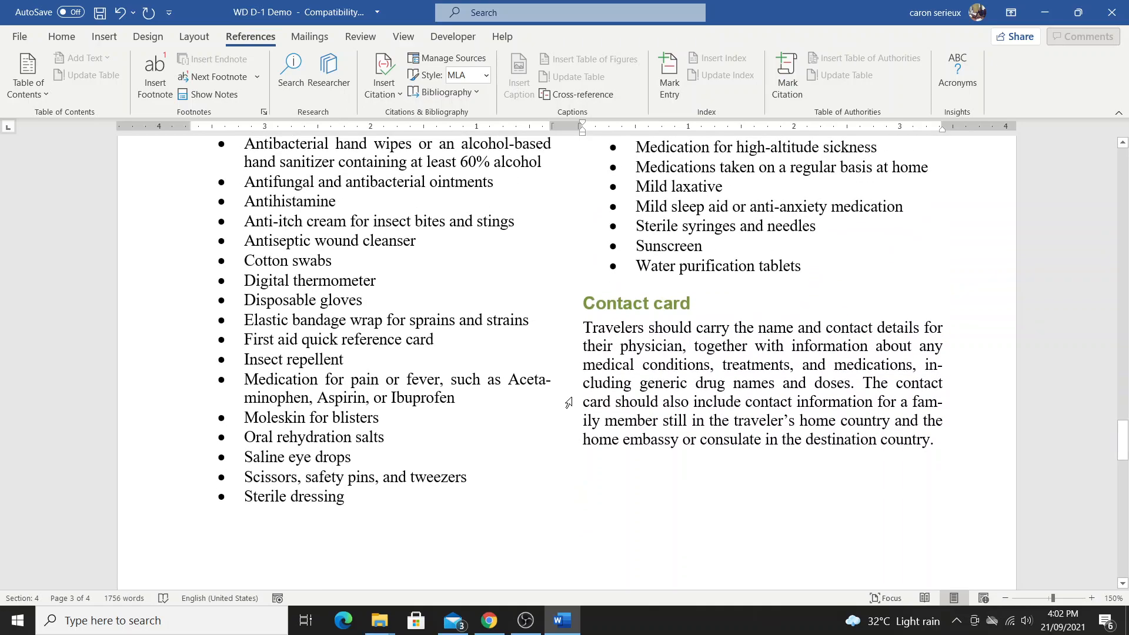
scroll(569, 402, "down", 3)
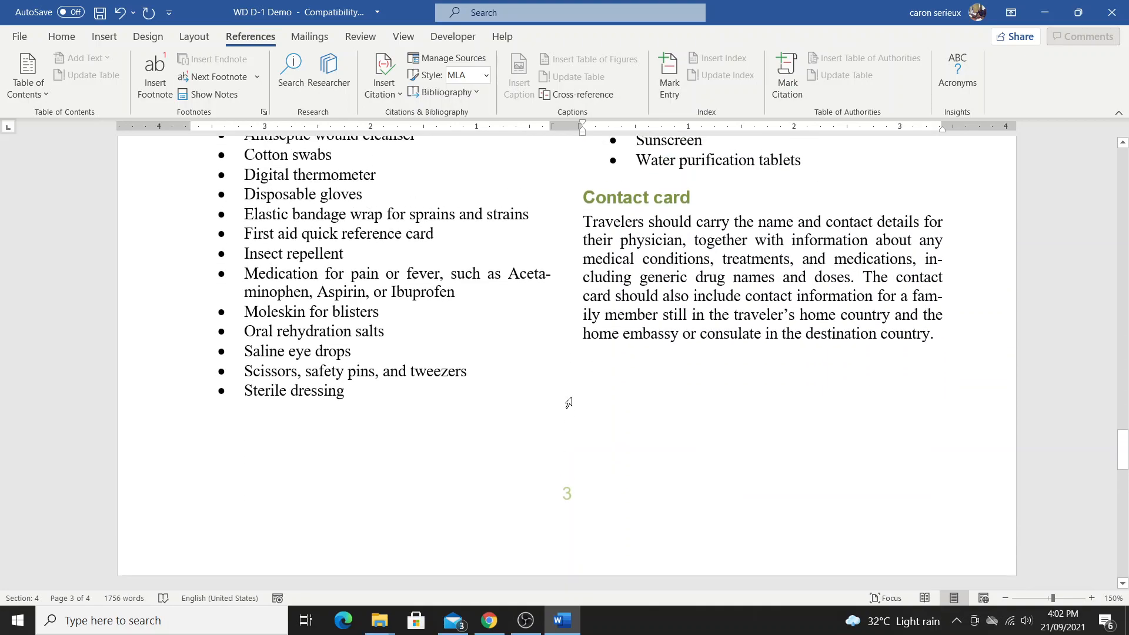
scroll(568, 403, "up", 12)
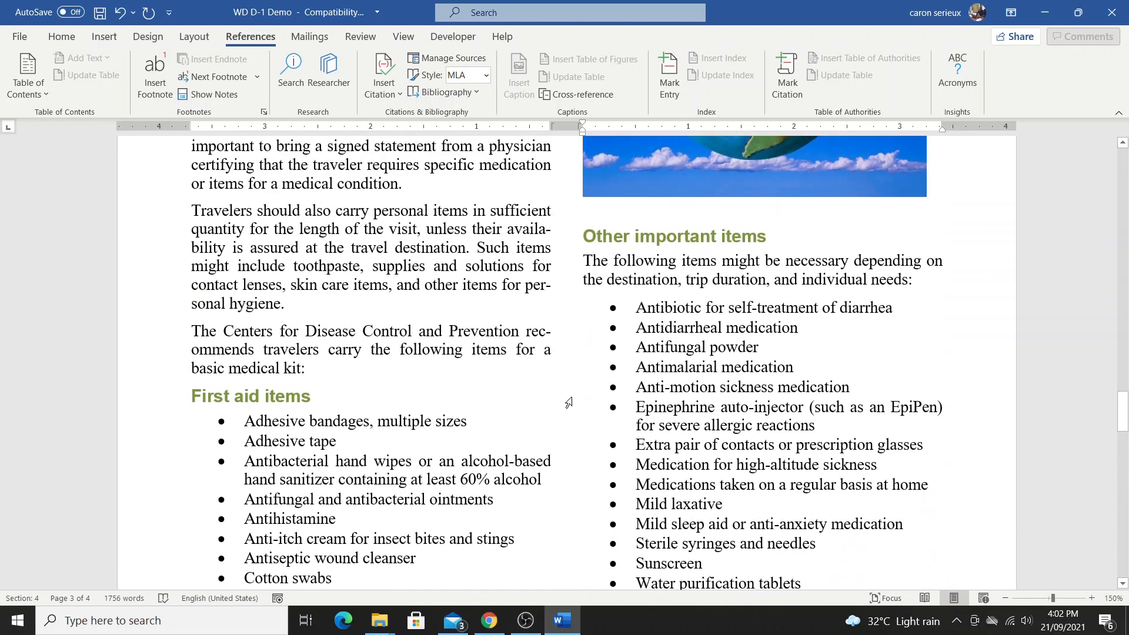
scroll(568, 403, "up", 6)
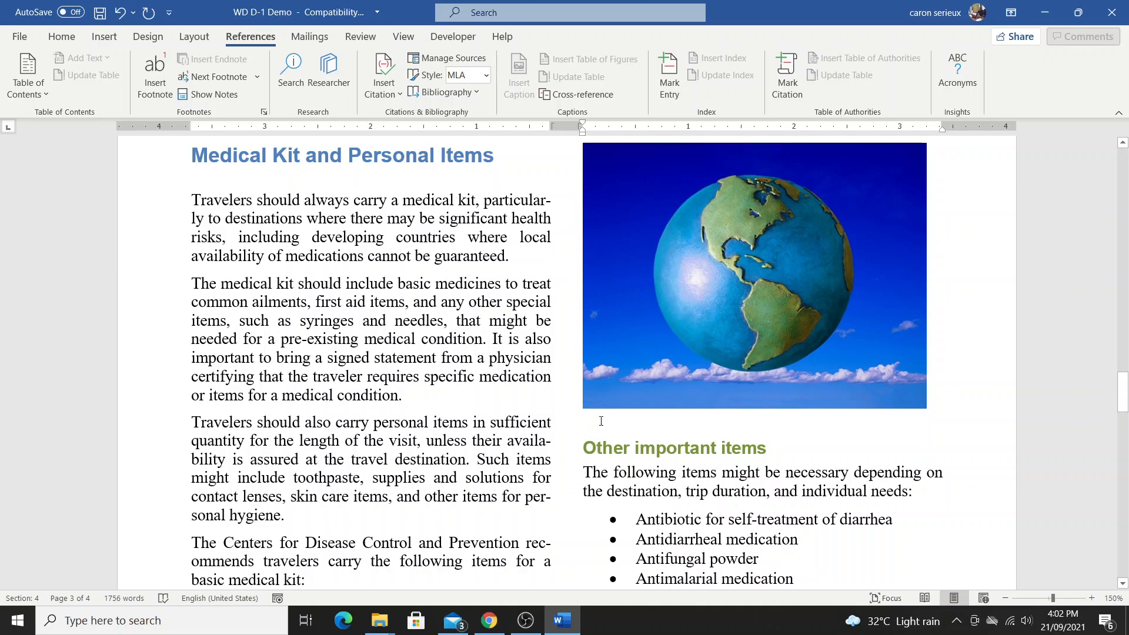
scroll(601, 421, "down", 5)
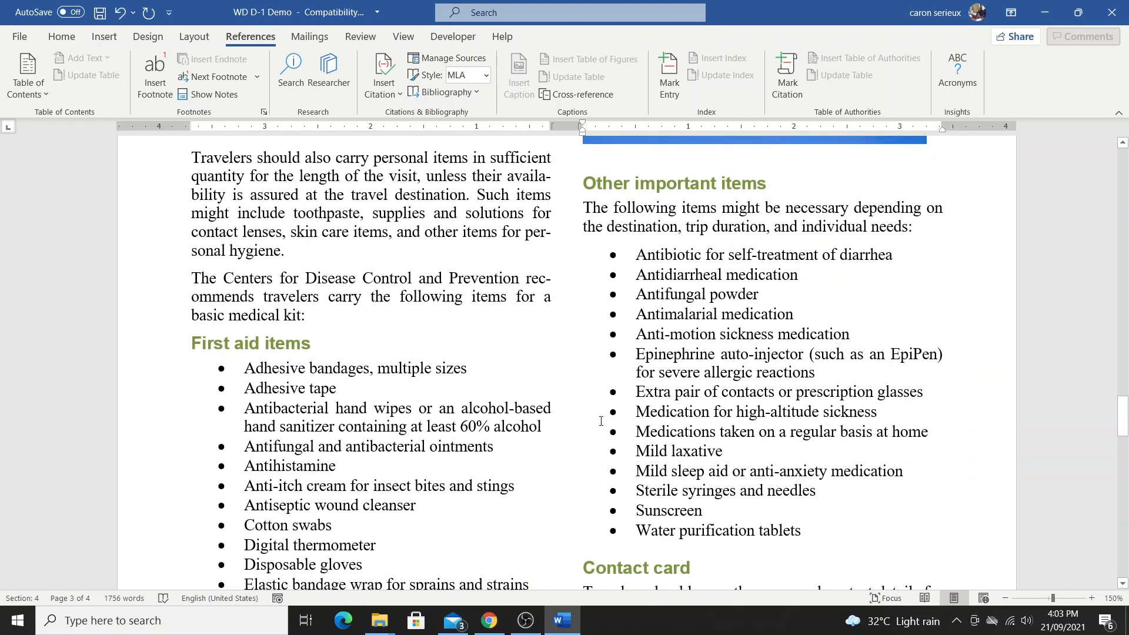
scroll(601, 421, "down", 4)
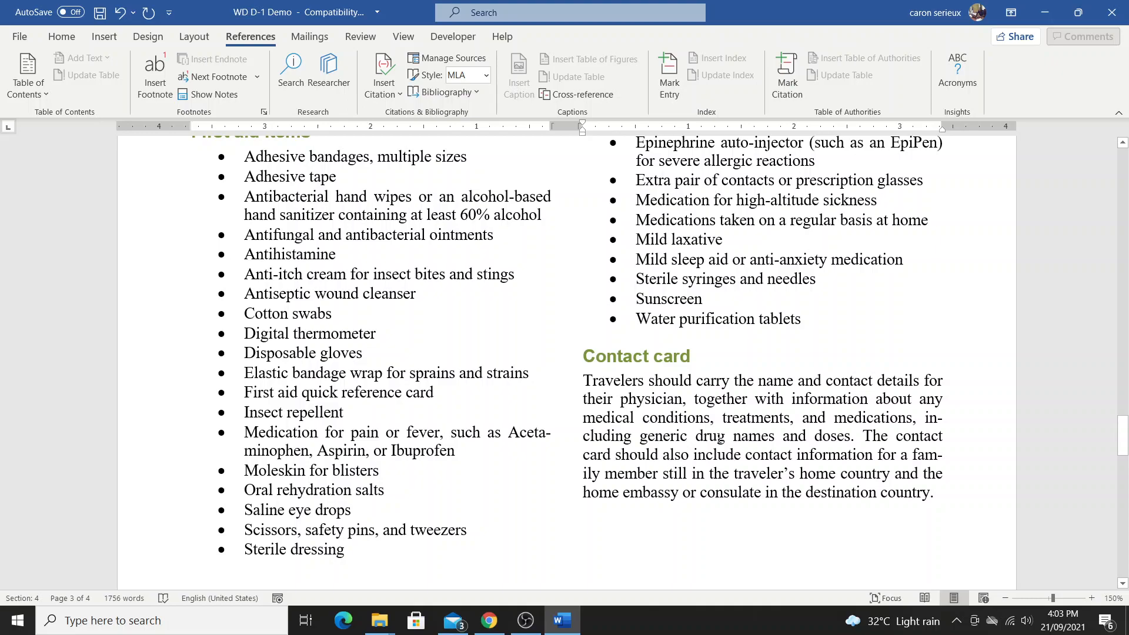
scroll(717, 437, "up", 2)
scroll(718, 437, "up", 2)
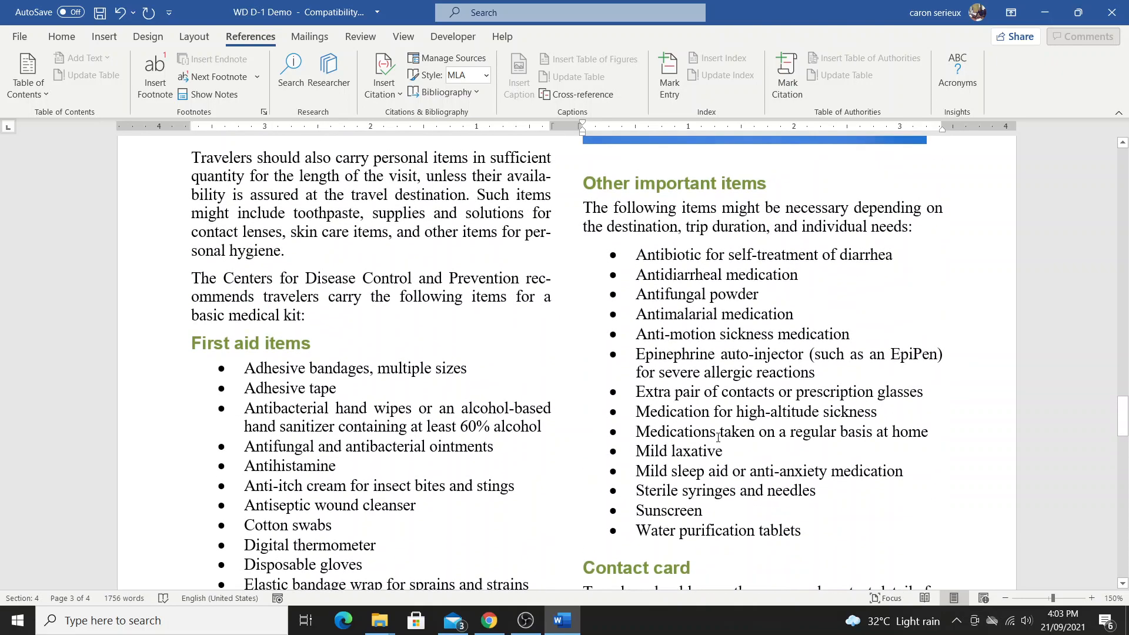
scroll(718, 438, "up", 5)
scroll(717, 437, "down", 7)
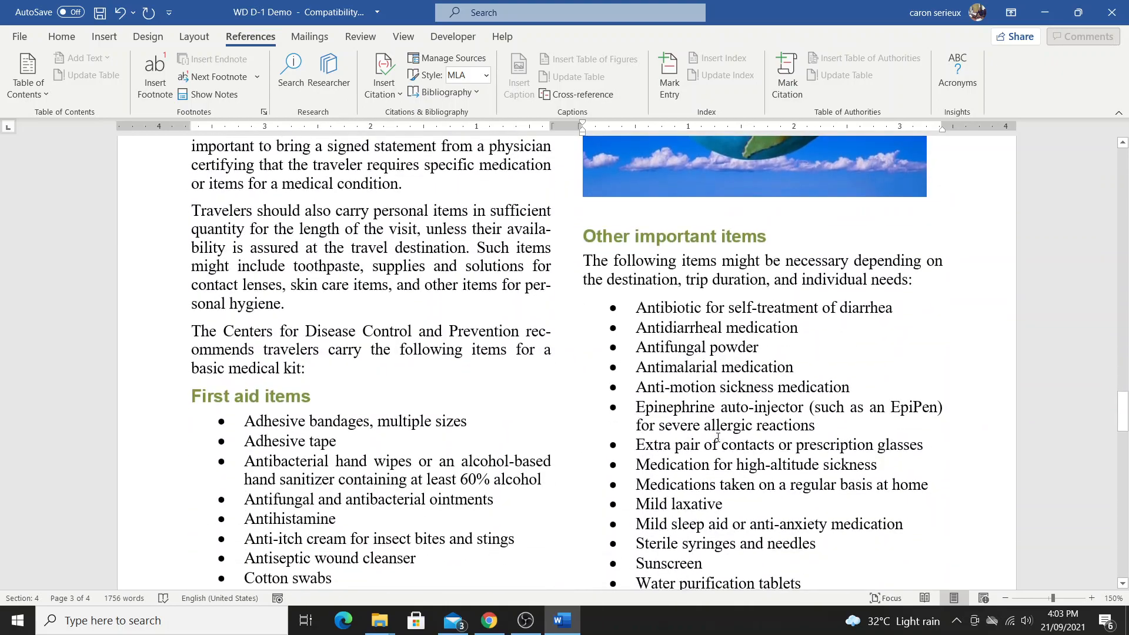
scroll(718, 437, "down", 2)
scroll(718, 437, "up", 2)
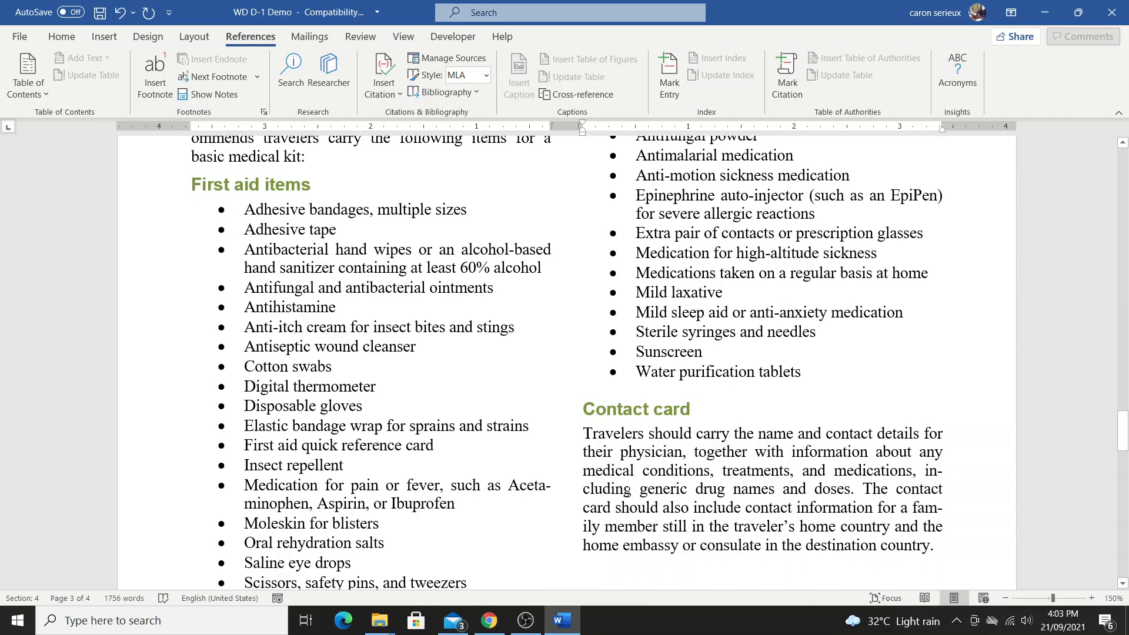
scroll(501, 475, "down", 1)
left_click(478, 454)
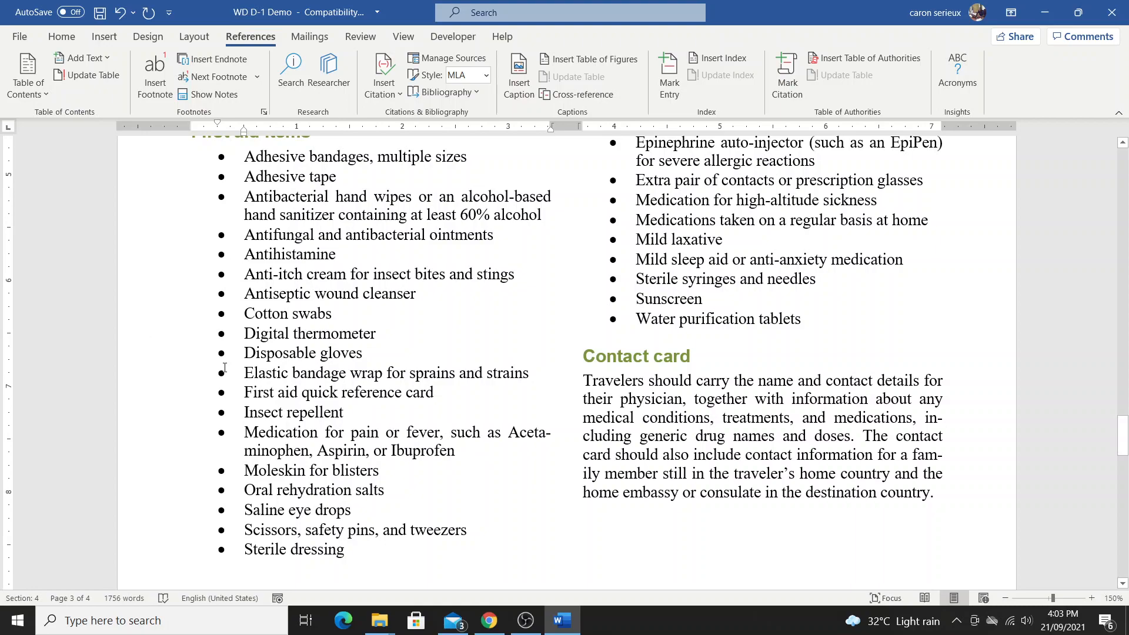
left_click(163, 92)
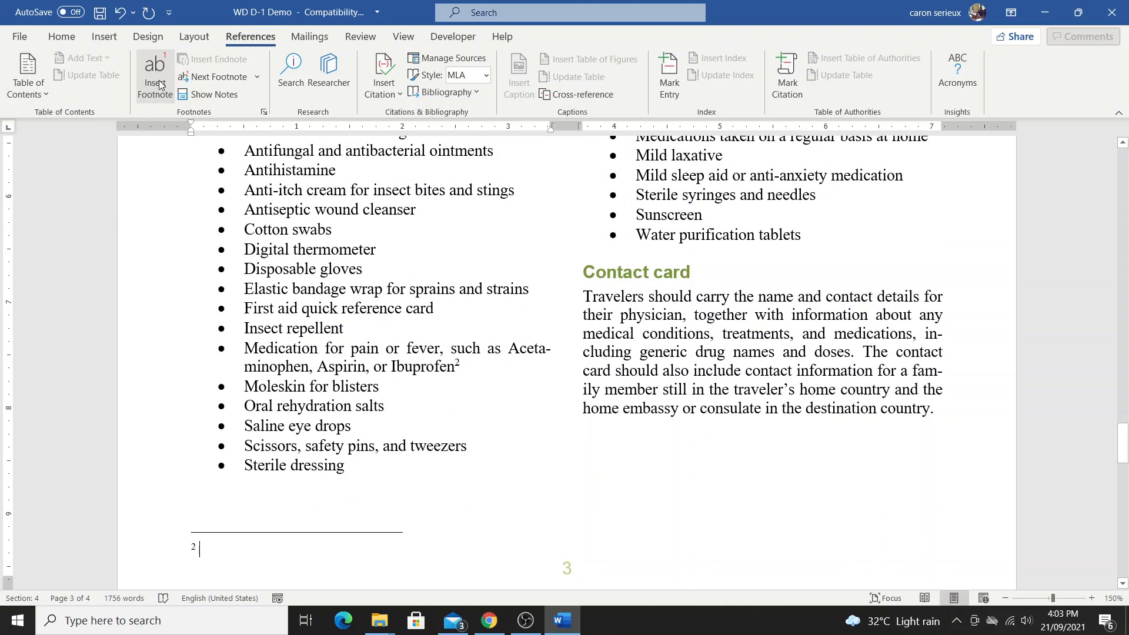
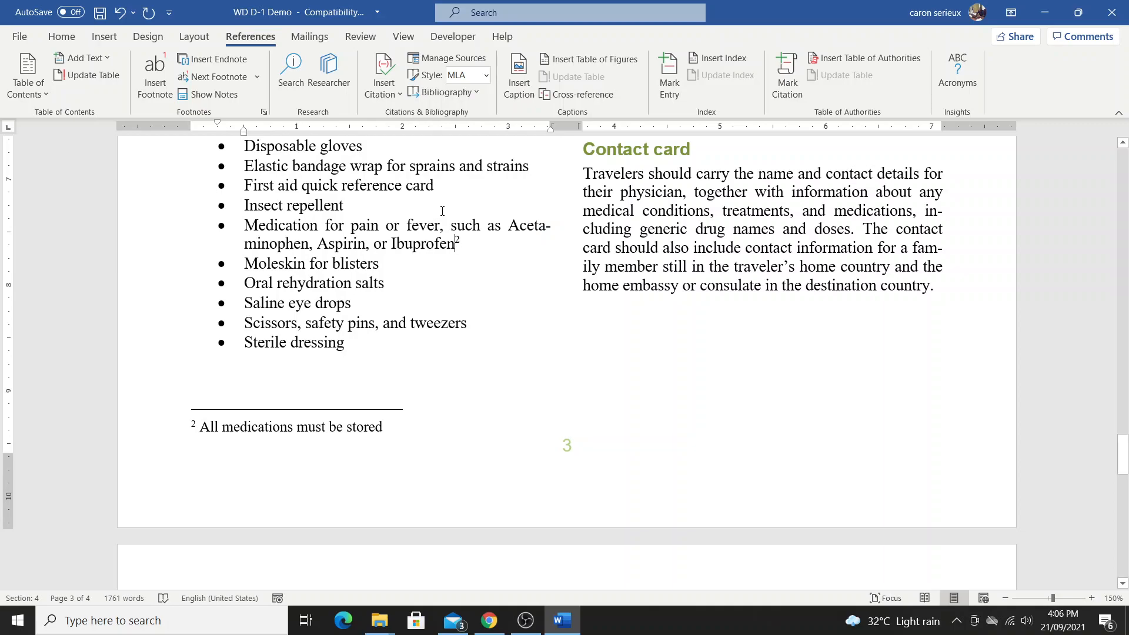
Place the insertion point after "people travel" in the first General Considerations paragraph and choose MLA as the citation style.
scroll(442, 211, "up", 15)
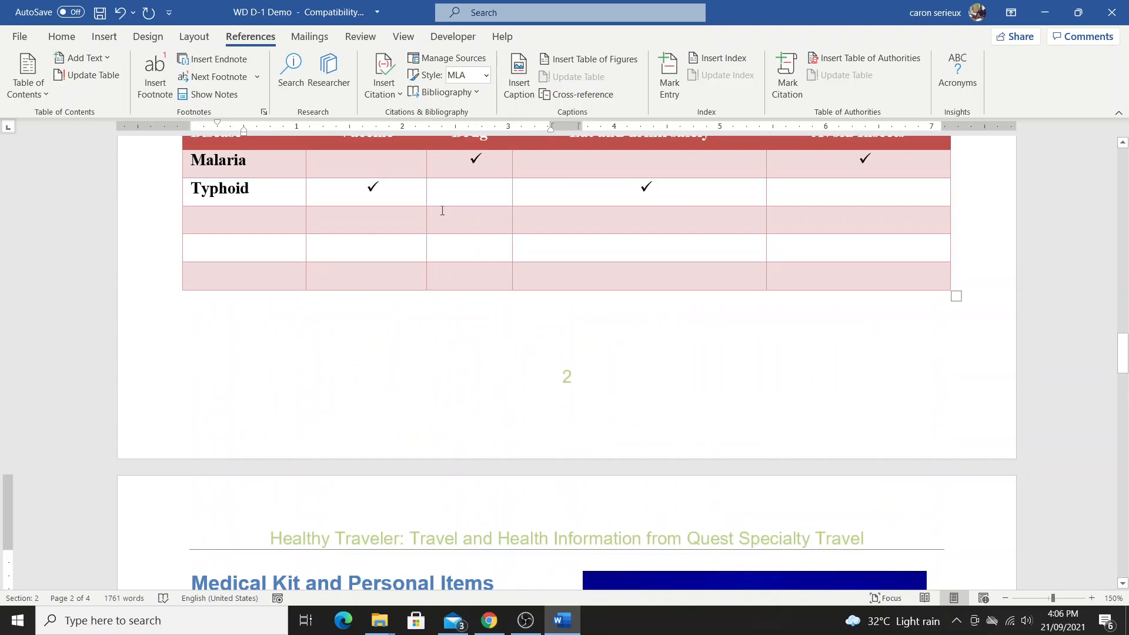
scroll(442, 211, "up", 15)
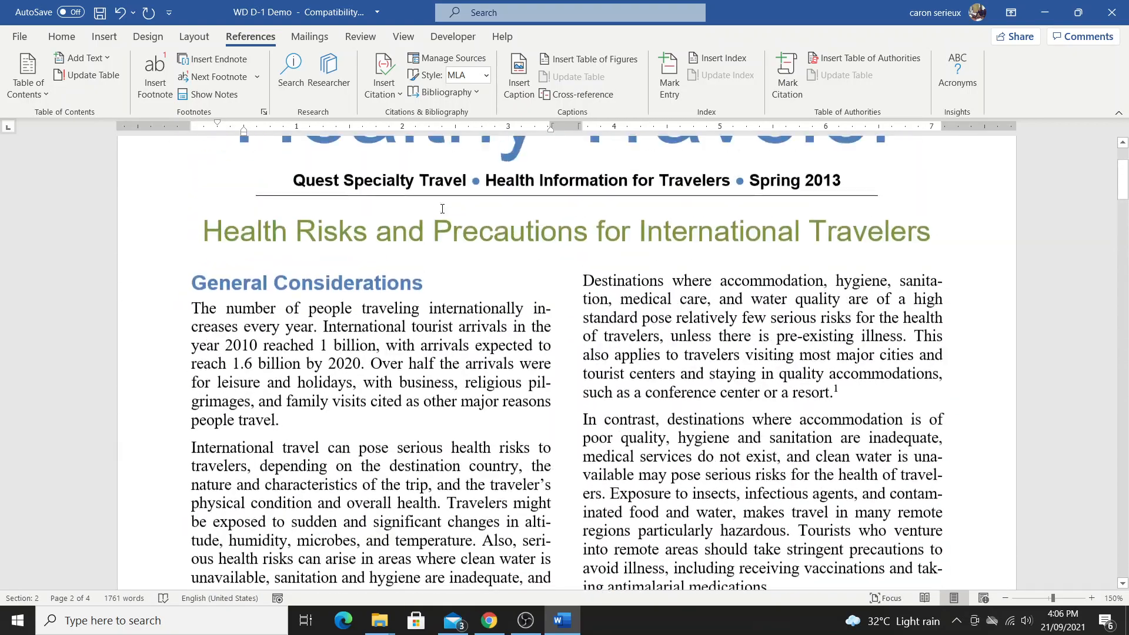
scroll(442, 209, "up", 3)
scroll(442, 209, "down", 5)
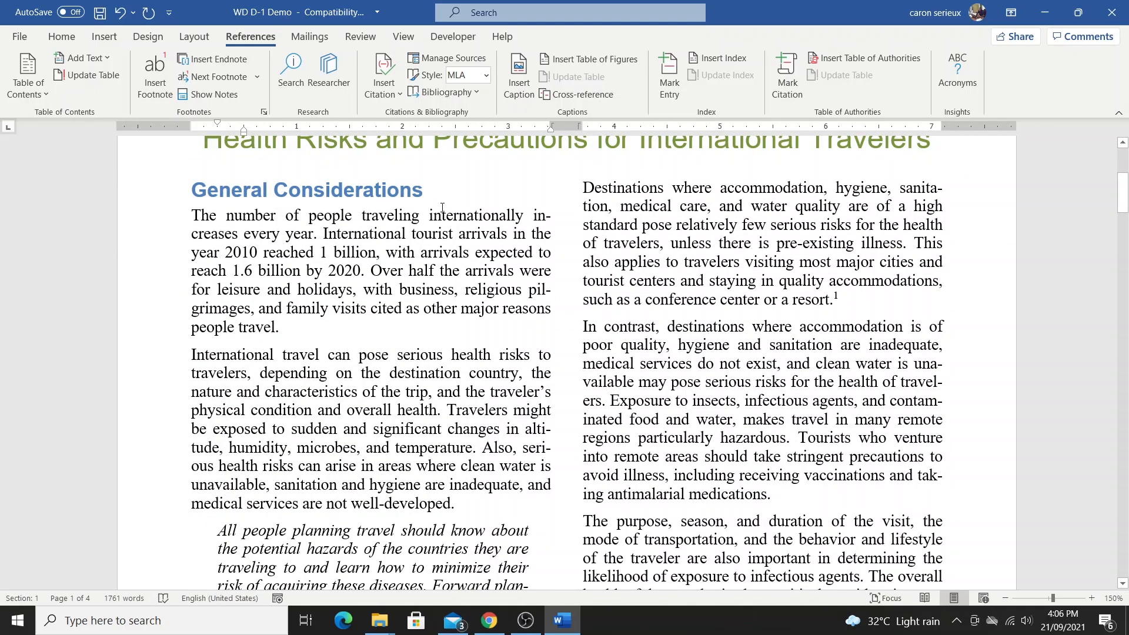
left_click(286, 328)
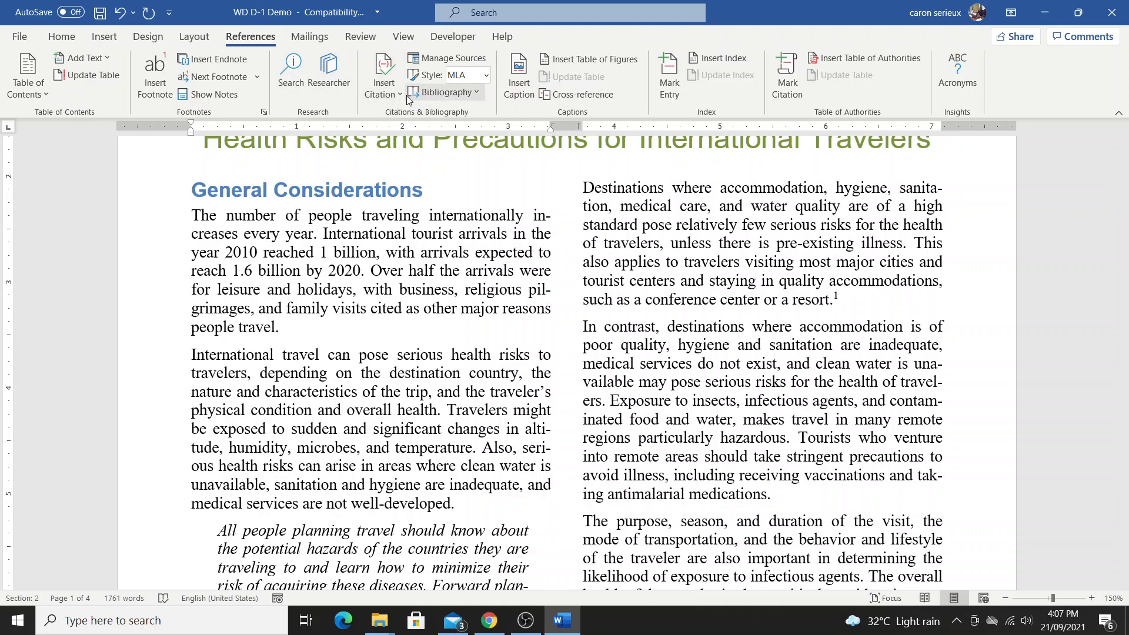
left_click(487, 76)
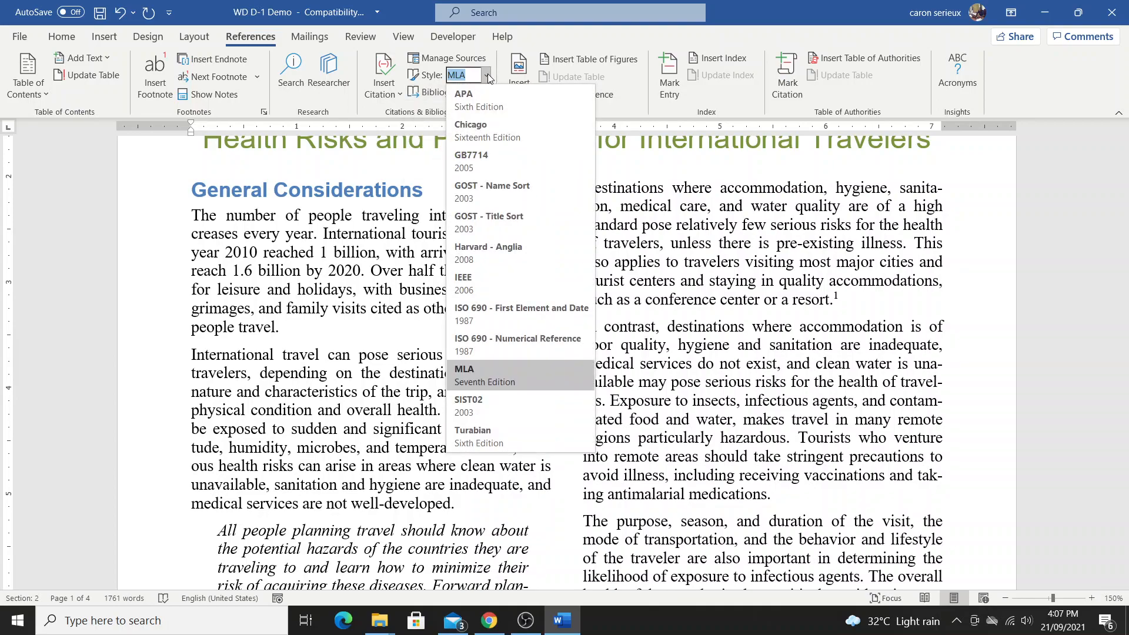
left_click(474, 382)
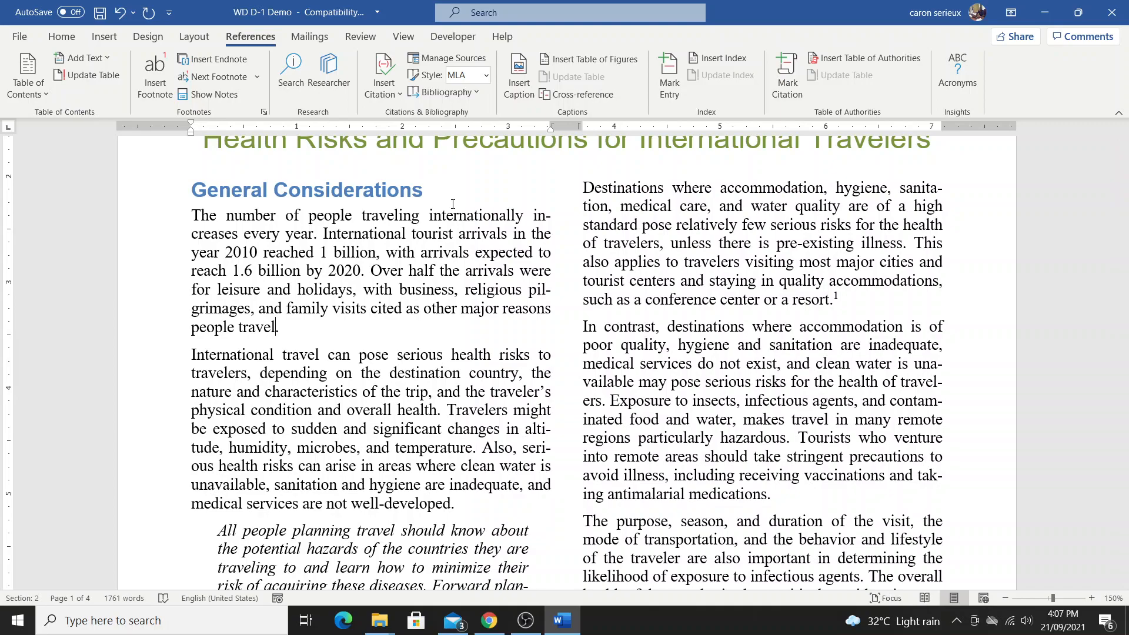
Start a new citation source of type Report with the corporate author "World Tourism Organization".
left_click(385, 87)
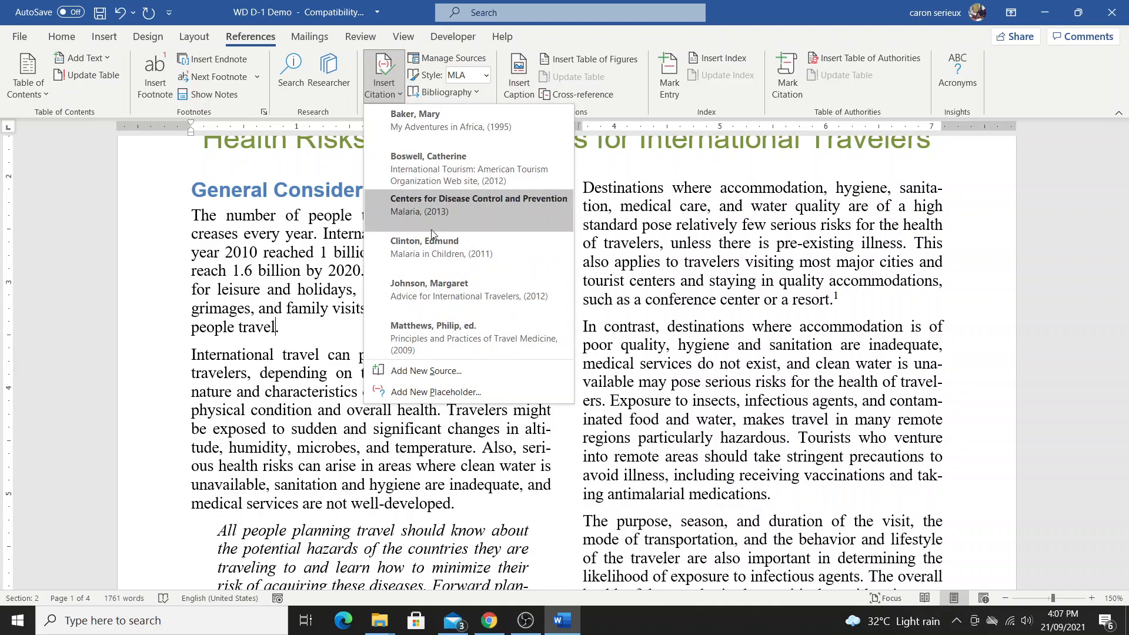
left_click(434, 372)
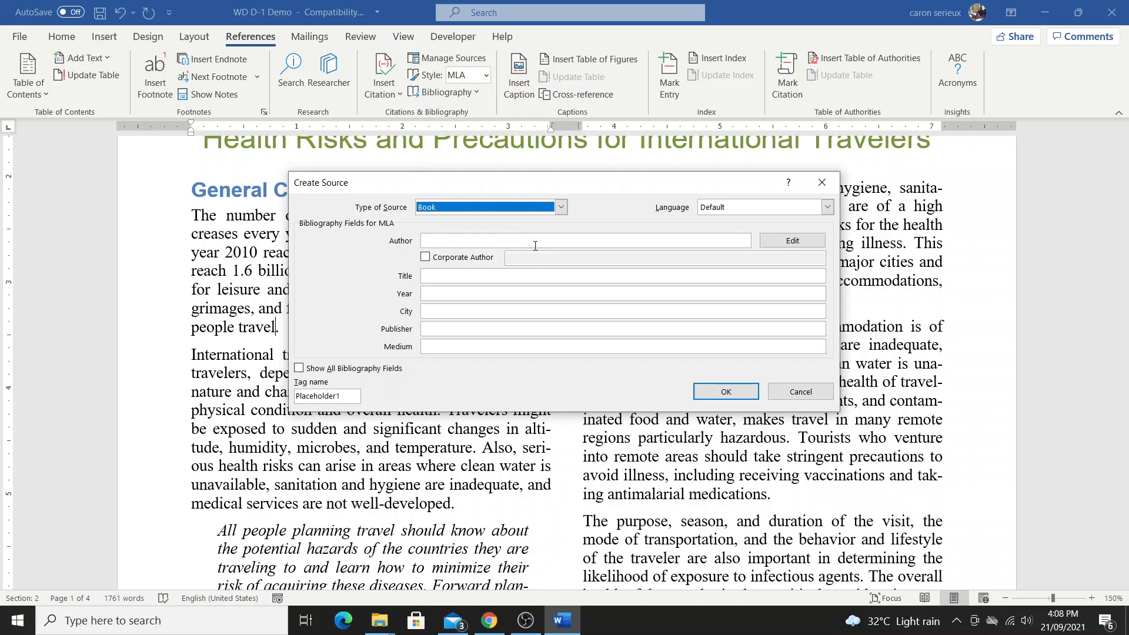
left_click(562, 209)
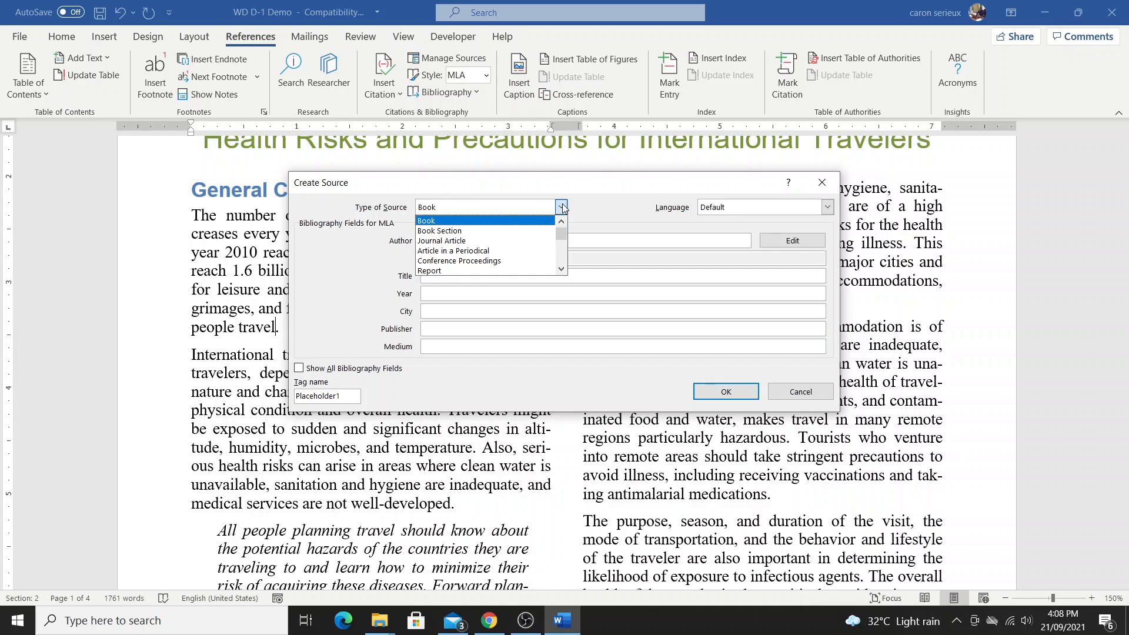
left_click(458, 273)
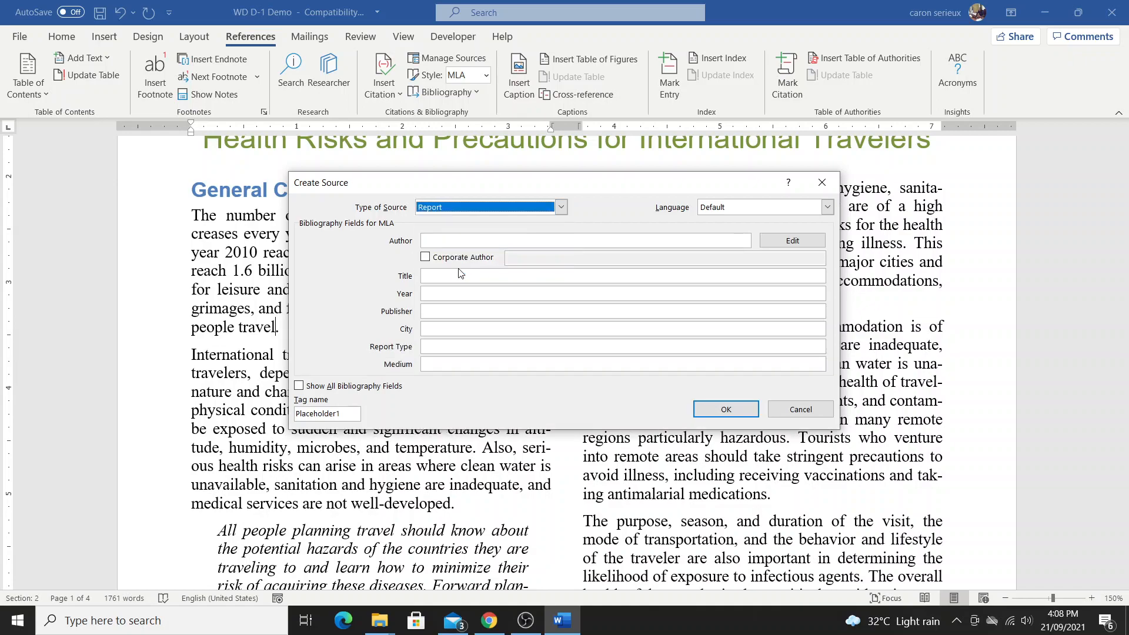
left_click(426, 257)
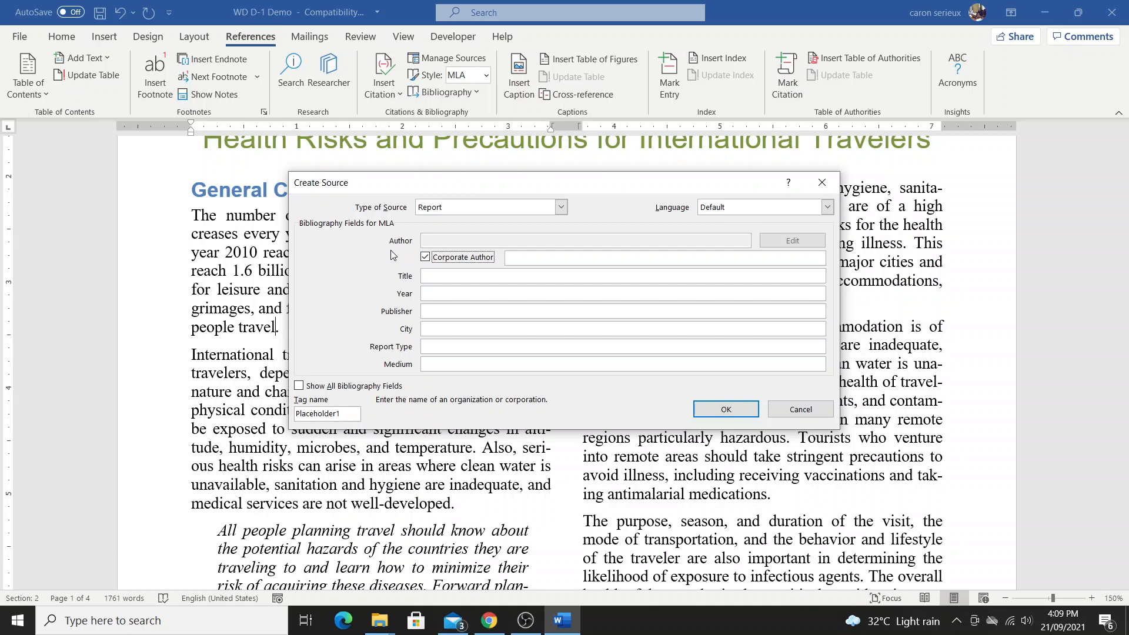
left_click(527, 261)
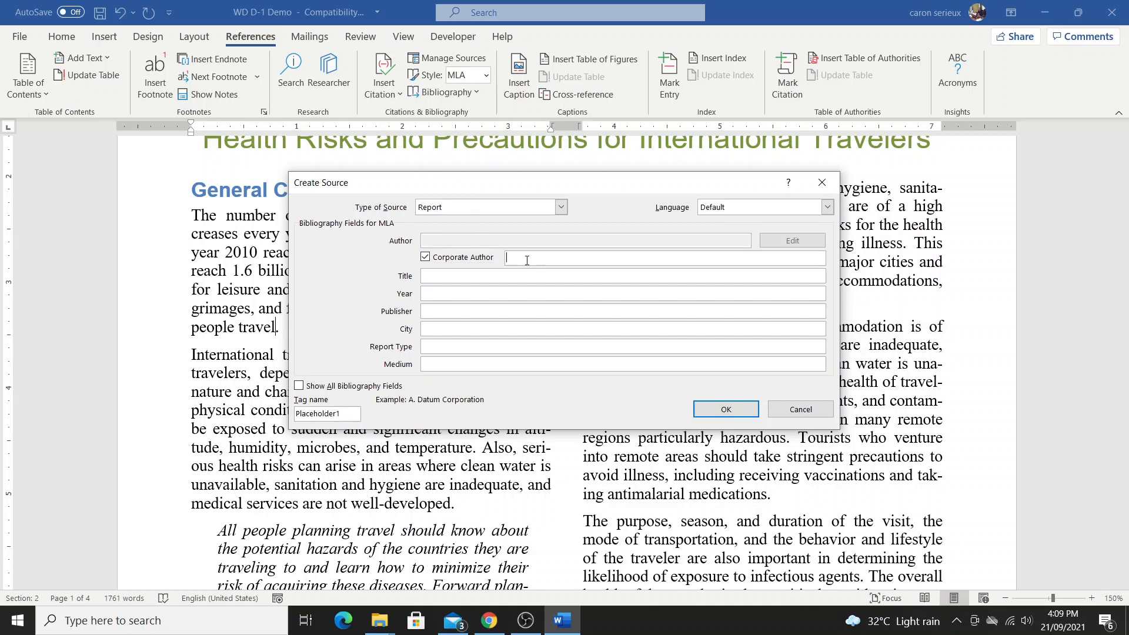
type("World Tourism Organization")
Enter the source's title "Tourism Highlights", year 2020 and publisher "World Tourism Organization".
left_click(454, 278)
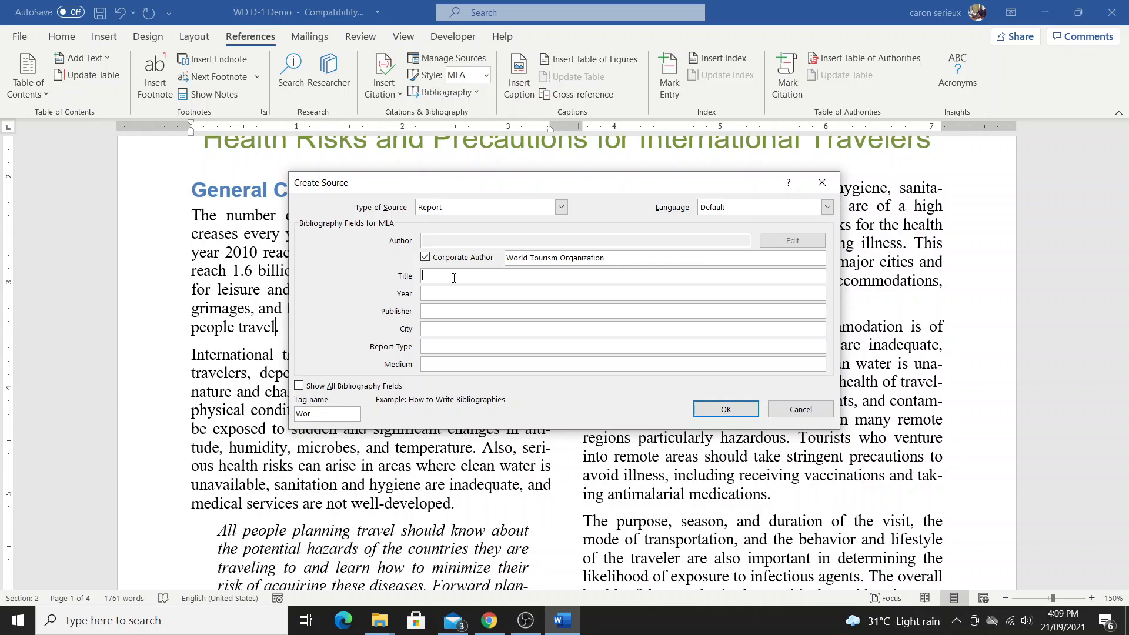
type("Tourism Highlights")
left_click(435, 293)
type("2020")
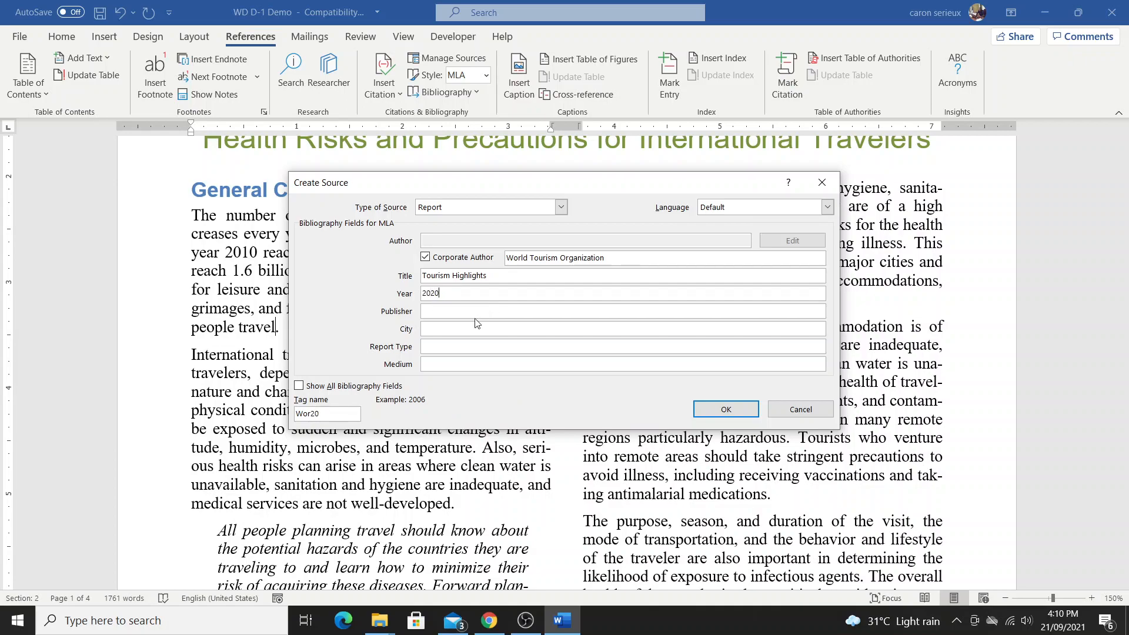
left_click(460, 311)
type("World Tourism Organization")
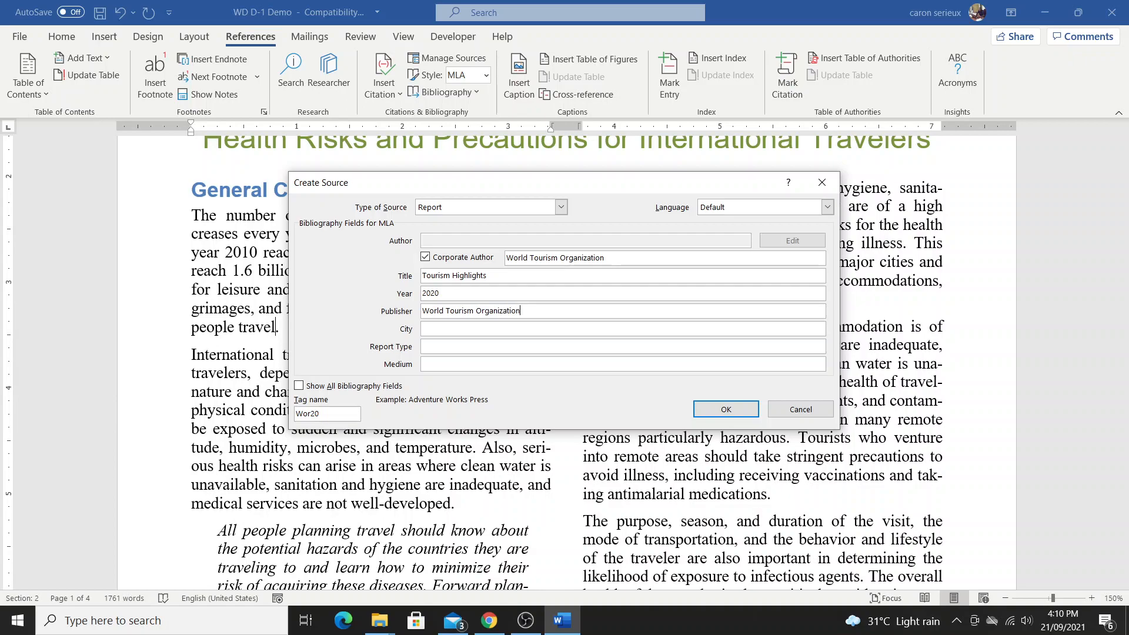
Complete the source with city "Castries" and report type "White Paper", and insert its citation.
left_click(437, 331)
type("Castries")
left_click(439, 347)
type("White Pa")
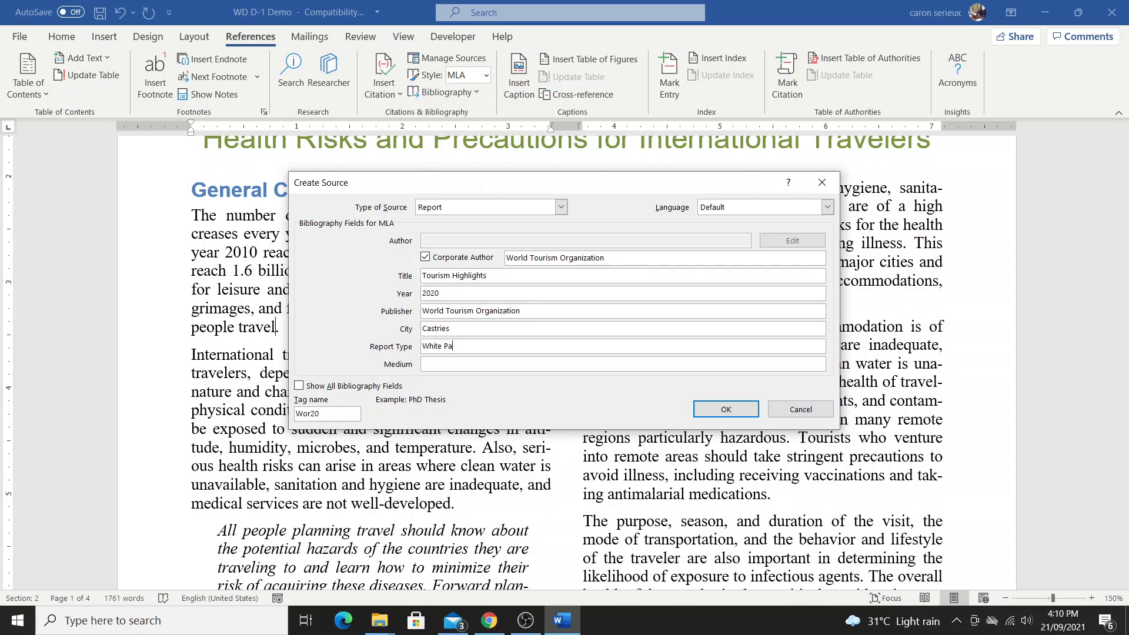
type("per")
left_click(708, 411)
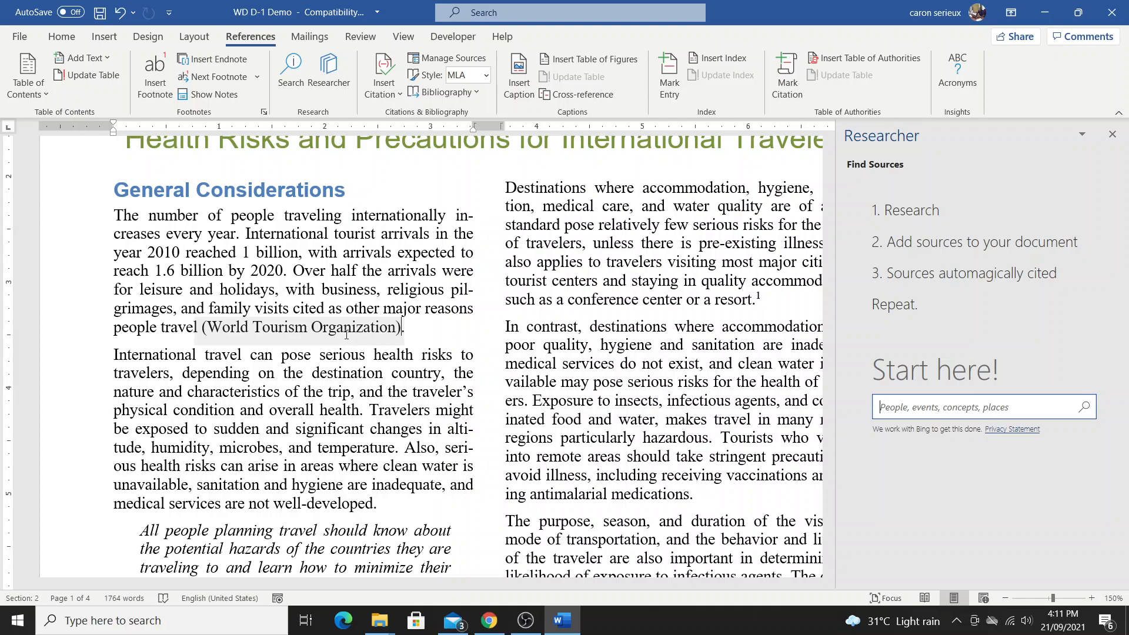
Edit the World Tourism Organization citation after "people travel" to include page number 19.
left_click(247, 330)
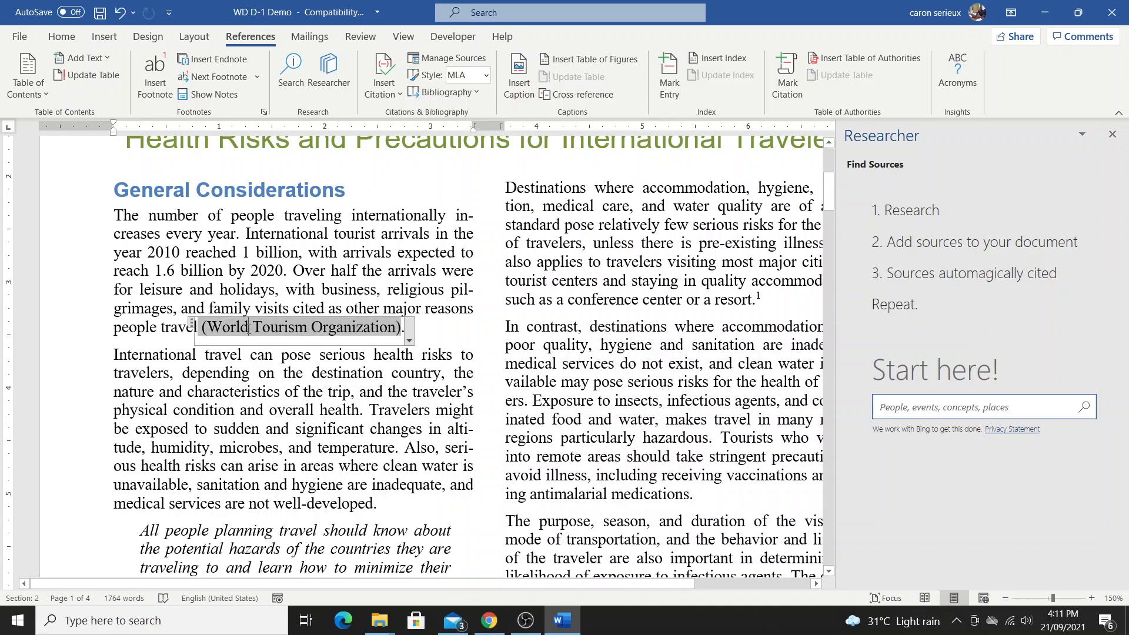
left_click(409, 342)
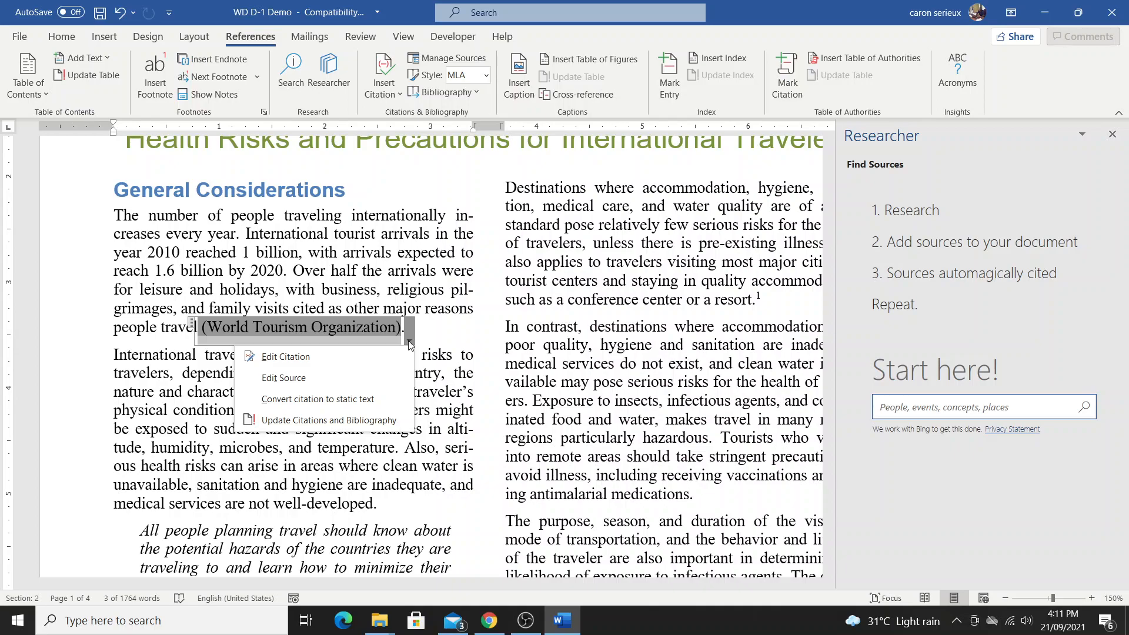
left_click(333, 356)
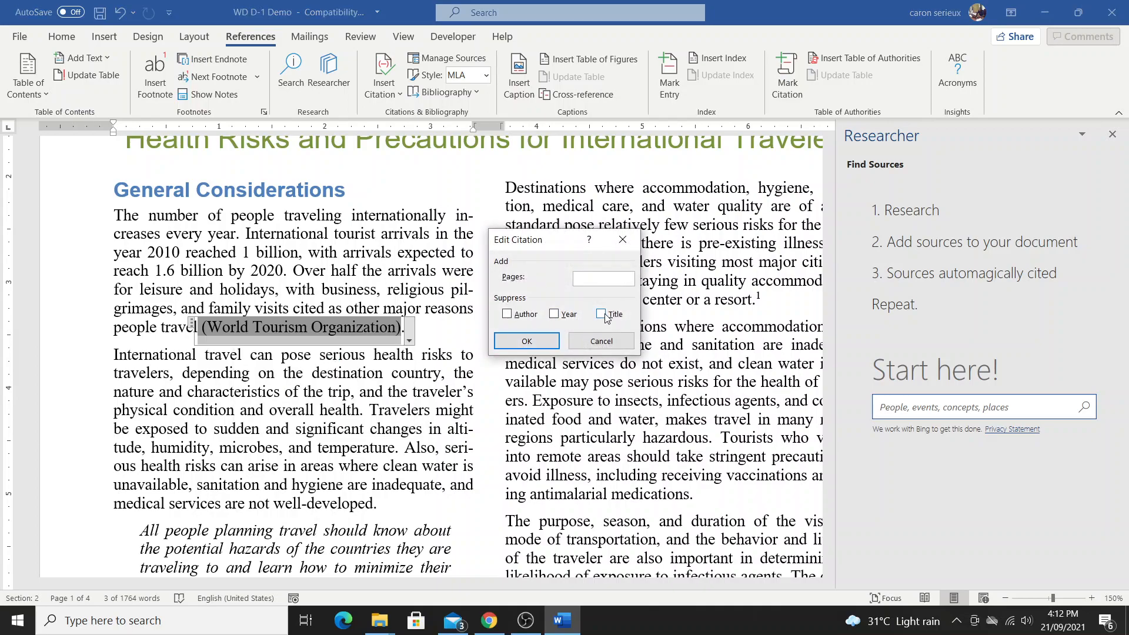
type("19")
left_click(542, 343)
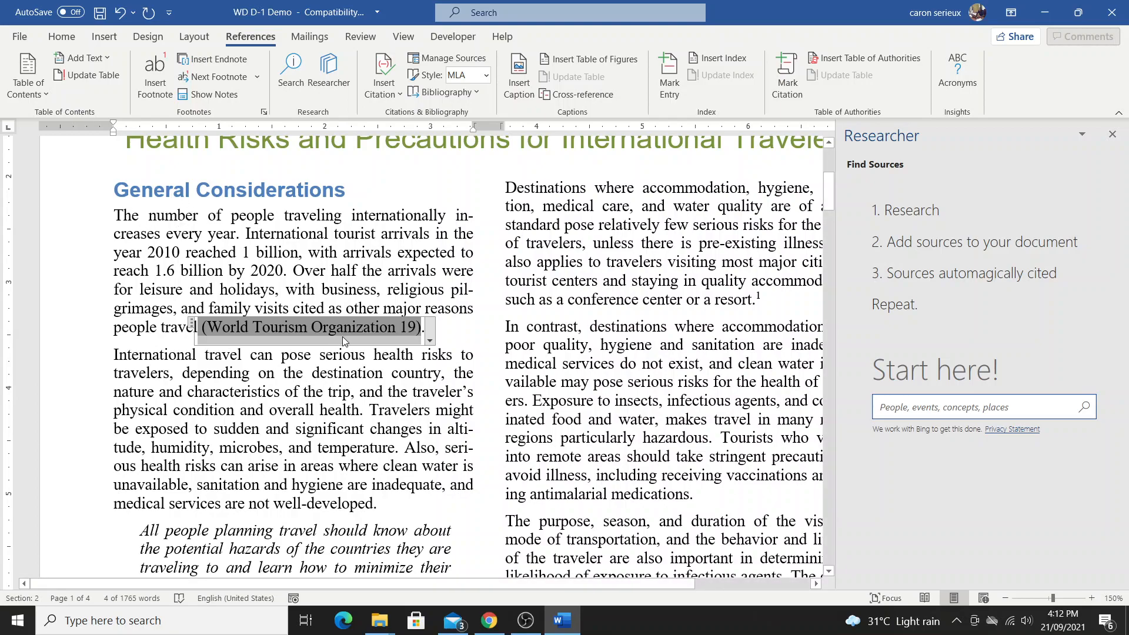
left_click(330, 288)
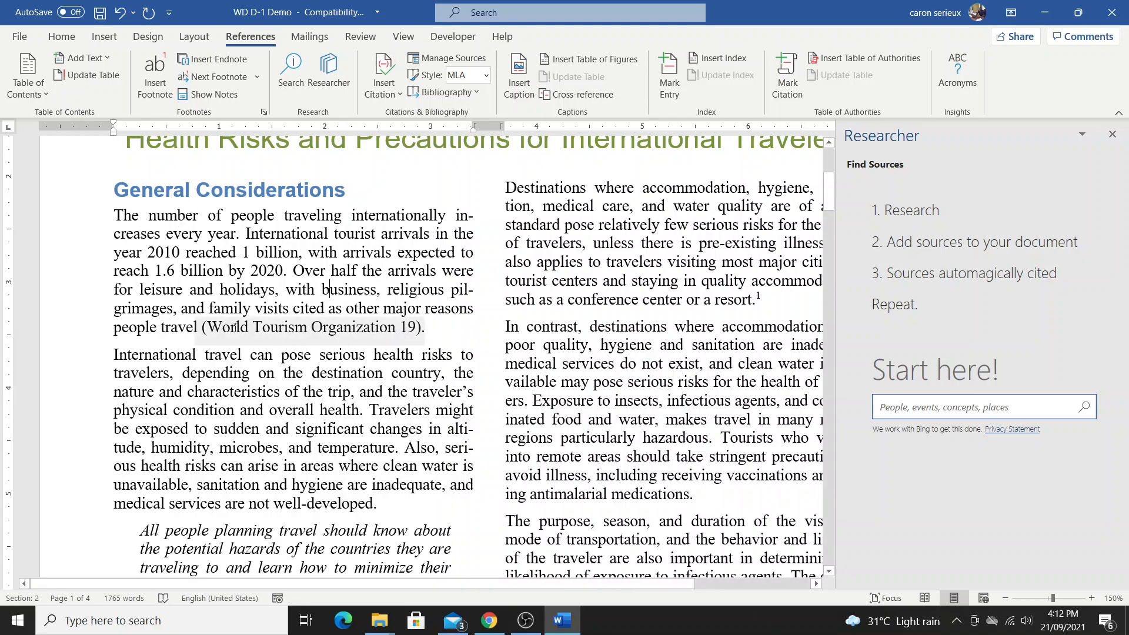
Try to apply the red font color to the World Tourism Organization citation.
left_click(402, 329)
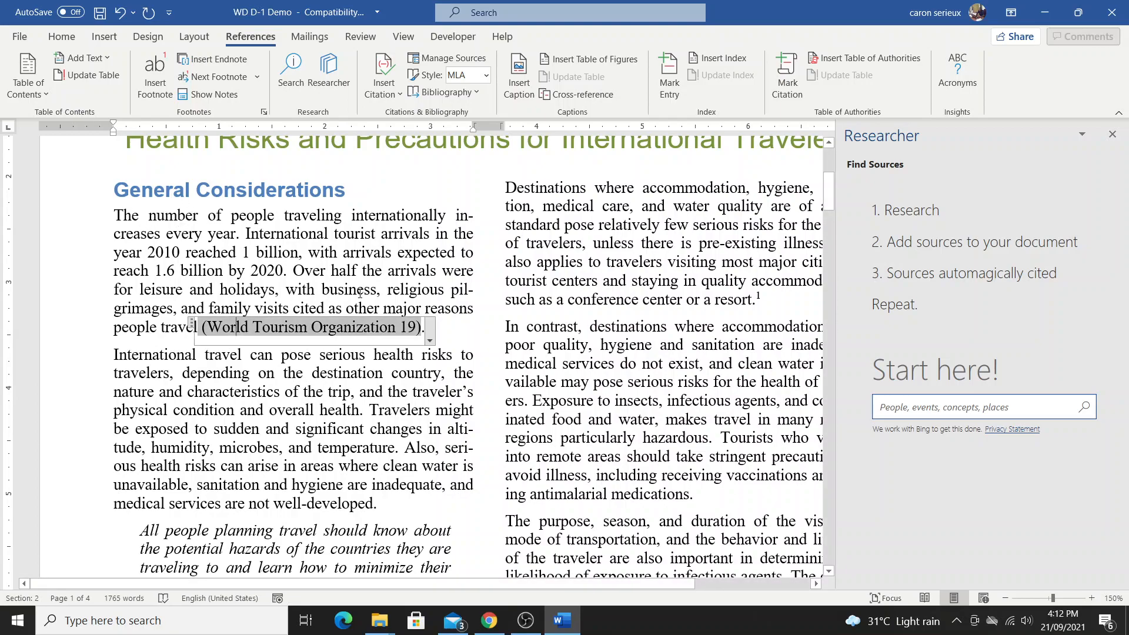
left_click(63, 40)
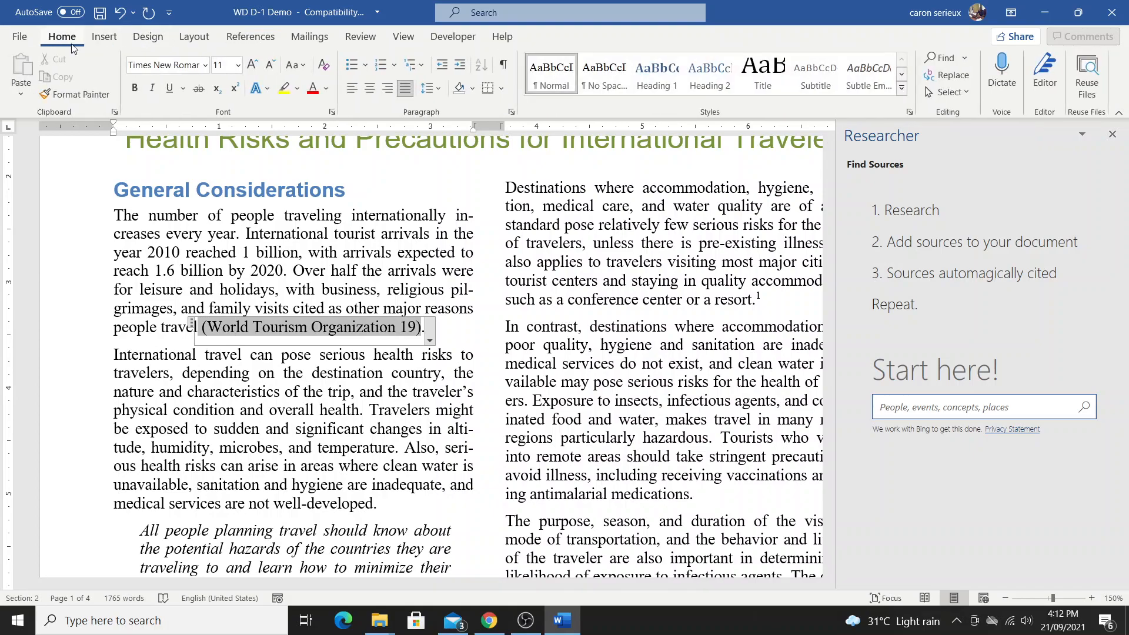
left_click(314, 90)
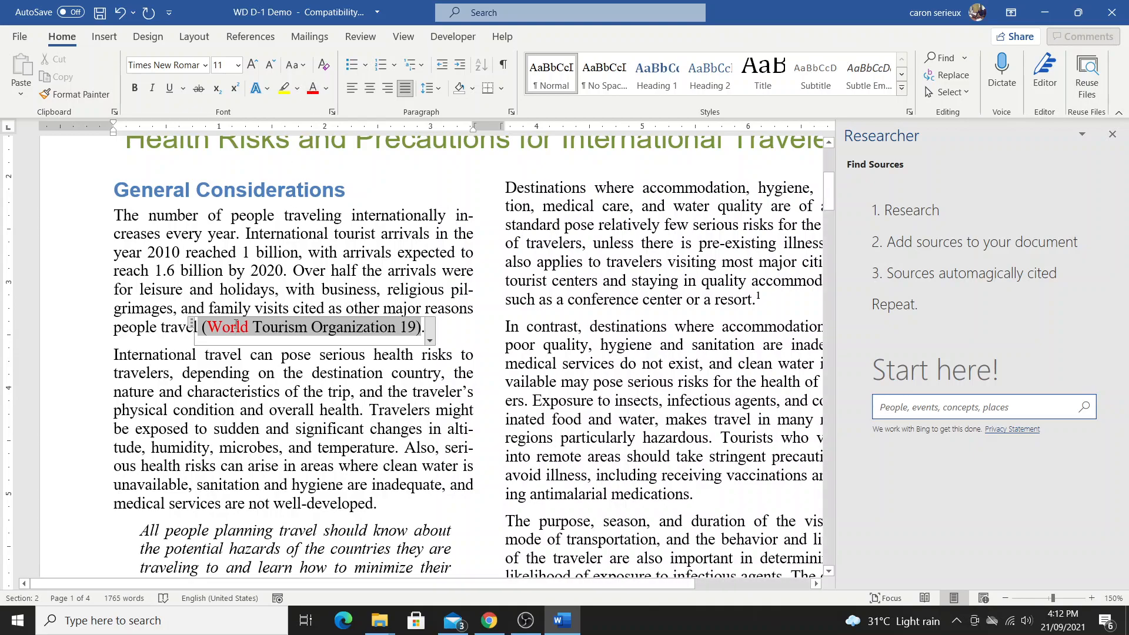
Format the entire World Tourism Organization citation in standard blue, italic, with a font size of 9.
left_click(191, 323)
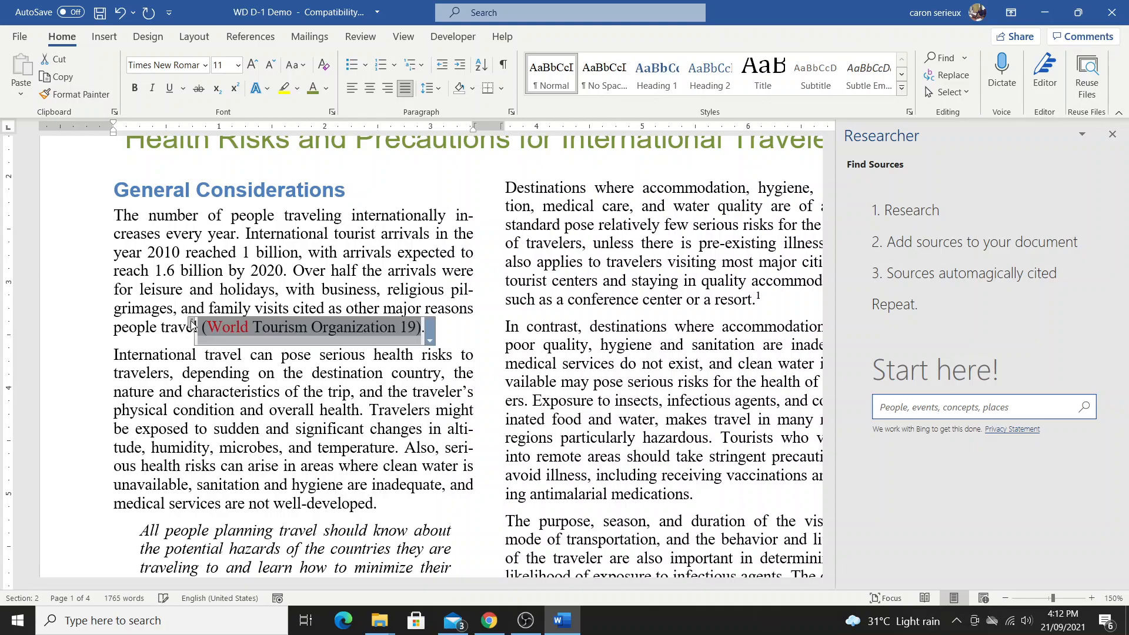
left_click(327, 88)
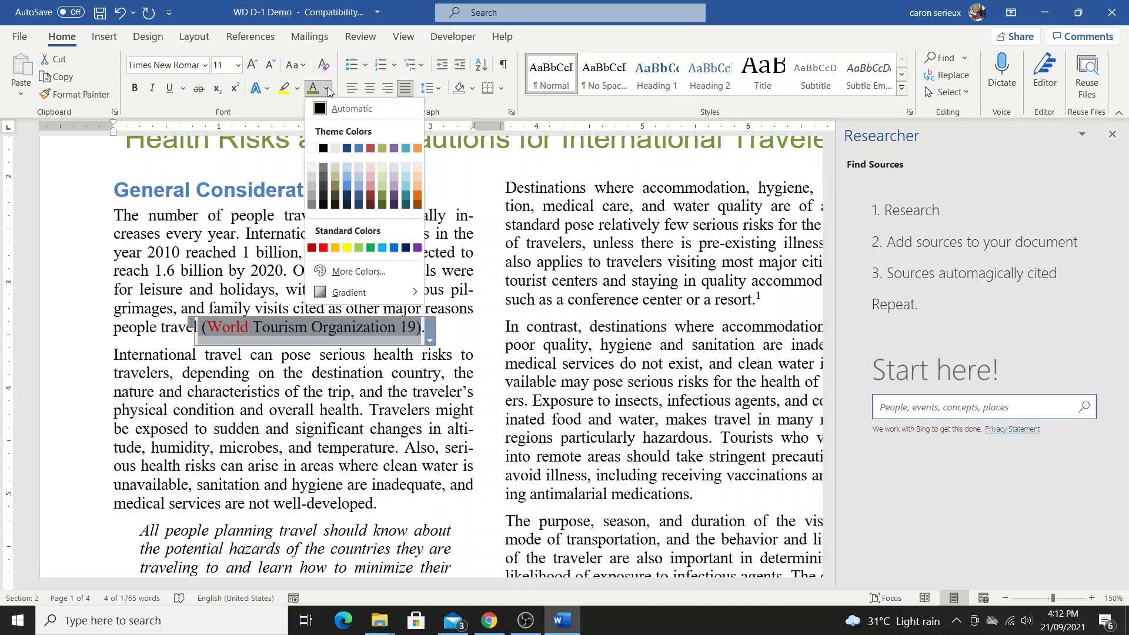
left_click(393, 248)
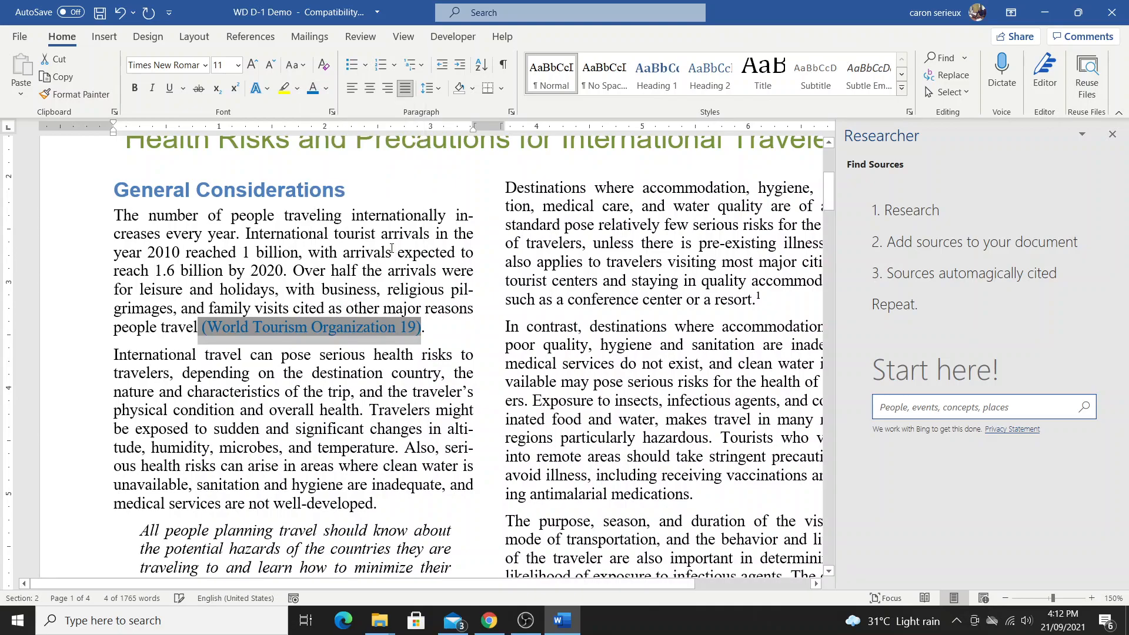
left_click(154, 88)
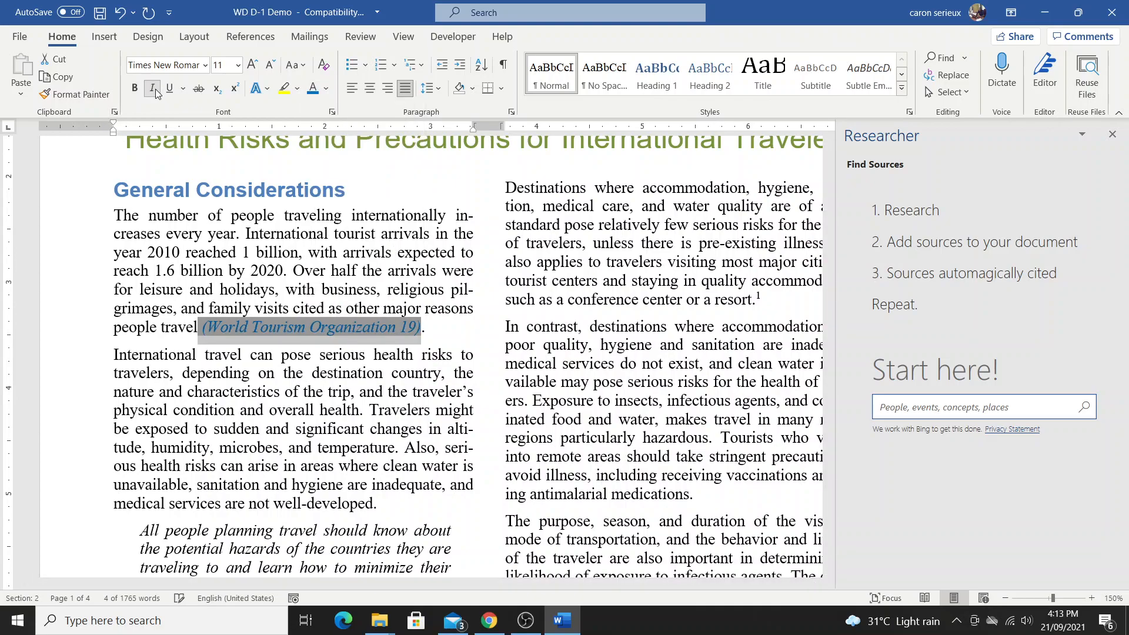
left_click(238, 66)
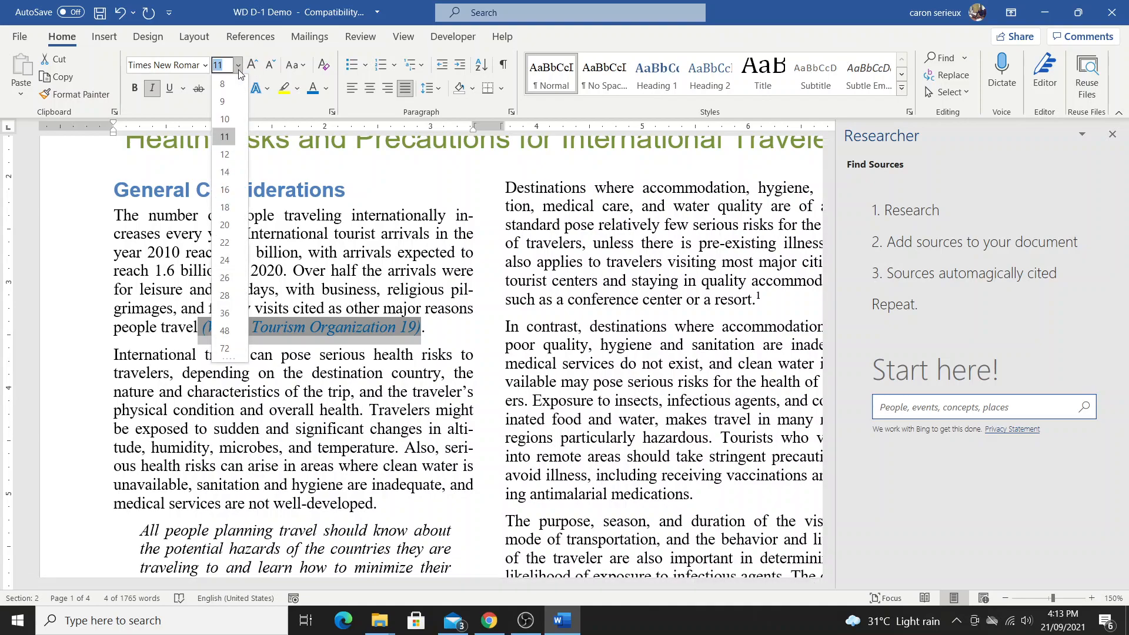
left_click(231, 101)
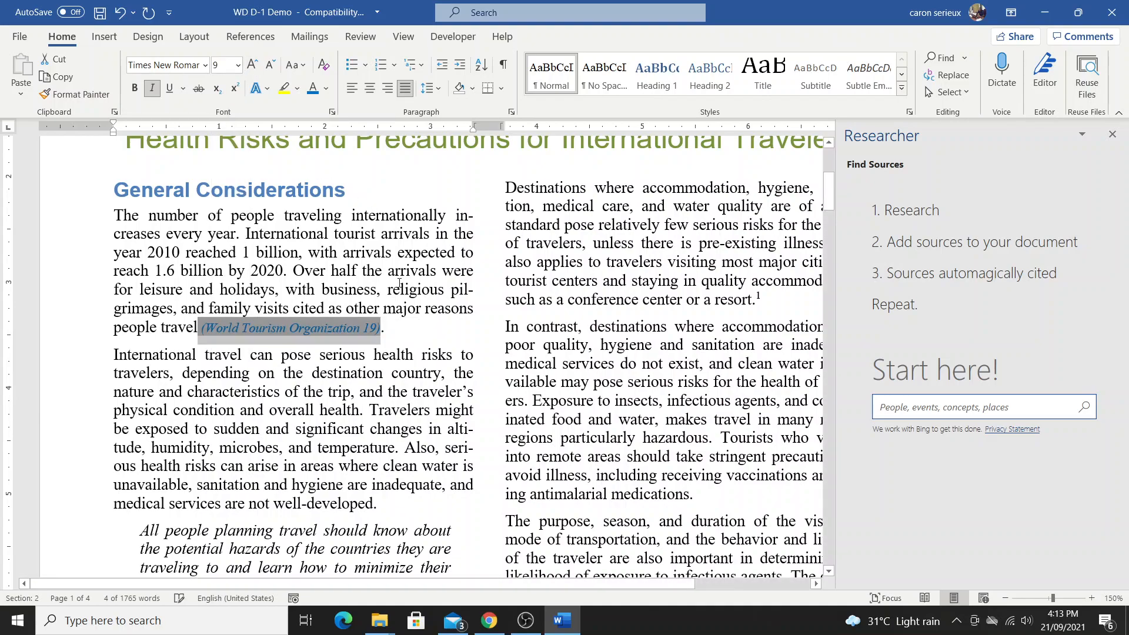
left_click(403, 263)
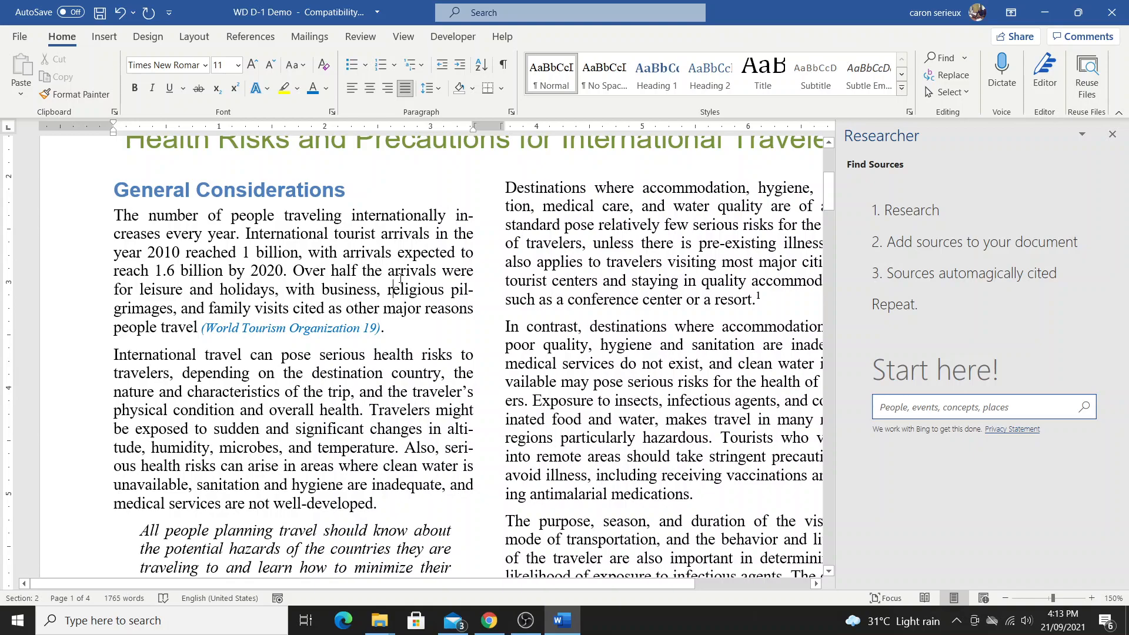
Close the Researcher pane and go to the end of the newsletter.
left_click(1112, 134)
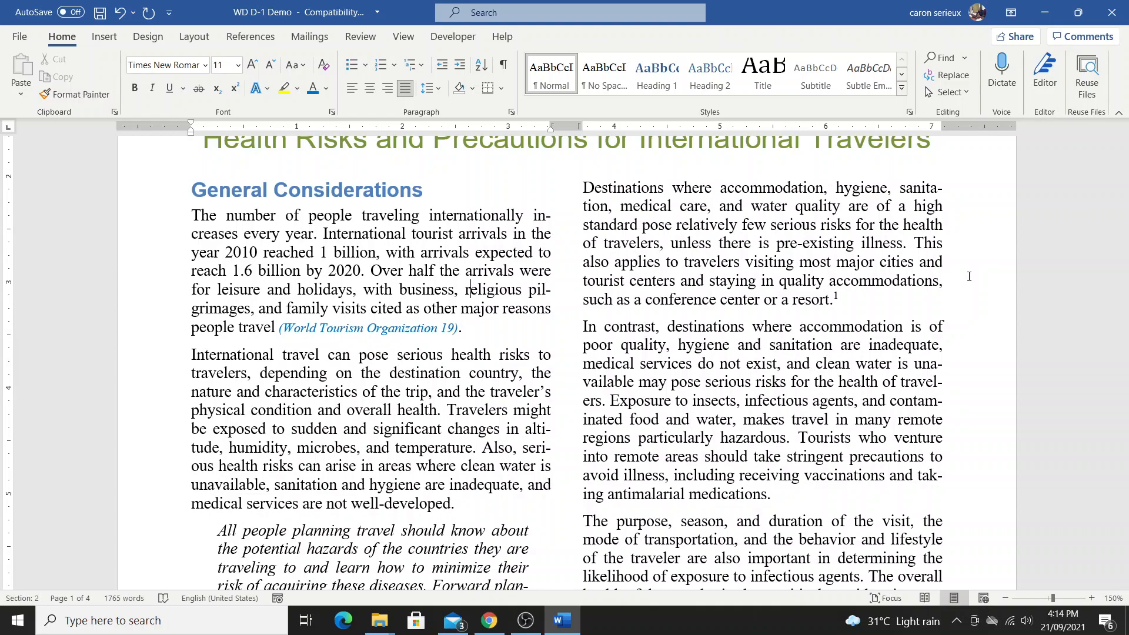
key("ctrl+End")
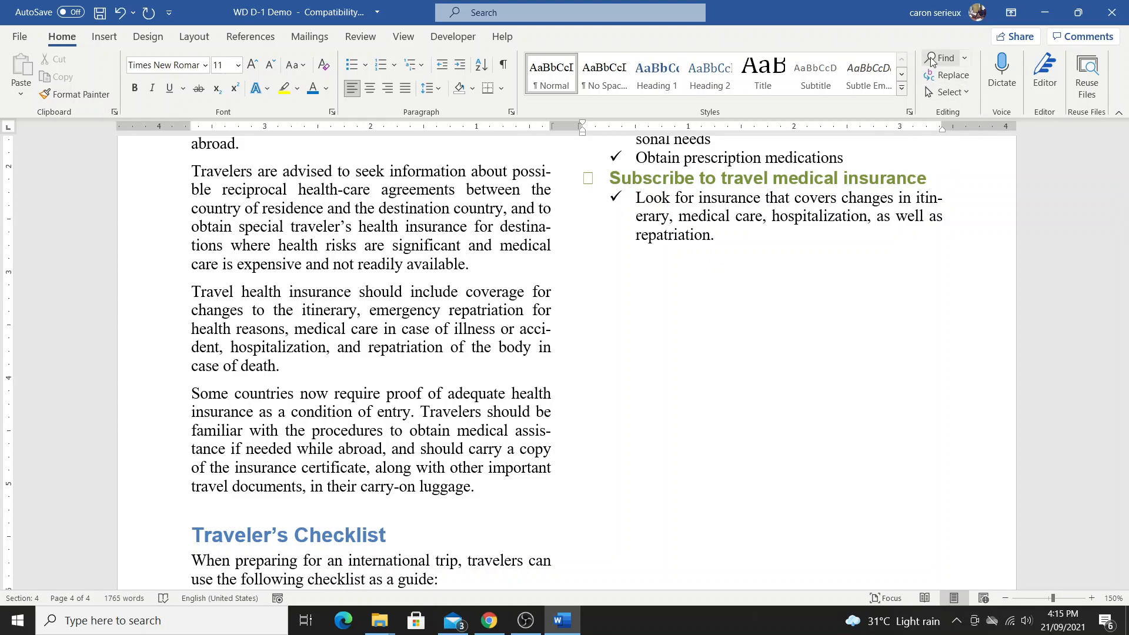
Review the document's MLA sources in the Source Manager, previewing the entry for My Adventures in Africa.
left_click(265, 39)
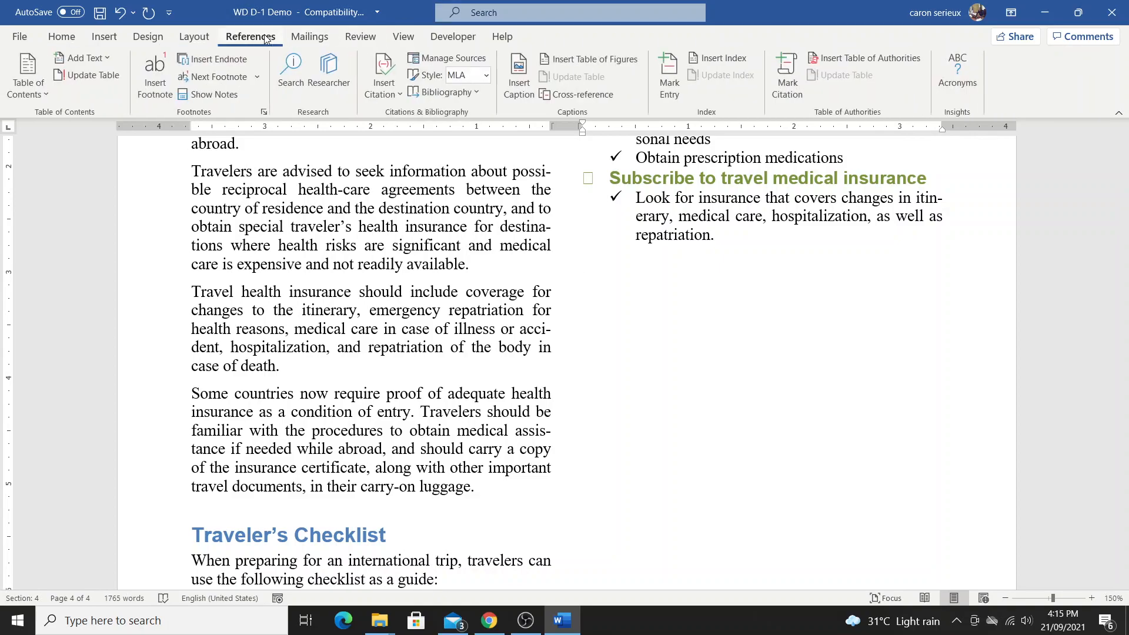
left_click(470, 60)
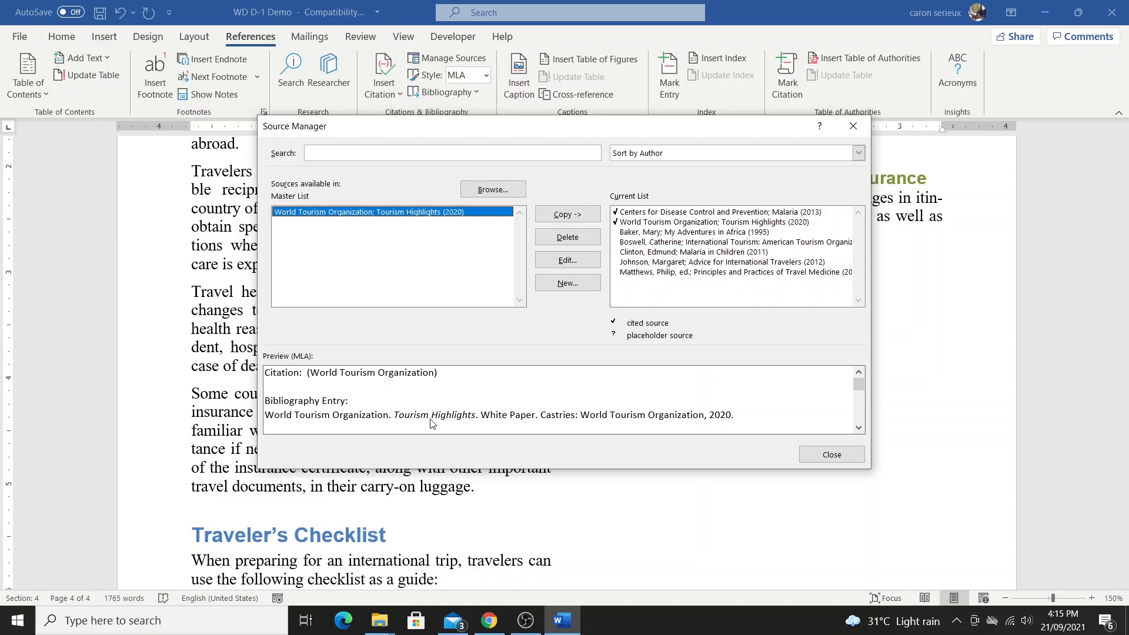
left_click(734, 233)
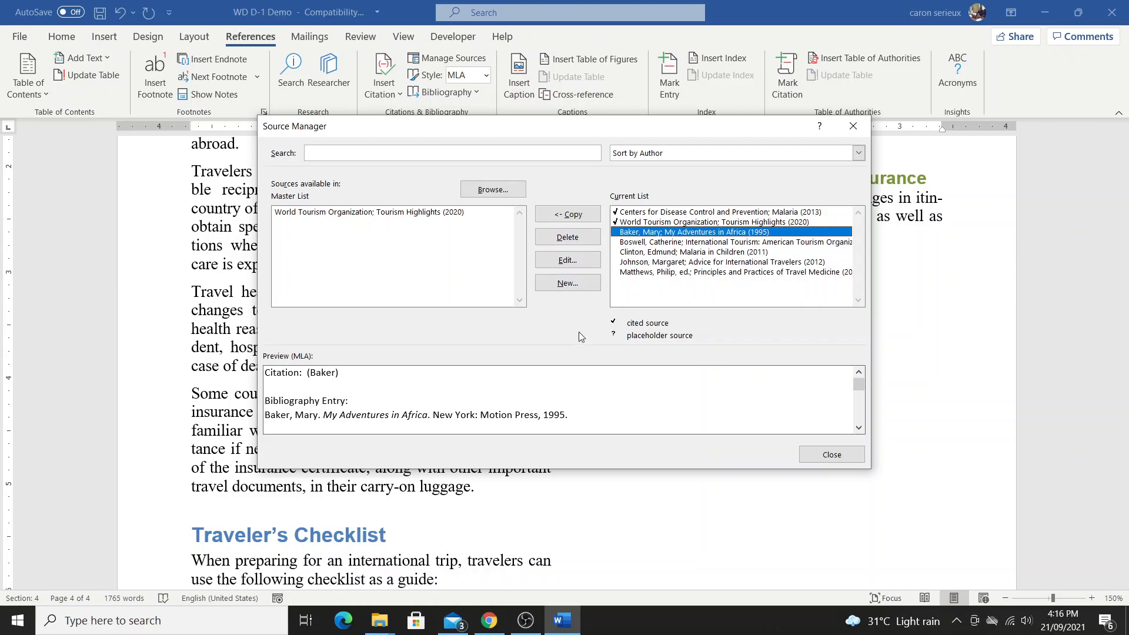
left_click(830, 457)
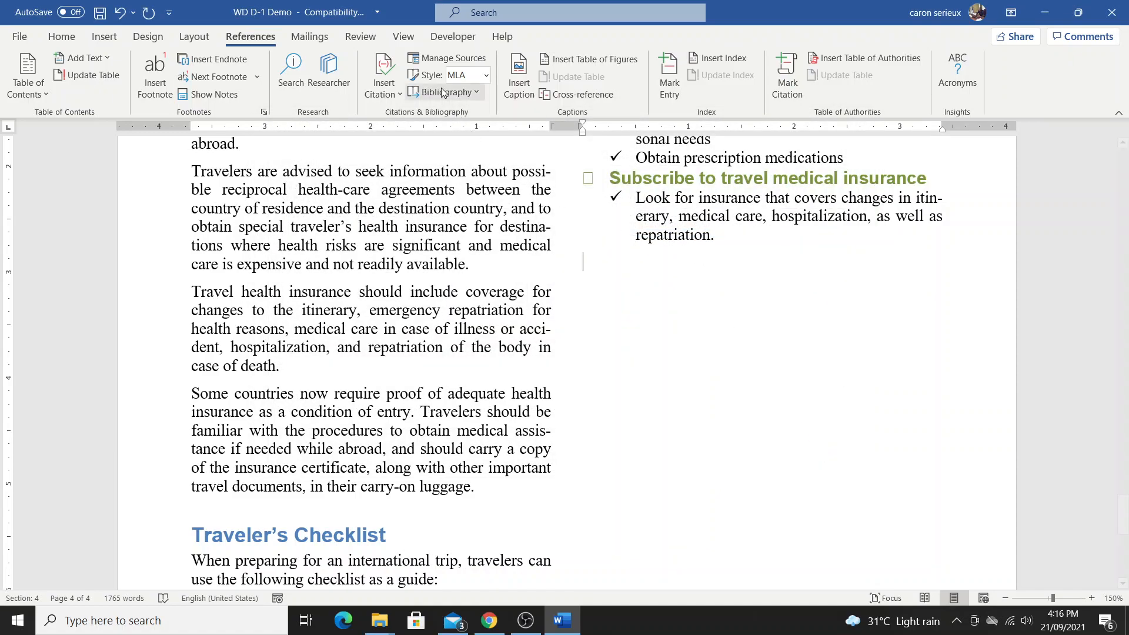
Insert the built-in Bibliography at the end of the newsletter, below the travel medical insurance checklist, and check its entries.
left_click(476, 92)
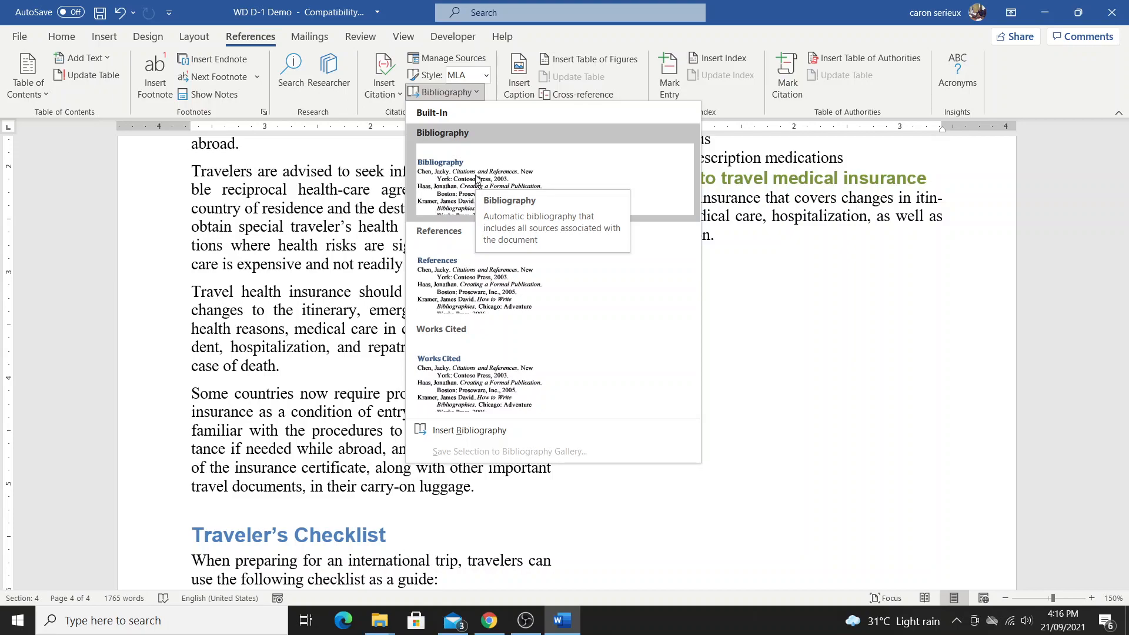
left_click(466, 178)
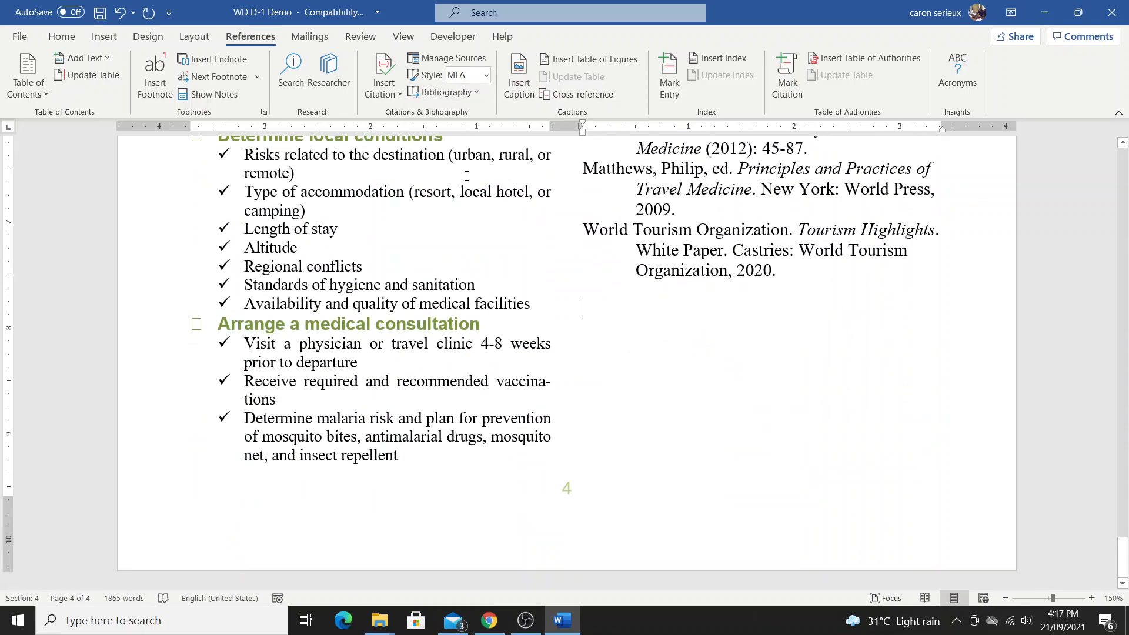
scroll(726, 319, "up", 5)
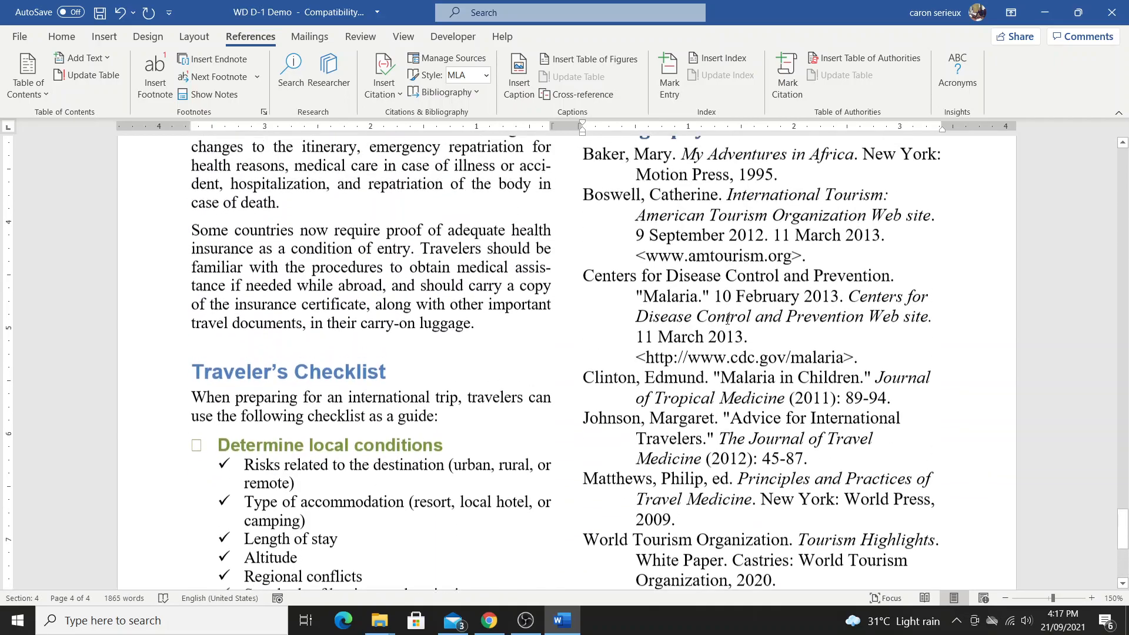
scroll(729, 319, "up", 4)
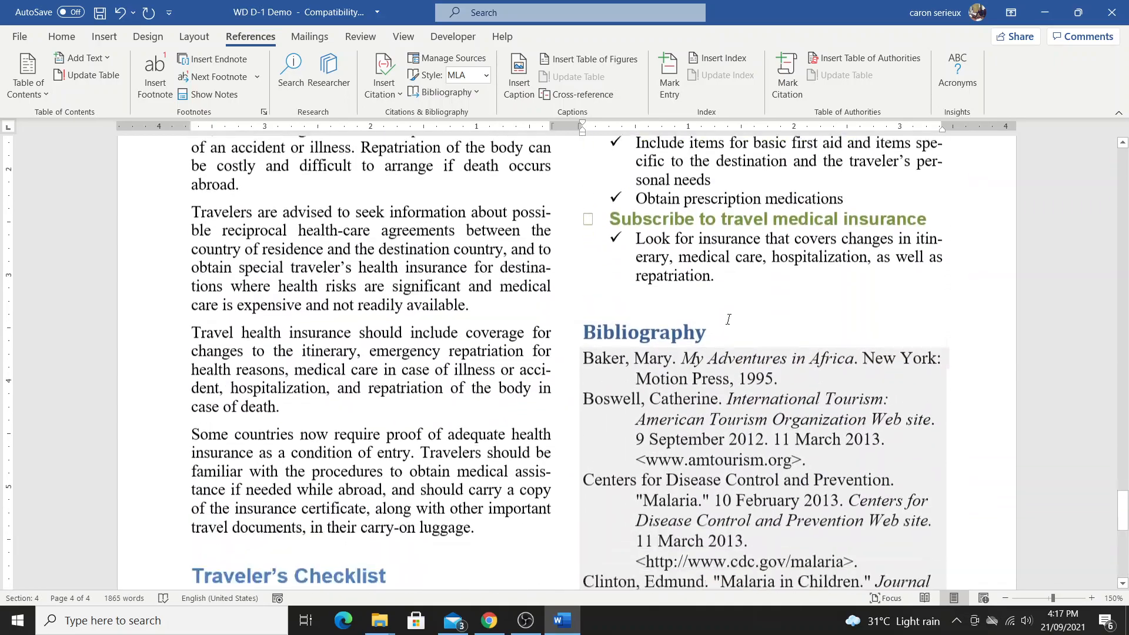
scroll(720, 294, "down", 1)
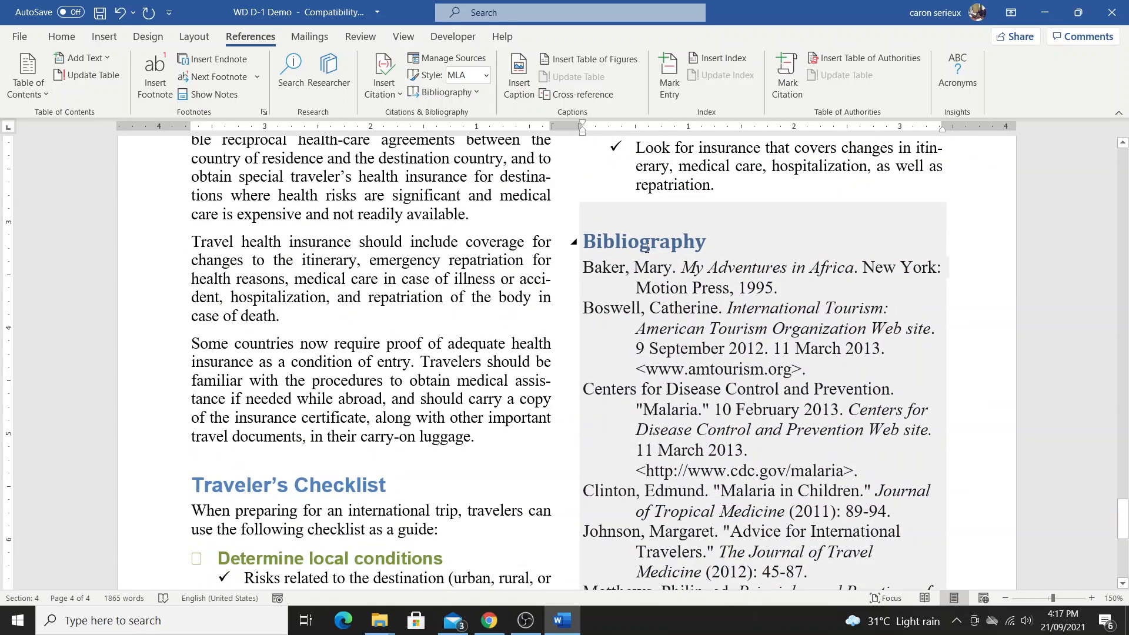
scroll(777, 363, "down", 7)
scroll(711, 343, "up", 8)
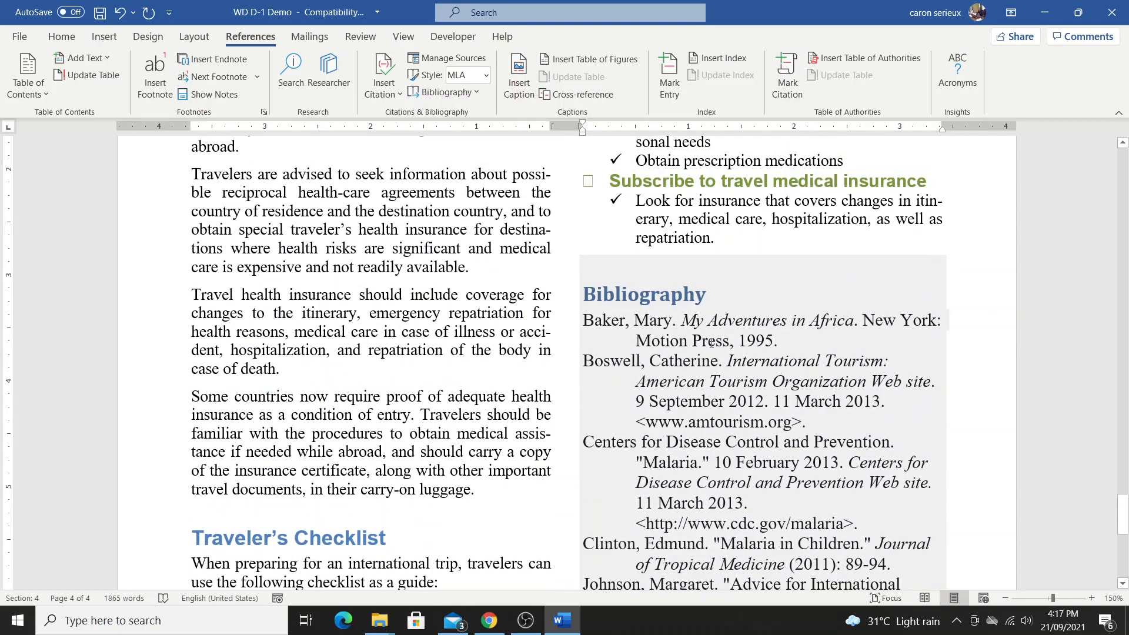
Set the font of the Bibliography heading to Berlin Sans FB Demi.
left_click(604, 293)
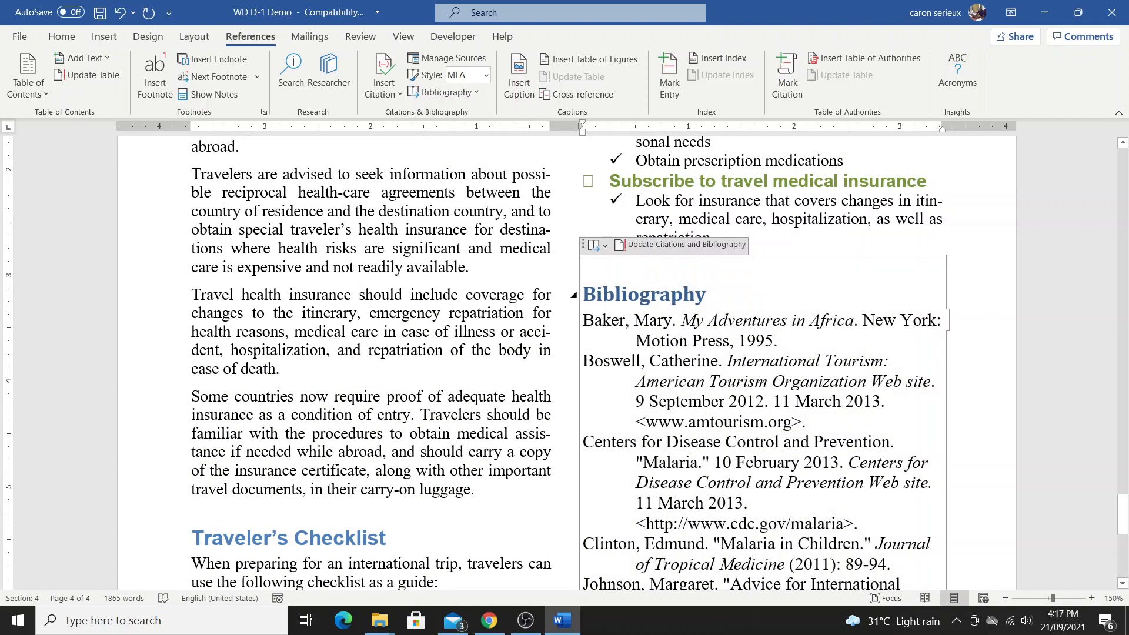
double_click(605, 294)
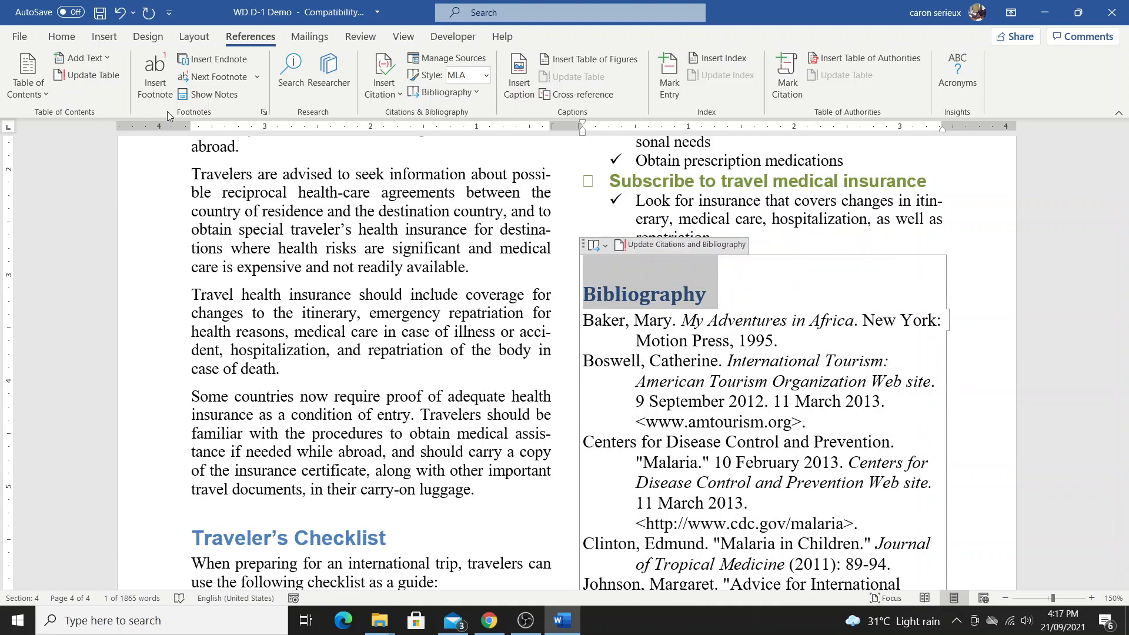
left_click(61, 36)
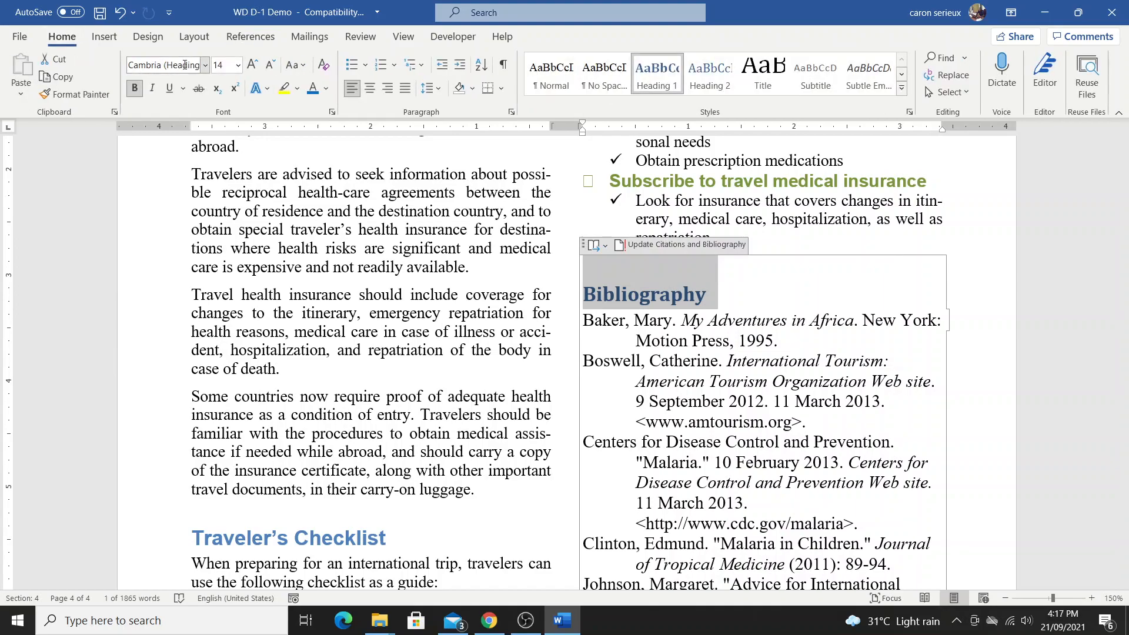
left_click(204, 64)
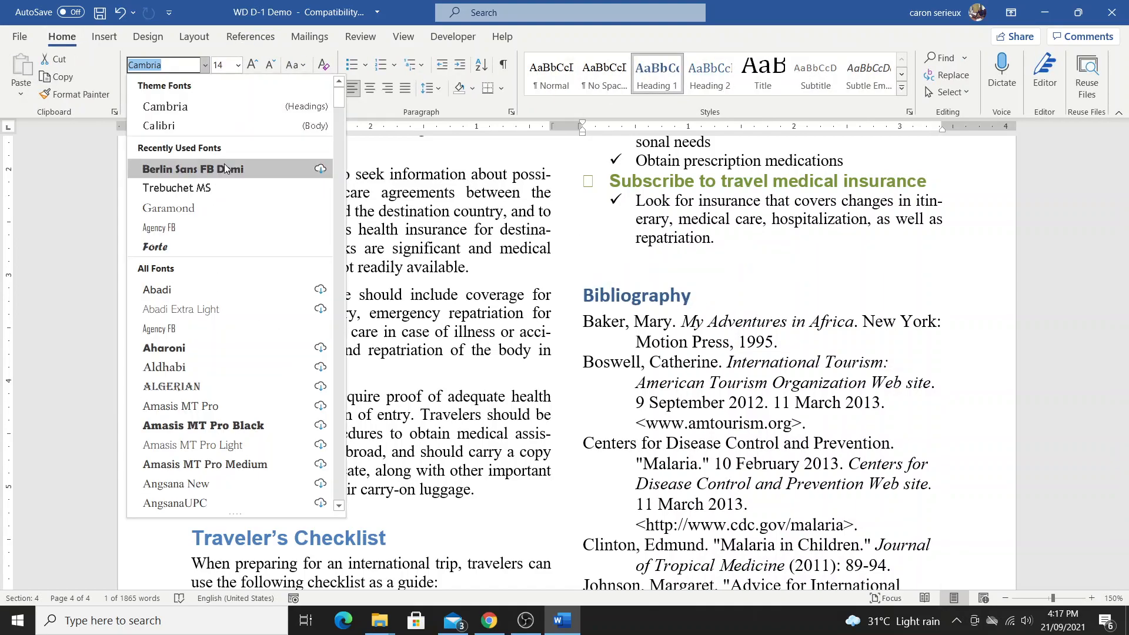
left_click(224, 168)
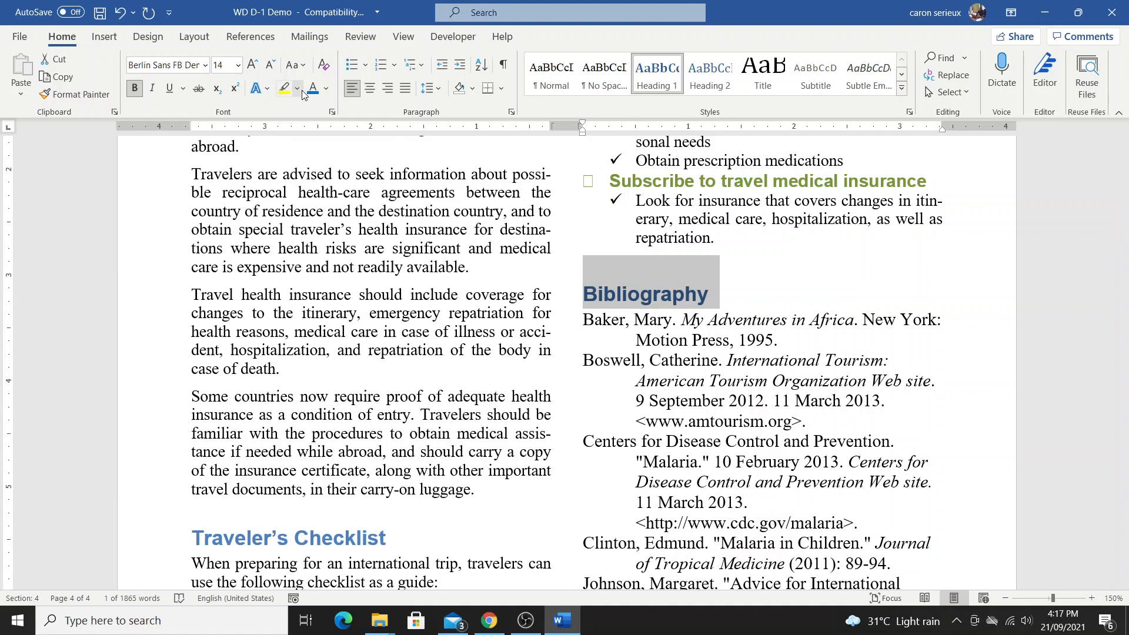
Color the Bibliography heading standard red and look over the bibliography.
left_click(324, 89)
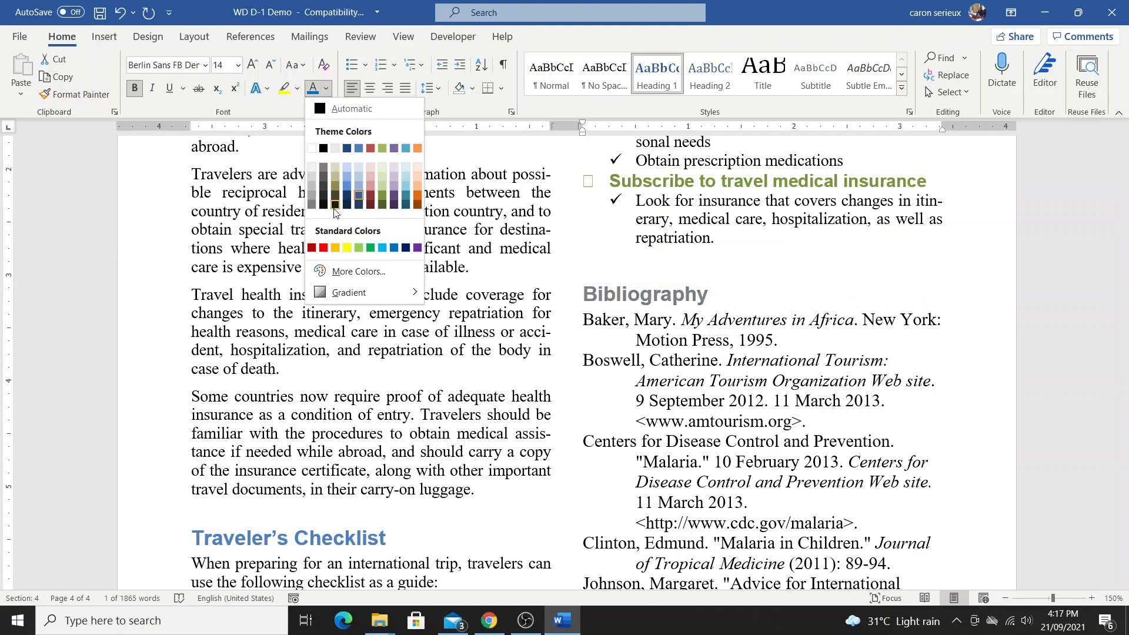
left_click(324, 248)
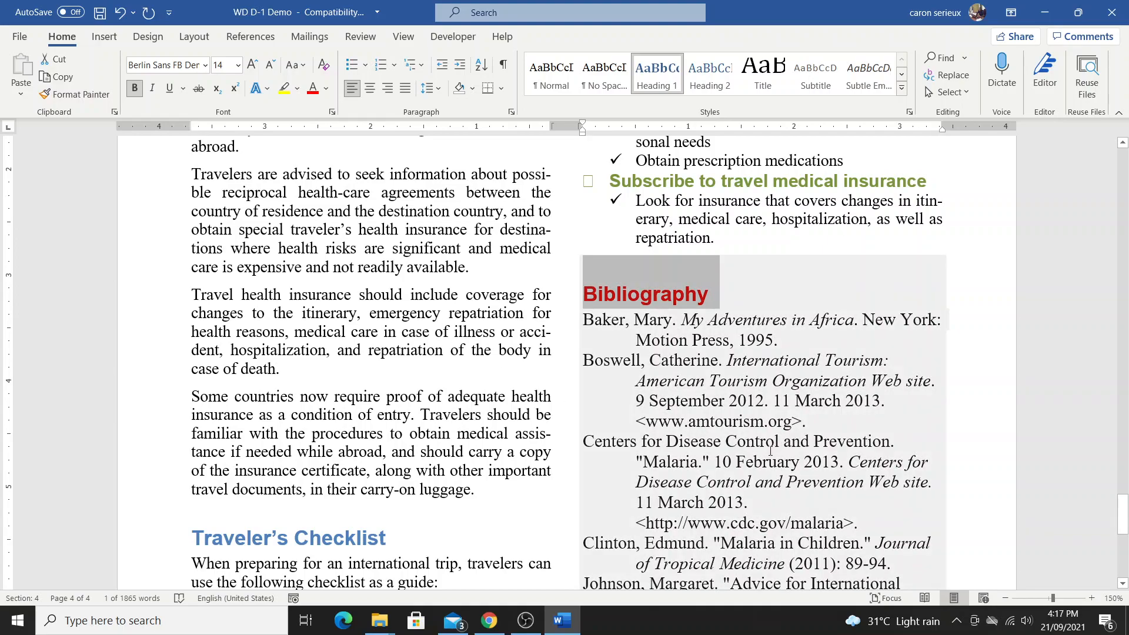
scroll(770, 450, "down", 7)
scroll(758, 429, "up", 7)
left_click(756, 423)
scroll(759, 423, "down", 2)
scroll(761, 411, "up", 2)
scroll(766, 400, "down", 2)
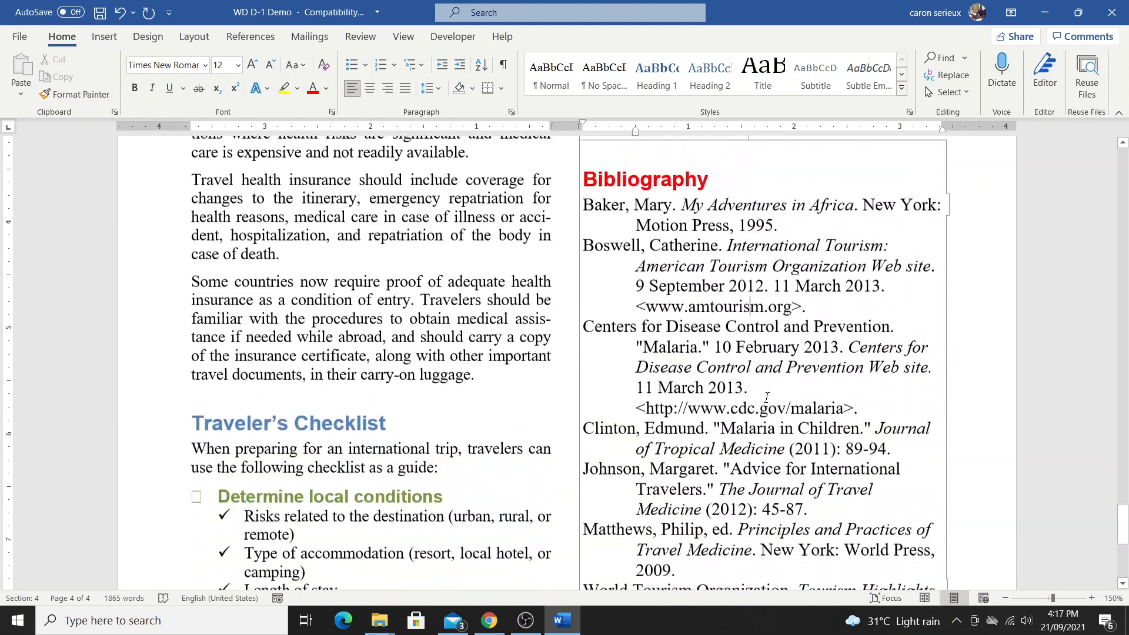
scroll(766, 397, "down", 4)
scroll(646, 329, "up", 6)
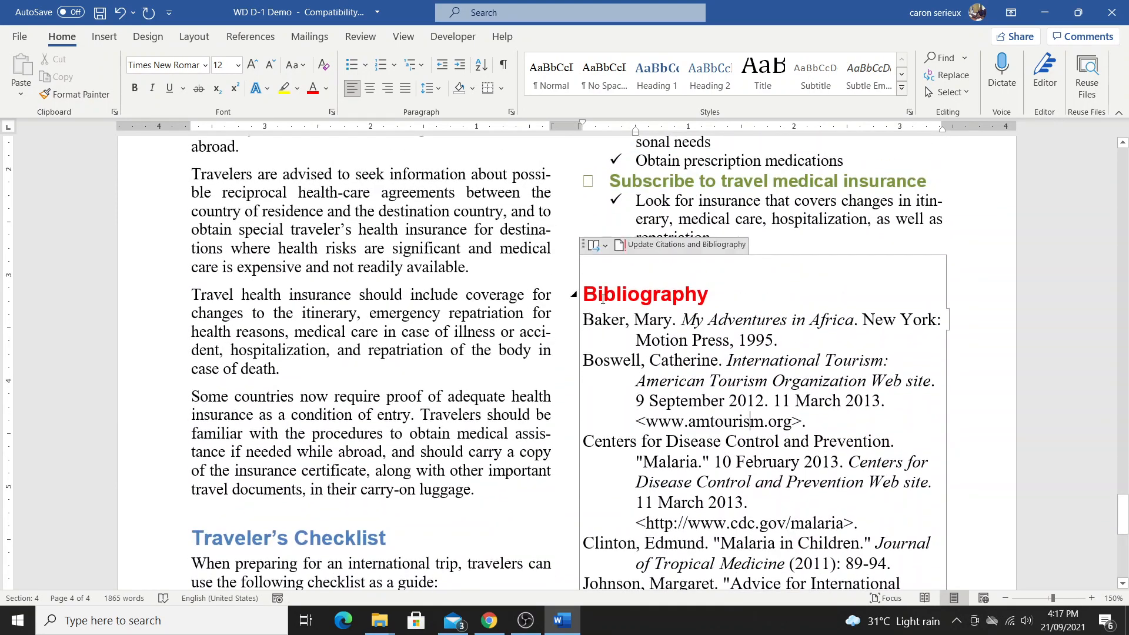
Color all of the bibliography entries below the heading standard blue and check the result.
left_click(602, 299)
left_click_drag(583, 319, 779, 483)
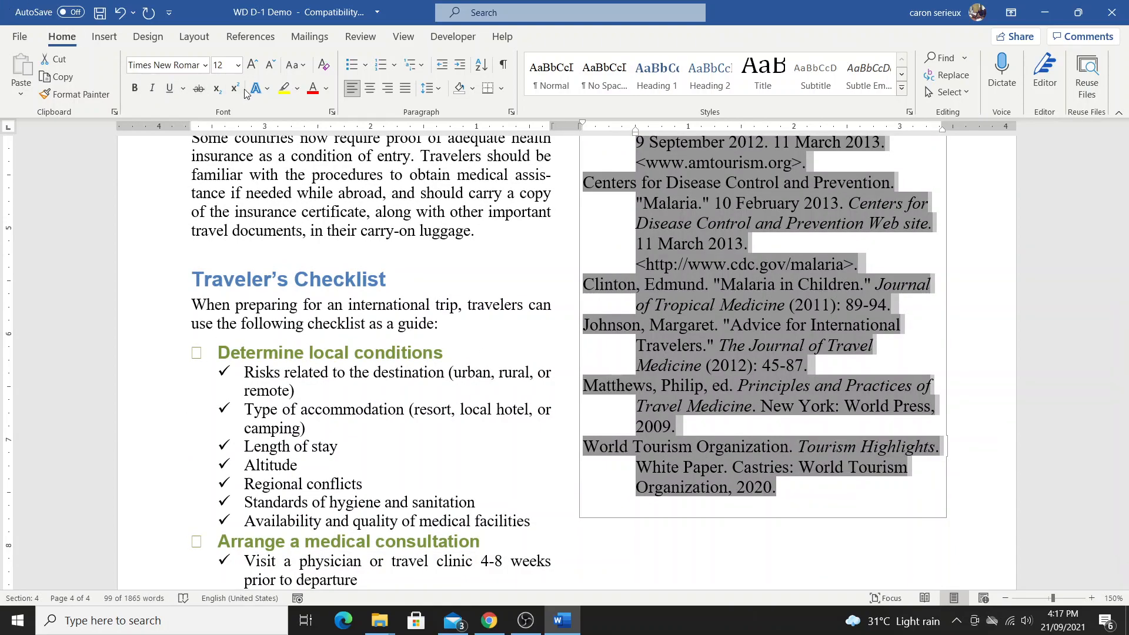
left_click(328, 89)
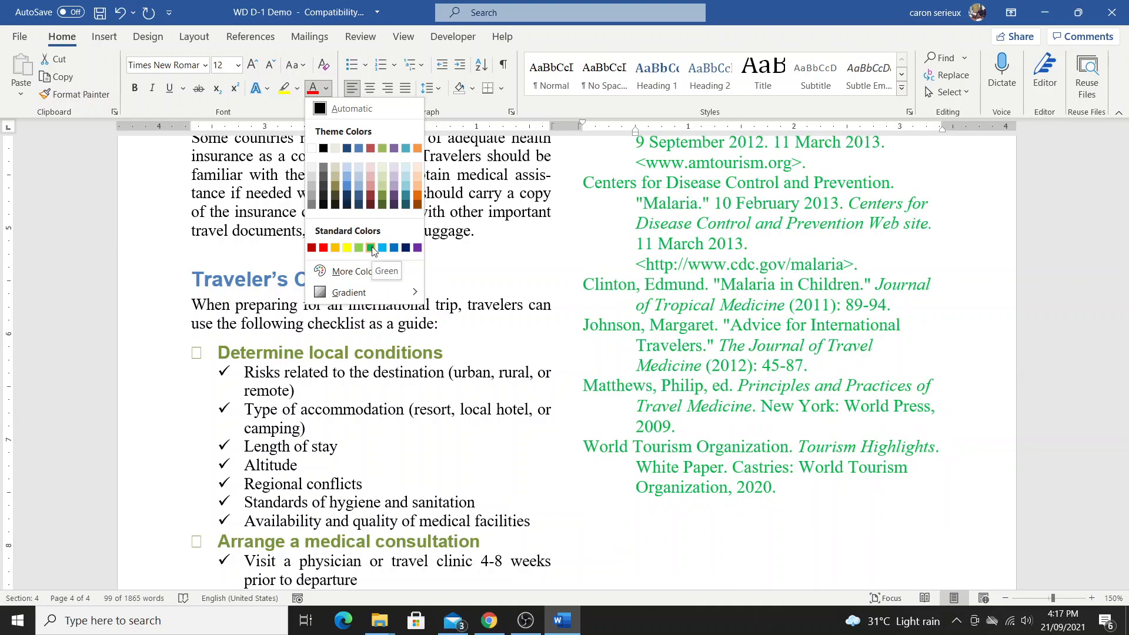
left_click(394, 247)
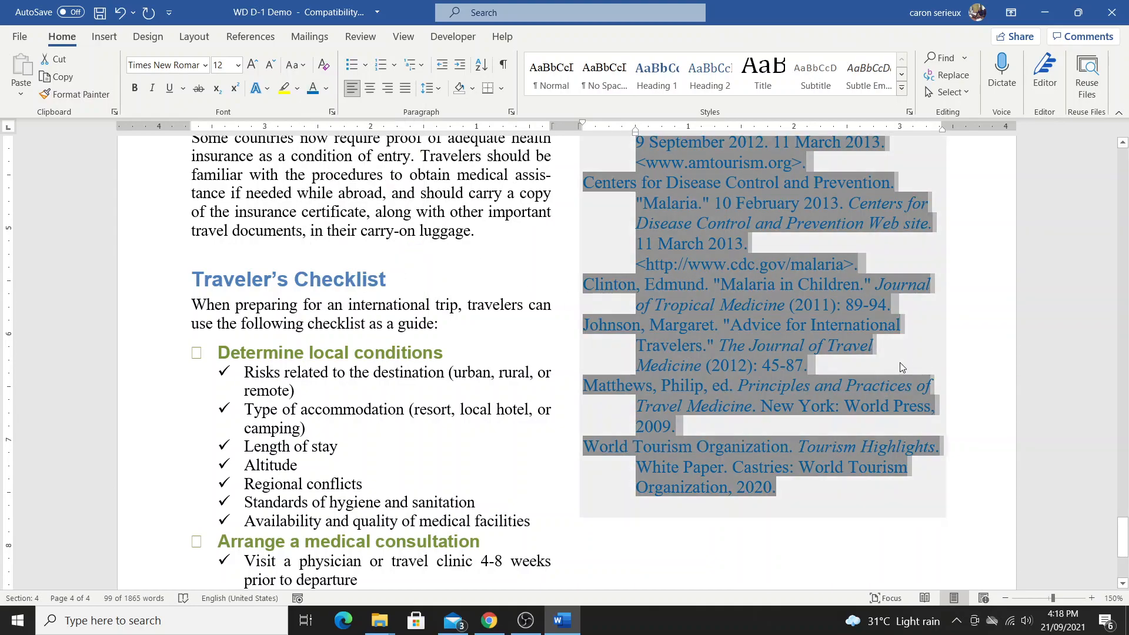
scroll(852, 341, "up", 5)
left_click(819, 310)
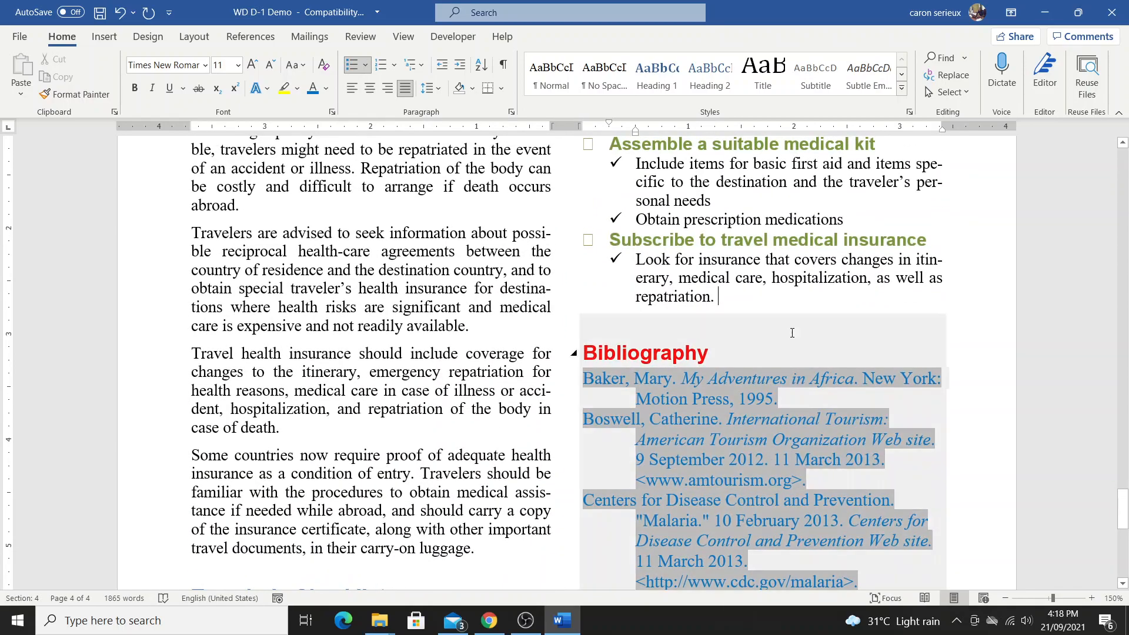
scroll(792, 333, "down", 4)
left_click(422, 386)
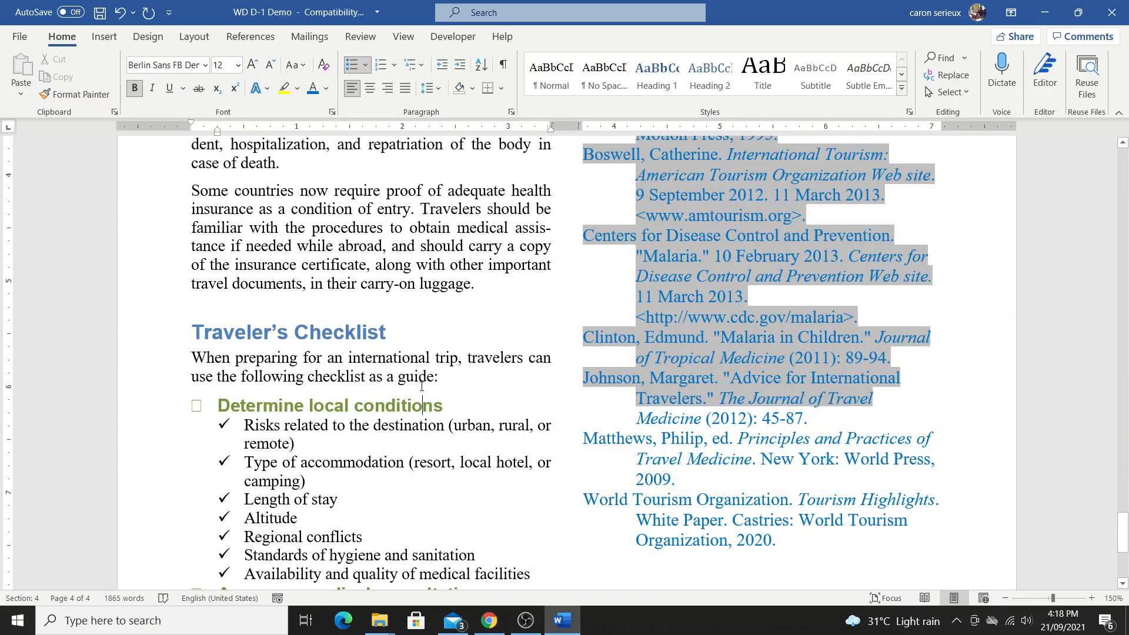
scroll(421, 387, "up", 5)
scroll(429, 359, "down", 3)
scroll(438, 330, "up", 2)
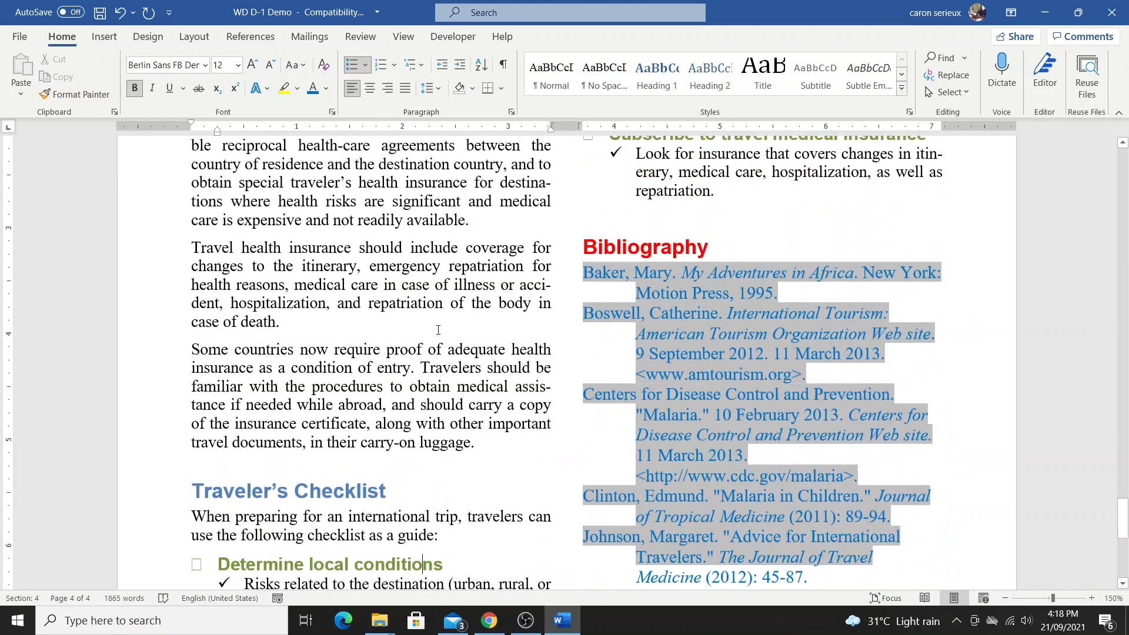
Undo the blue color on the bibliography entries and the red color on the heading.
left_click(119, 12)
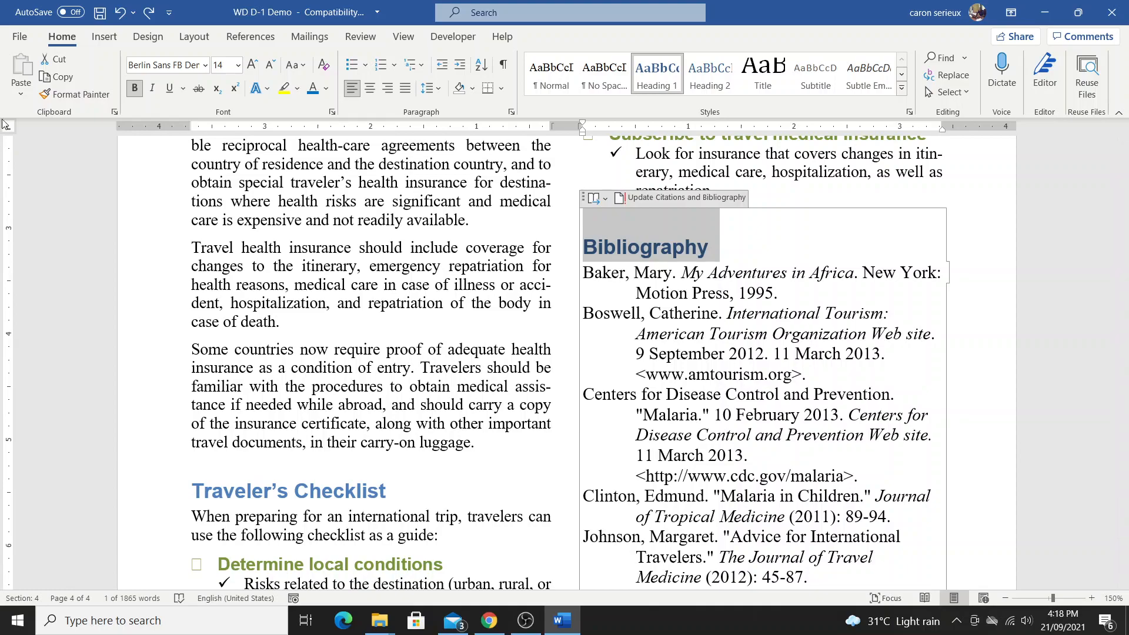
left_click(281, 302)
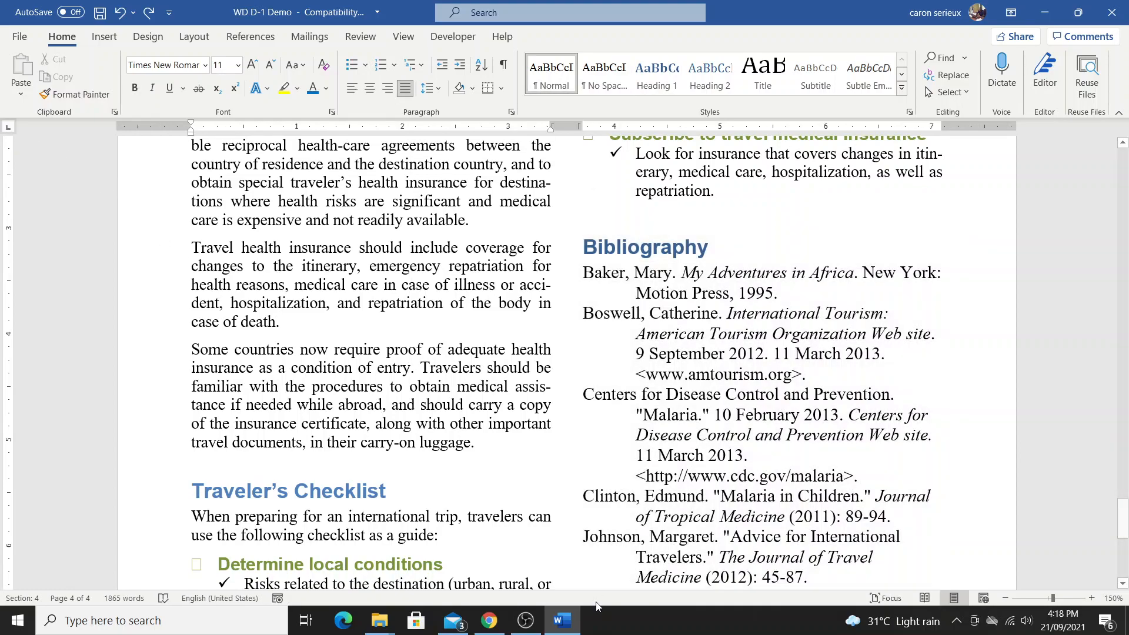
left_click(525, 620)
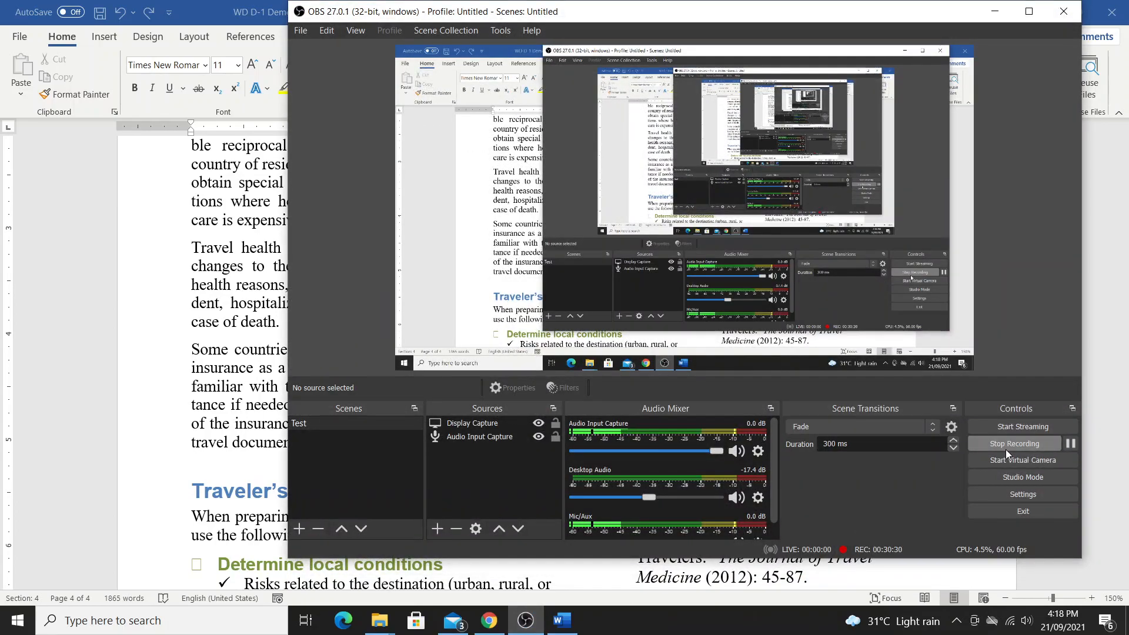